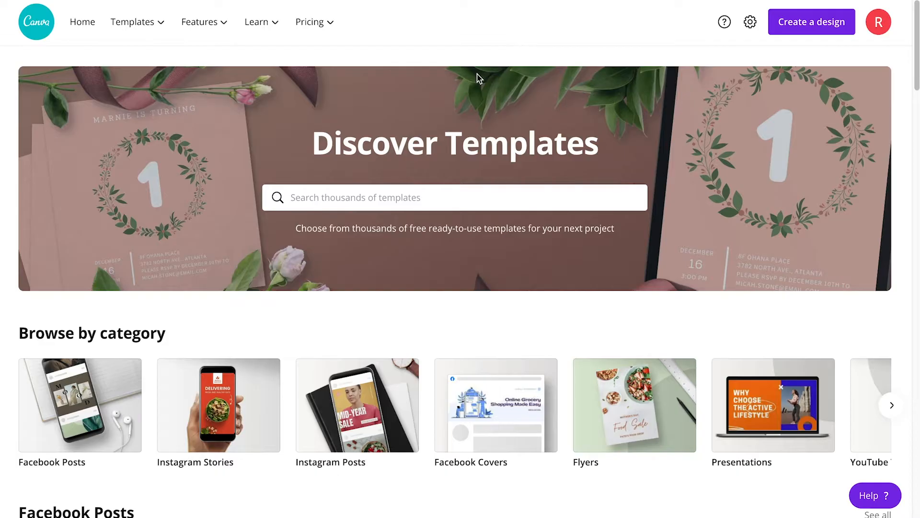
Step: Create a new blank design with custom dimensions of 1080 x 1920 px
left_click(816, 24)
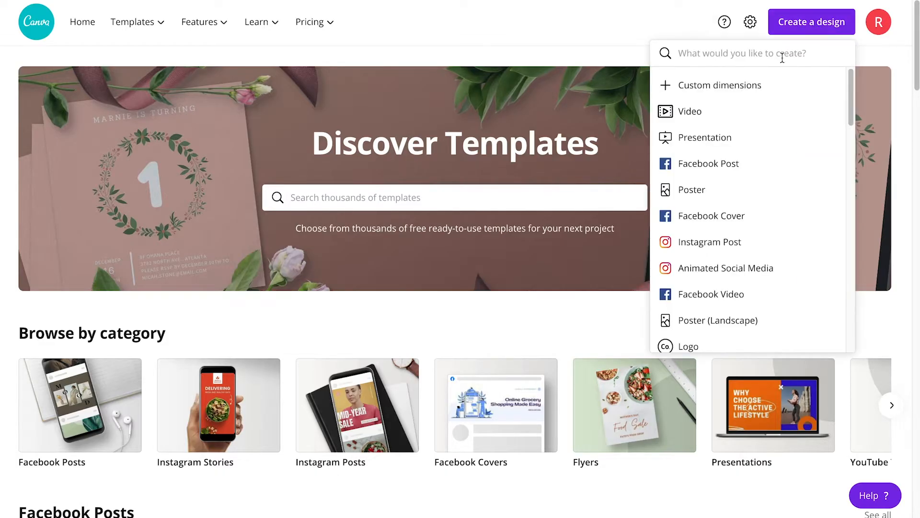
left_click(739, 86)
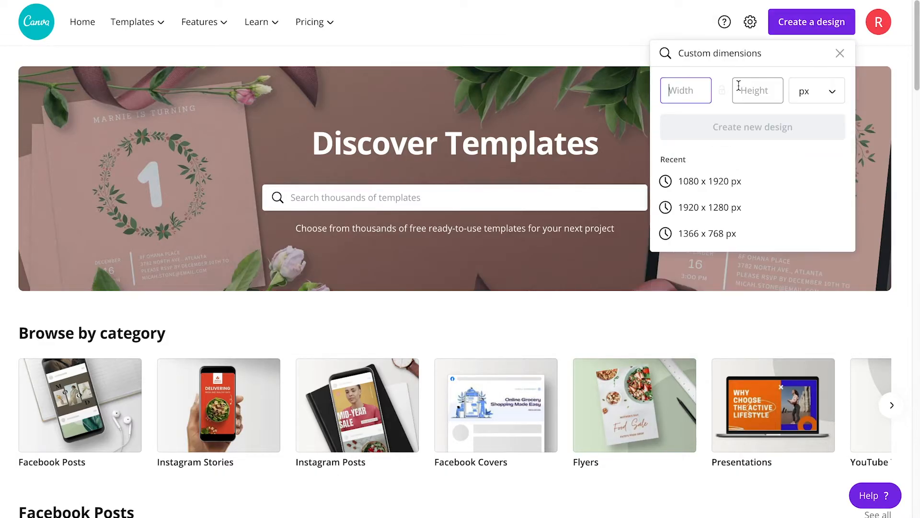
type("1080")
key("Tab")
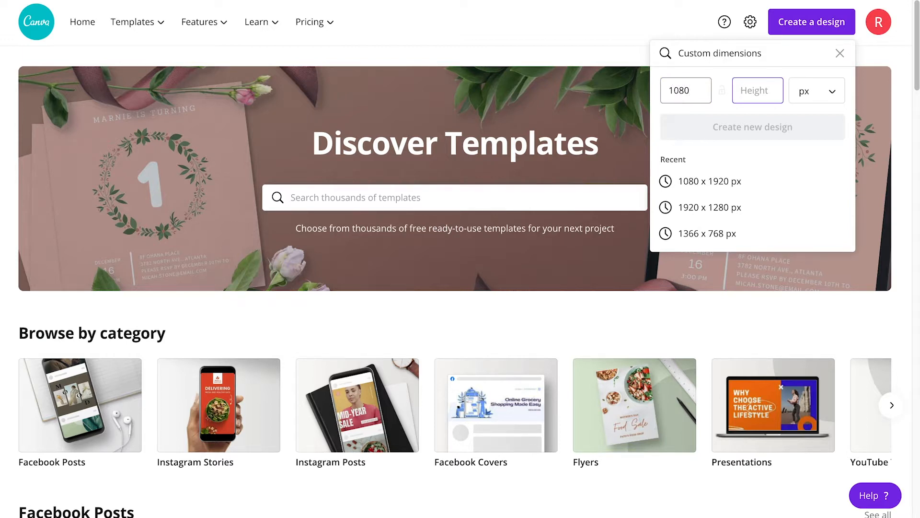
type("1920")
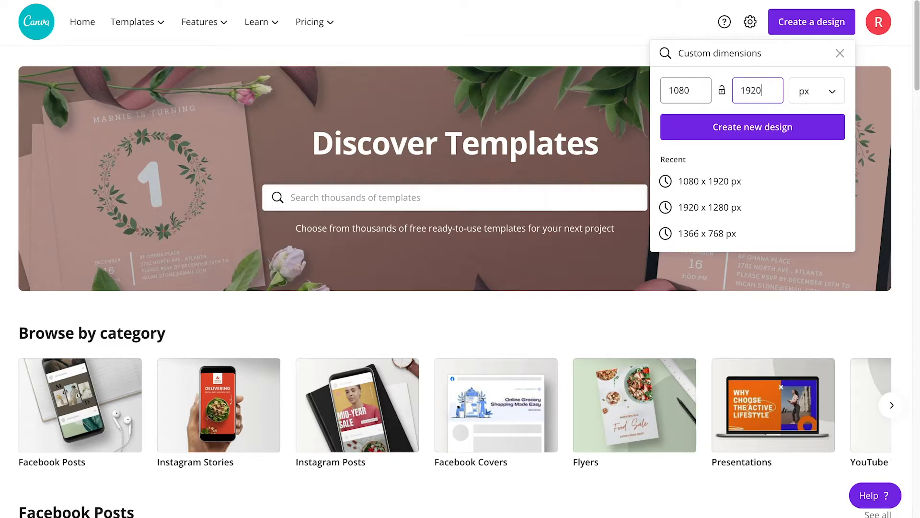
left_click(766, 134)
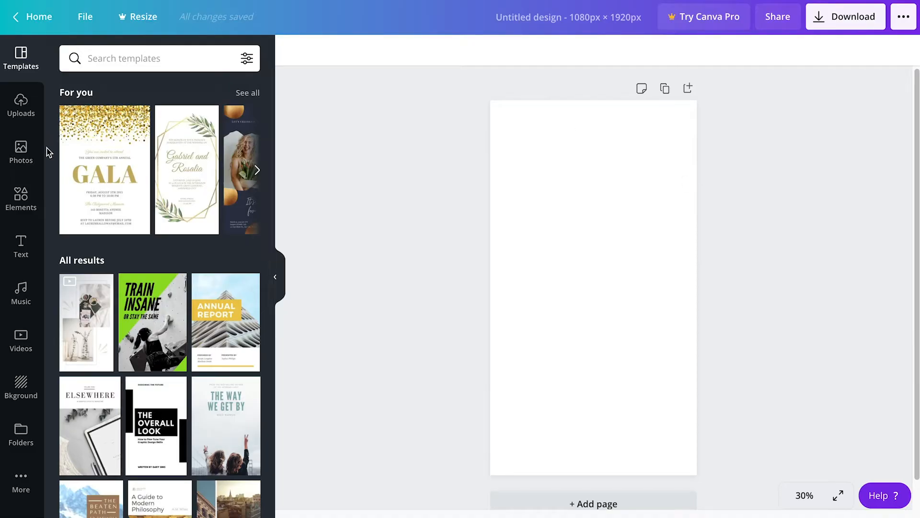
Step: Add a square shape and stretch it into a full-width banner across the top of the page
left_click(30, 207)
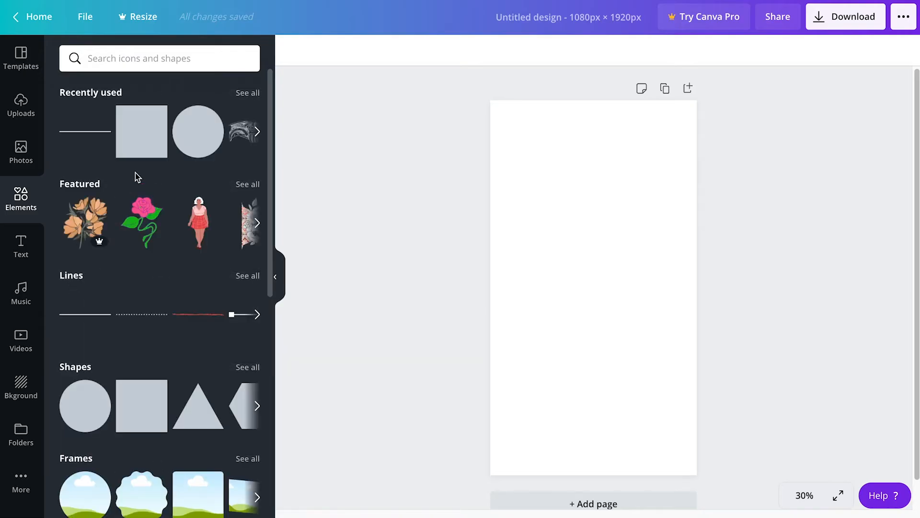
left_click(139, 152)
left_click_drag(569, 251, 522, 116)
left_click_drag(553, 218, 553, 193)
left_click_drag(612, 148, 700, 148)
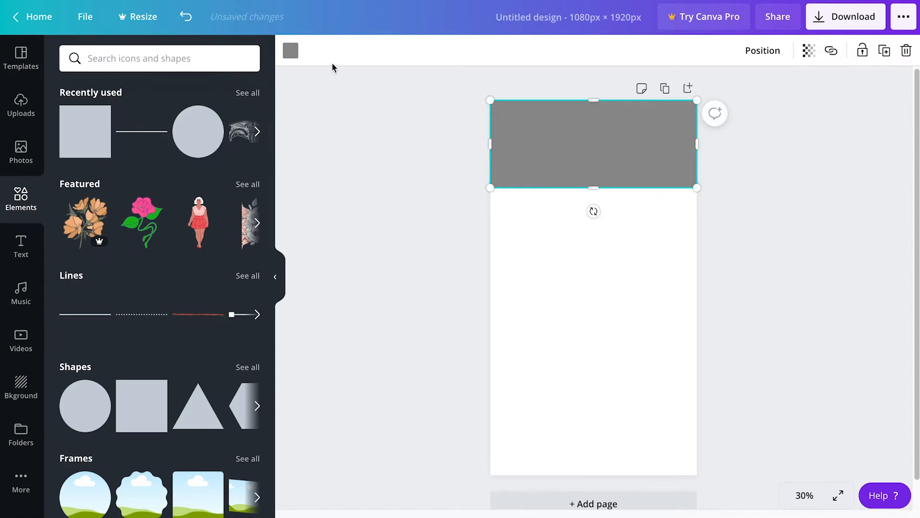
Step: Try a custom muted teal fill, #598B80, on the banner rectangle
left_click(291, 50)
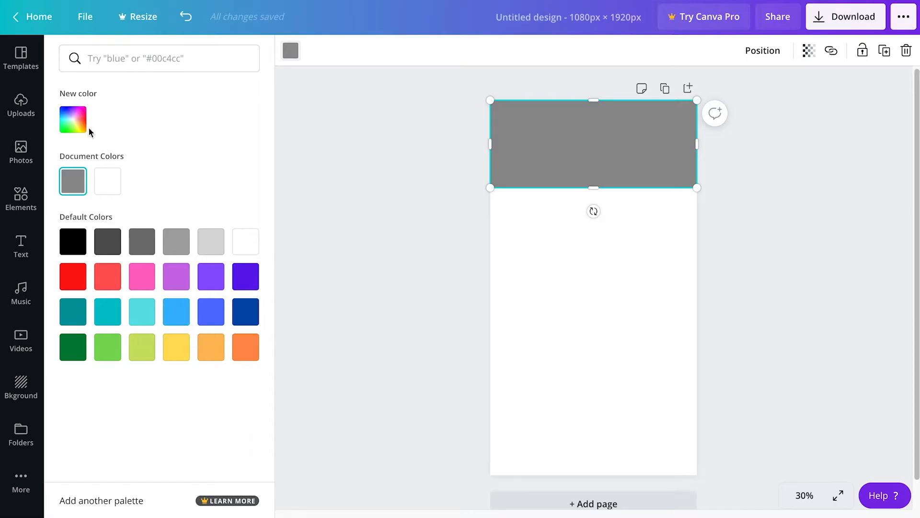
left_click(72, 119)
left_click_drag(109, 199, 130, 183)
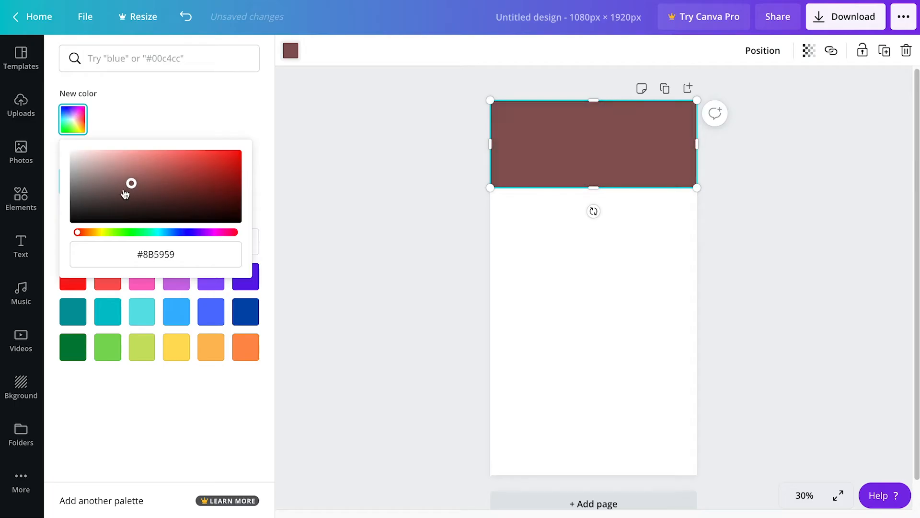
left_click_drag(76, 232, 152, 230)
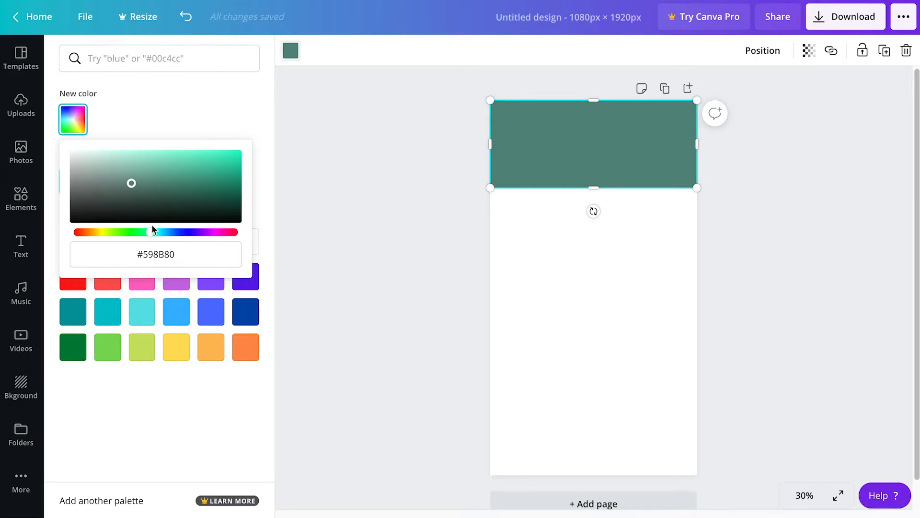
Step: Fill the banner with the default light blue and extend its lower edge slightly downward
left_click(183, 306)
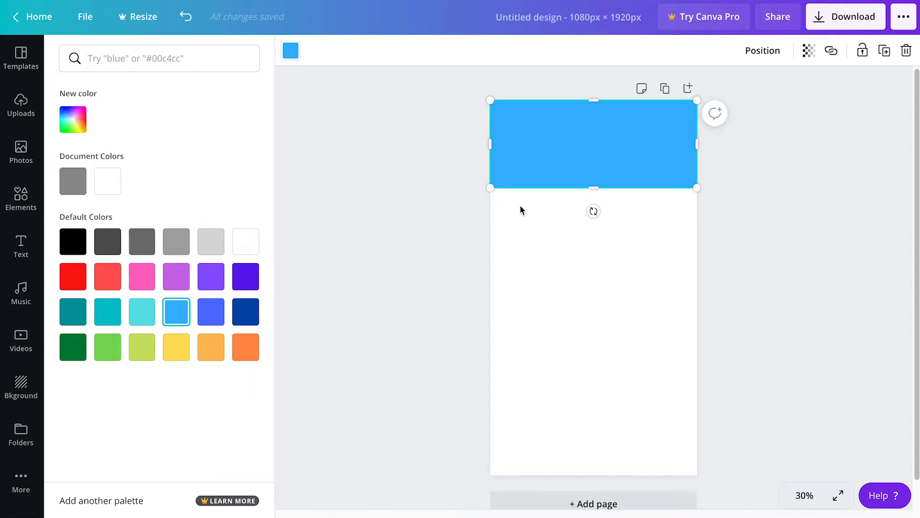
left_click_drag(593, 189, 594, 196)
left_click(436, 176)
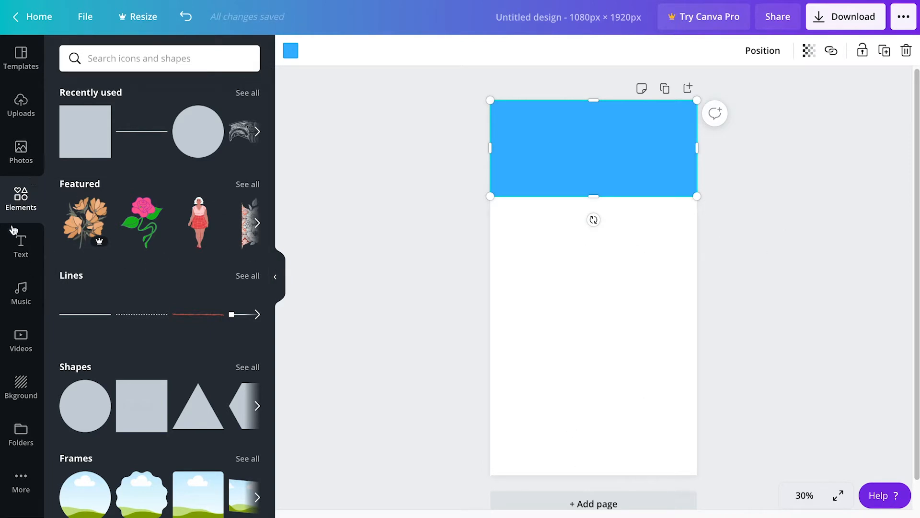
Step: Add a heading text box, move it onto the blue banner and shrink its text to about size 45
left_click(21, 248)
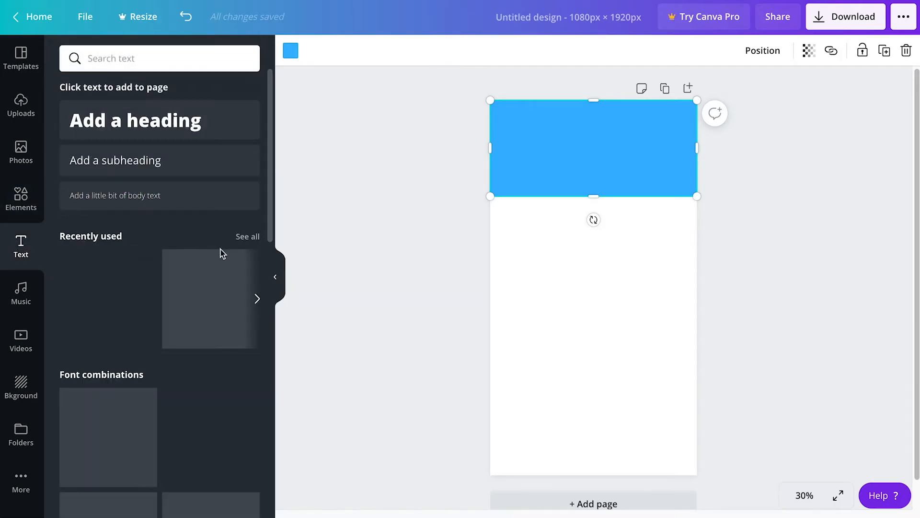
left_click(172, 129)
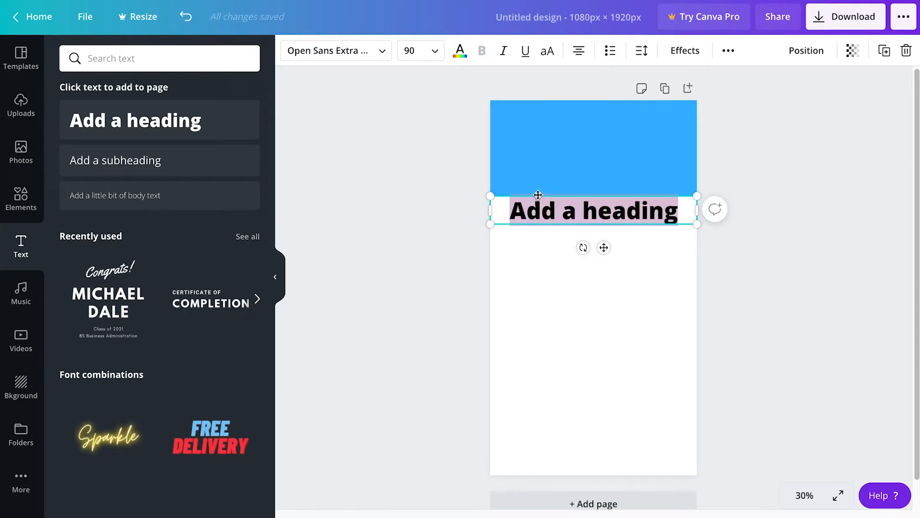
left_click_drag(582, 226, 626, 153)
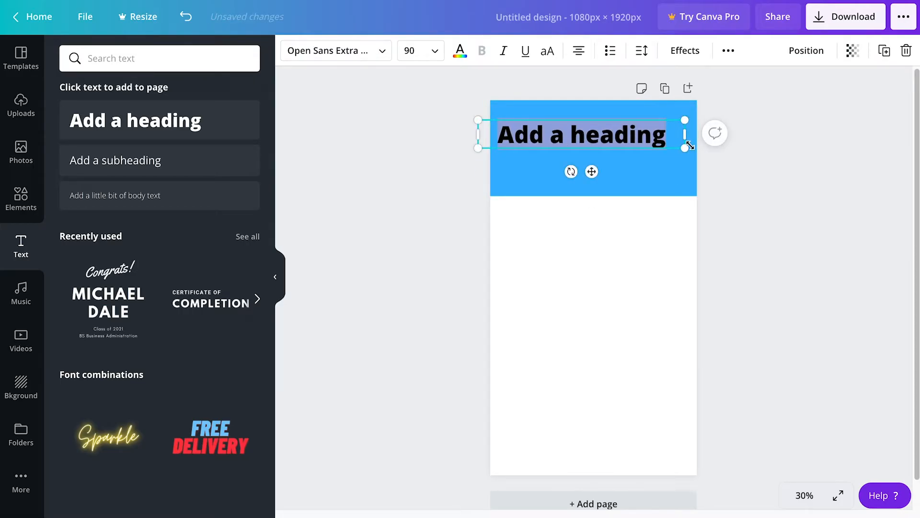
left_click_drag(686, 146, 576, 123)
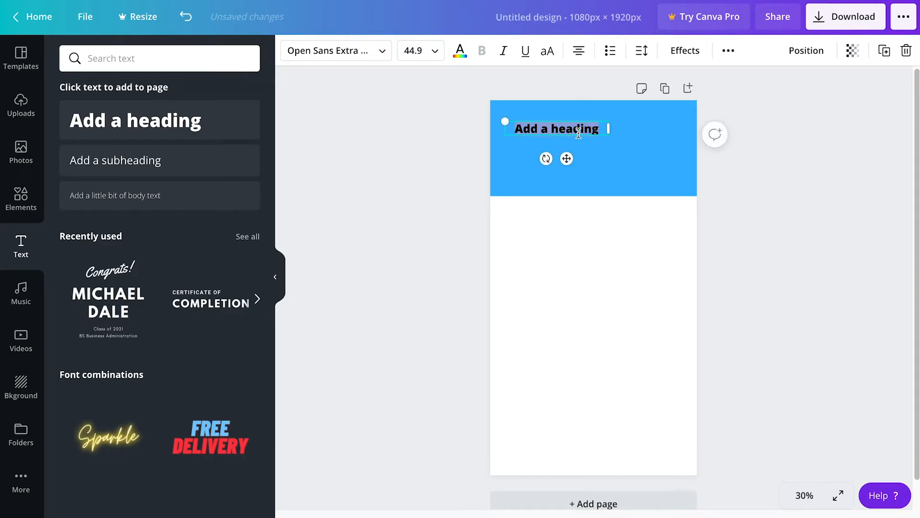
Step: Cycle through the heading's alignment options, leave it left-aligned and deselect the text box
left_click(579, 52)
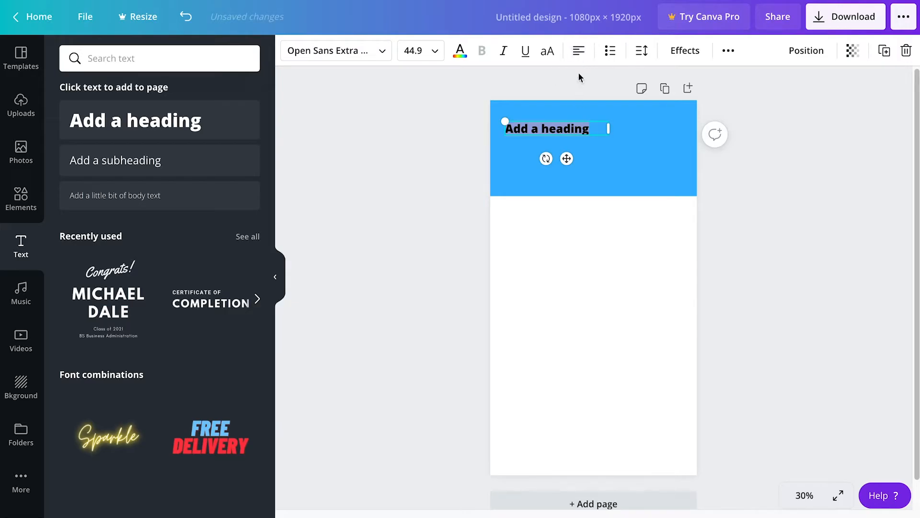
left_click(581, 53)
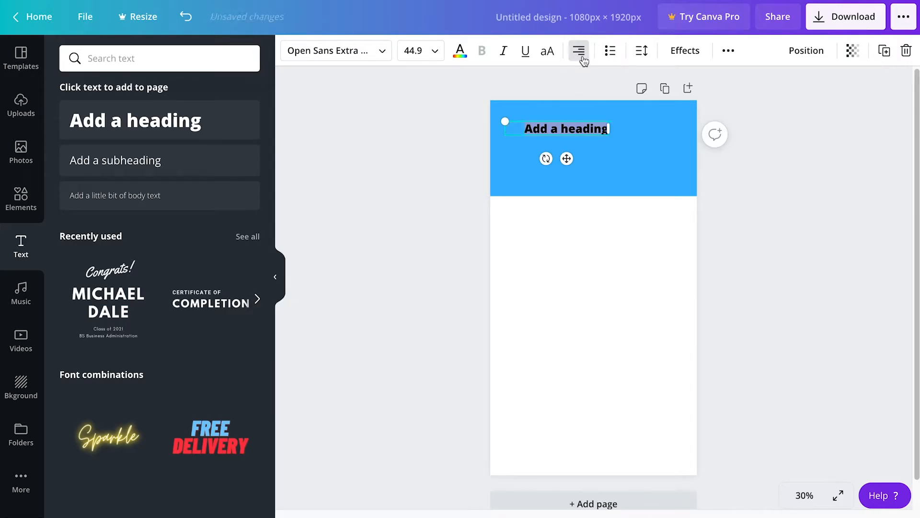
left_click(584, 61)
left_click(583, 61)
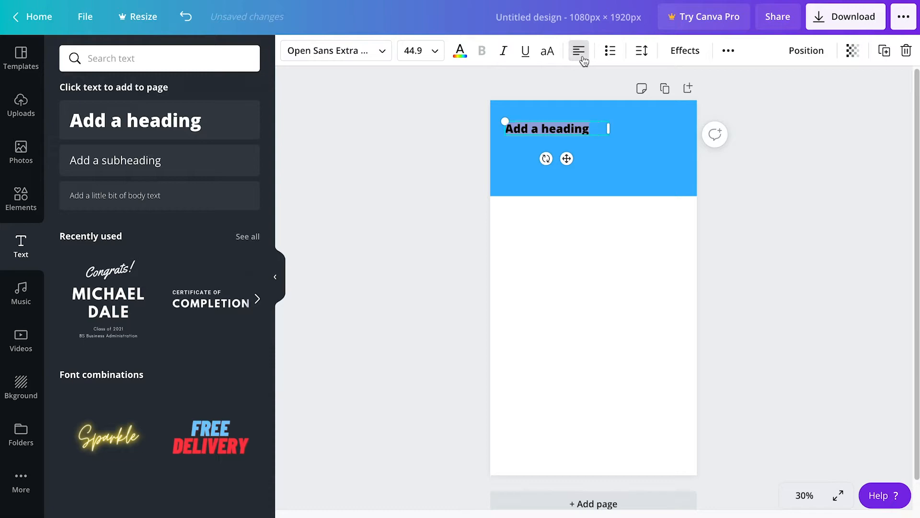
left_click(460, 142)
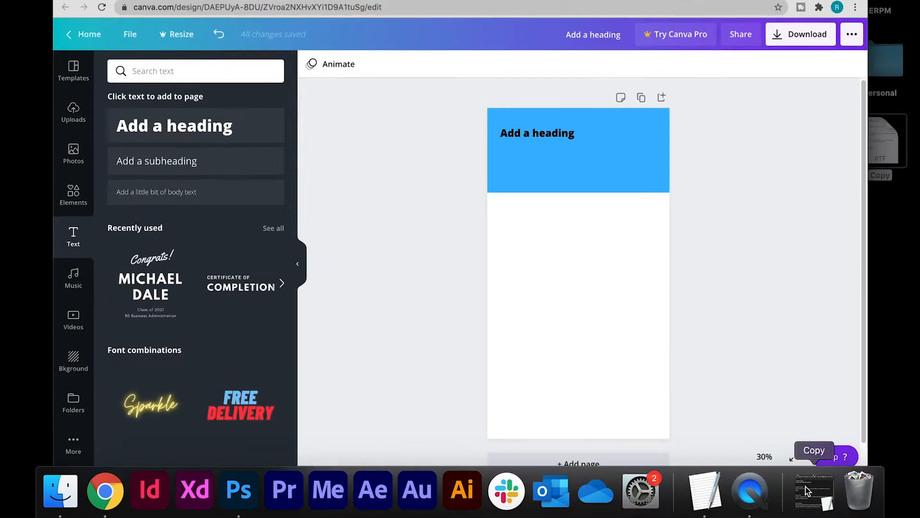
Step: Copy the line "It's Mint To Be." from the Copy text document and replace the banner's placeholder heading with it
left_click(815, 489)
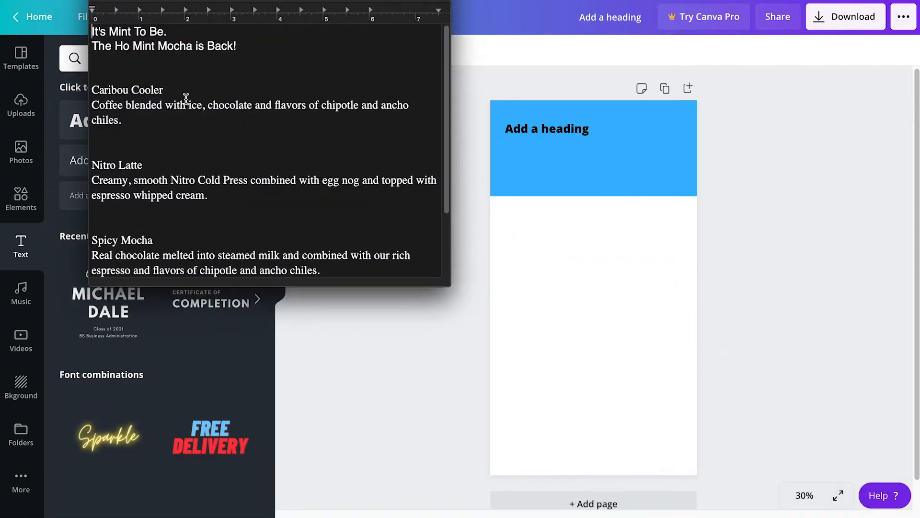
triple_click(139, 30)
key("super+c")
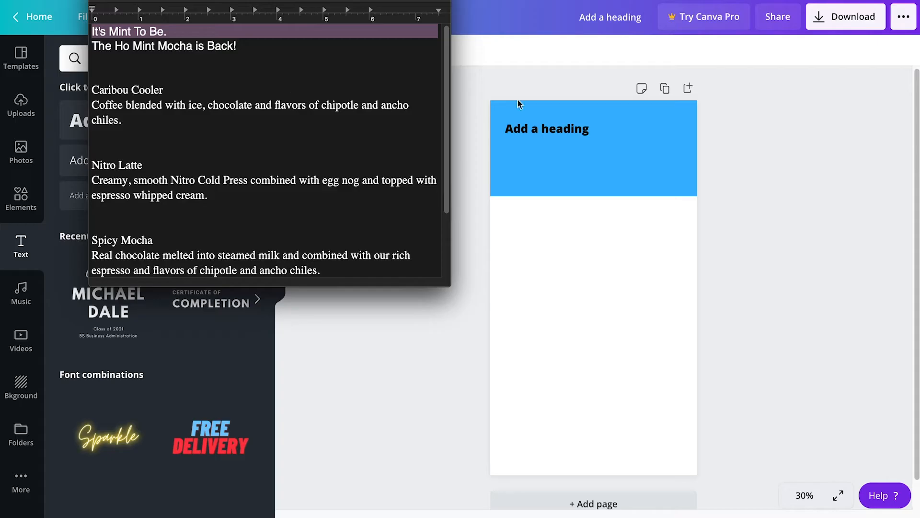
left_click(680, 134)
left_click(583, 131)
left_click(582, 126)
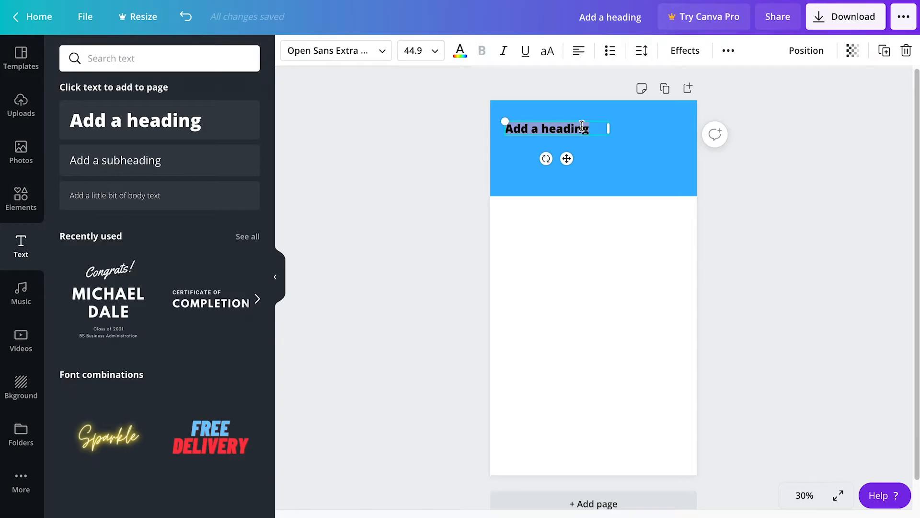
key("BackSpace")
key("super+v")
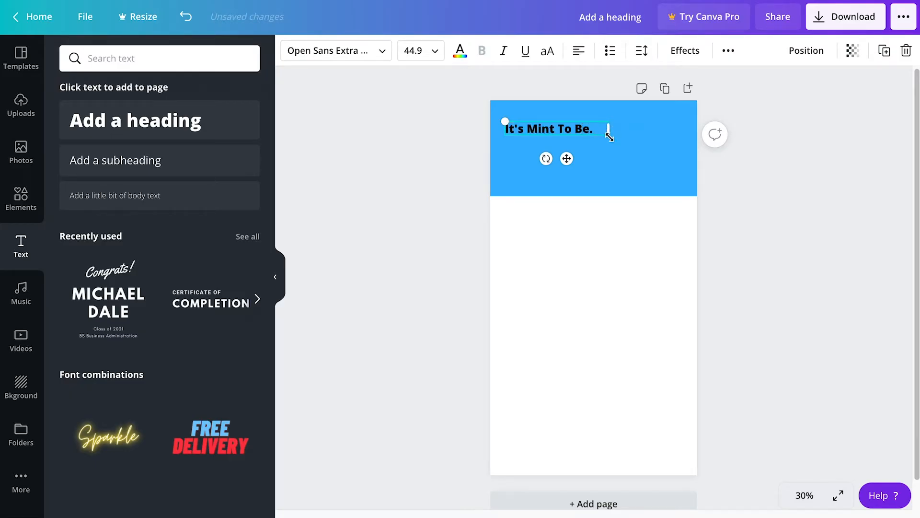
Step: Enlarge the banner heading to about size 59 and change its font to Eczar SemiBold
left_click_drag(608, 137, 639, 150)
left_click_drag(593, 126, 600, 119)
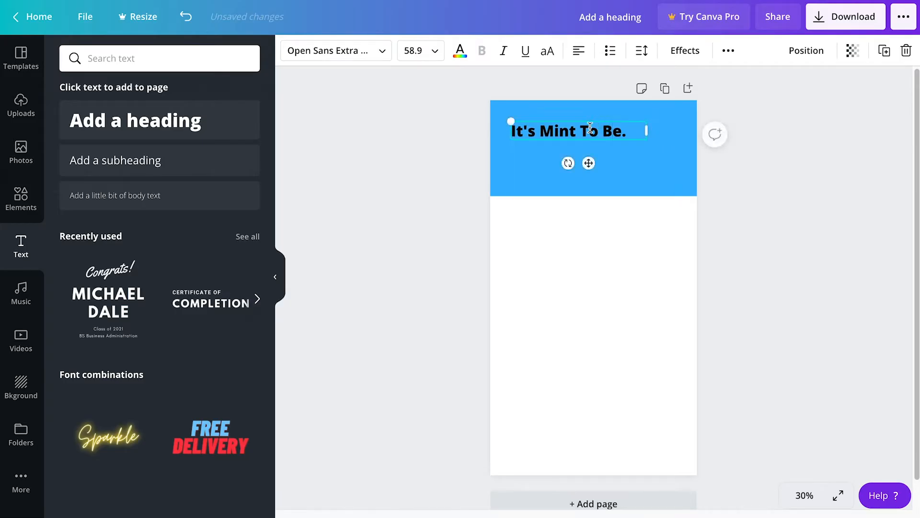
triple_click(583, 131)
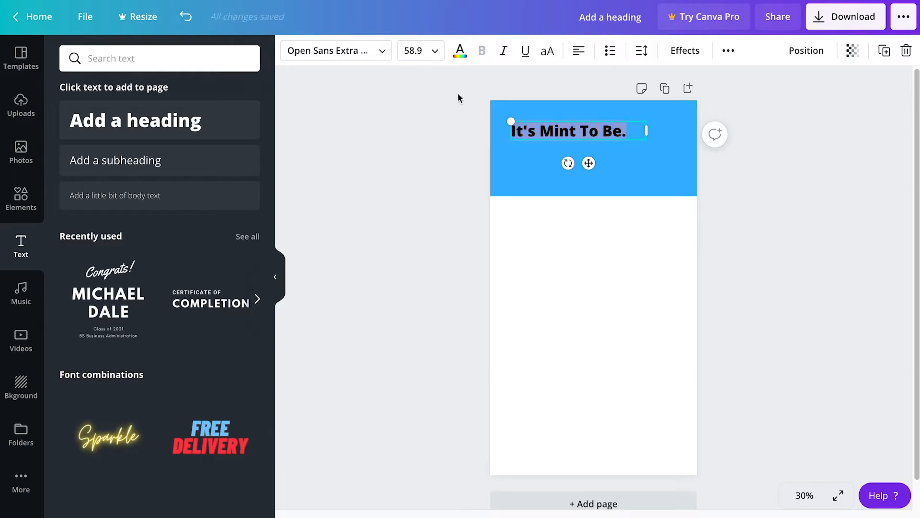
left_click(382, 56)
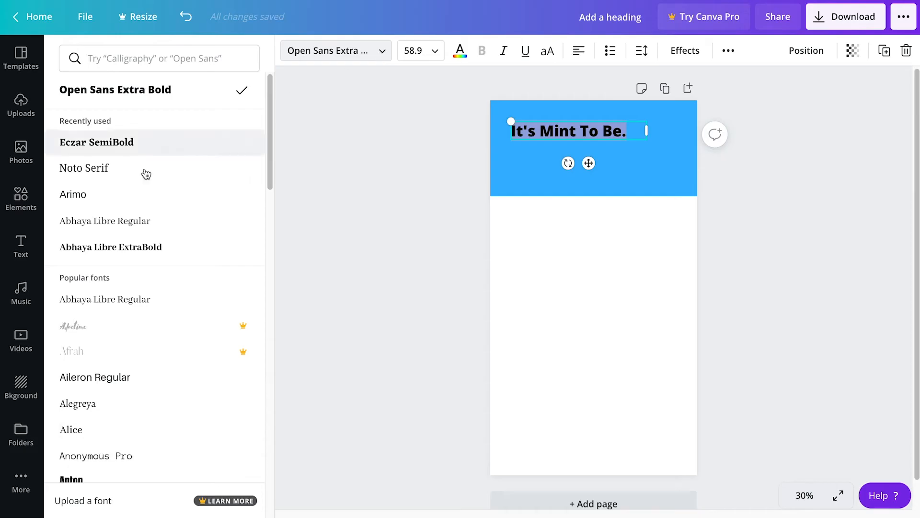
scroll(169, 274, "down", 1)
scroll(168, 271, "up", 1)
left_click(122, 146)
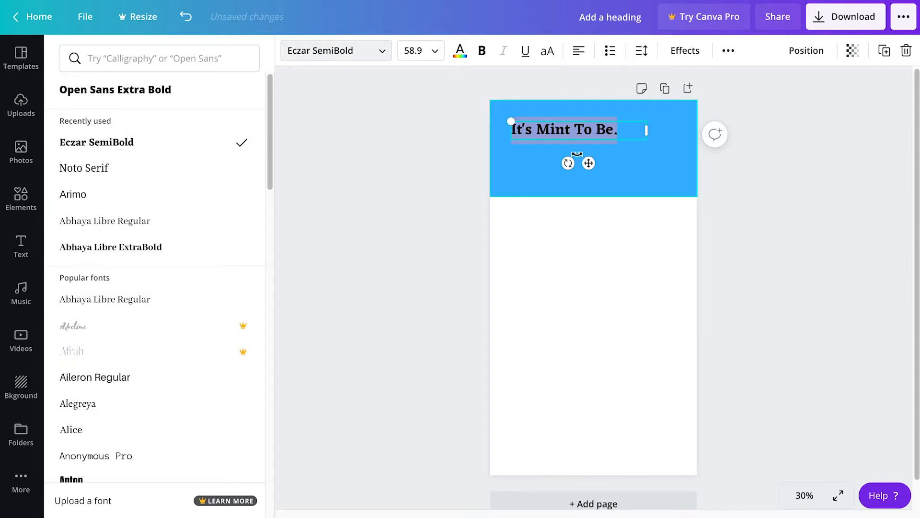
Step: Break the heading onto a second line before "To Be." and set its font size to 90
left_click(575, 130)
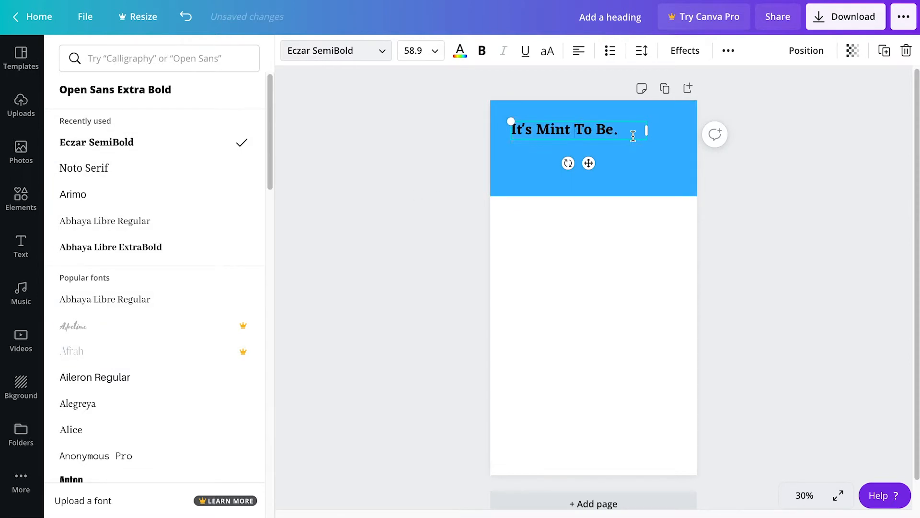
key("Return")
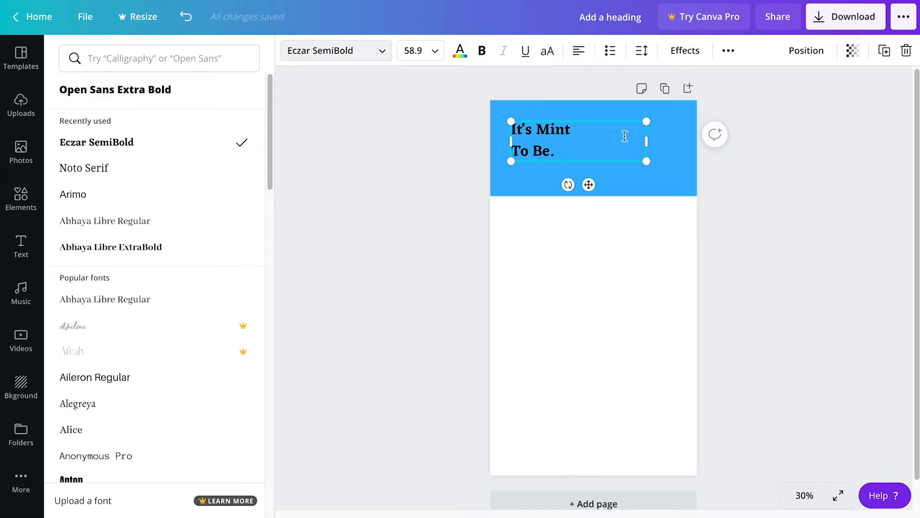
left_click_drag(578, 154, 484, 127)
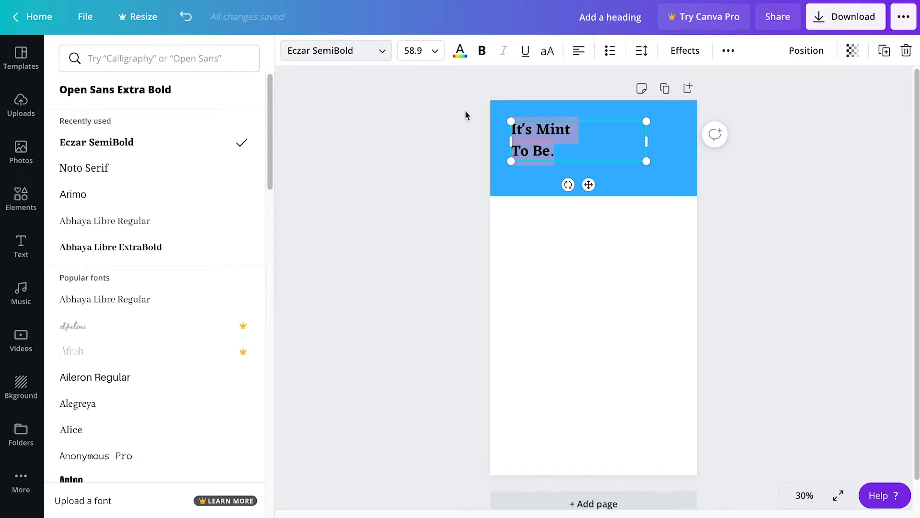
left_click(420, 48)
type("90")
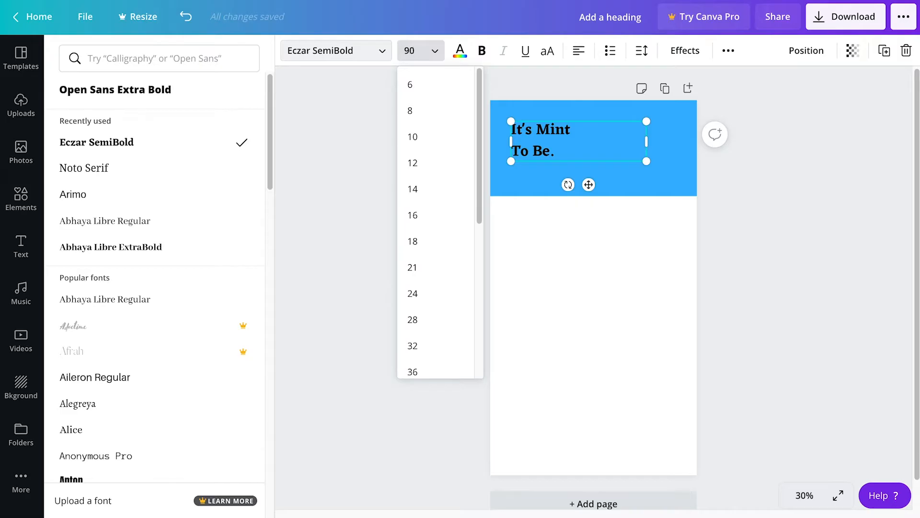
key("Return")
left_click(444, 53)
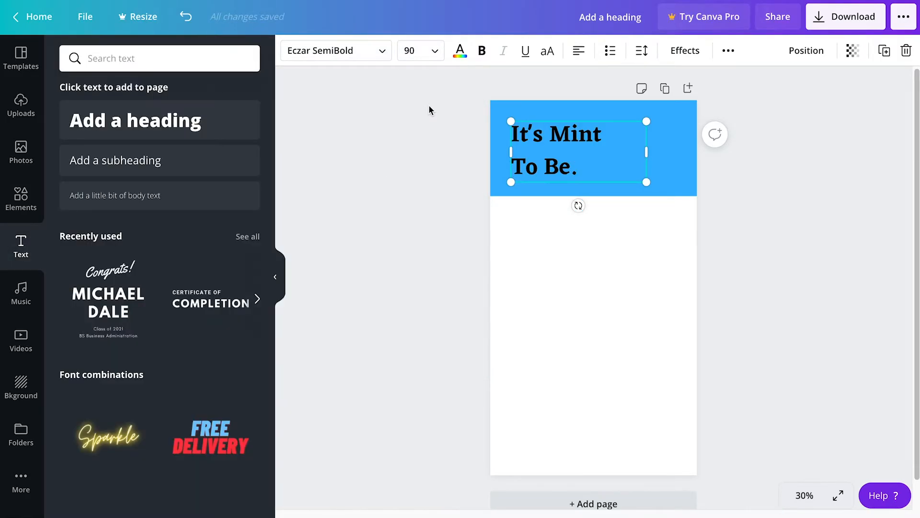
Step: Reduce the line height of the whole two-line banner heading to 1.02
triple_click(587, 169)
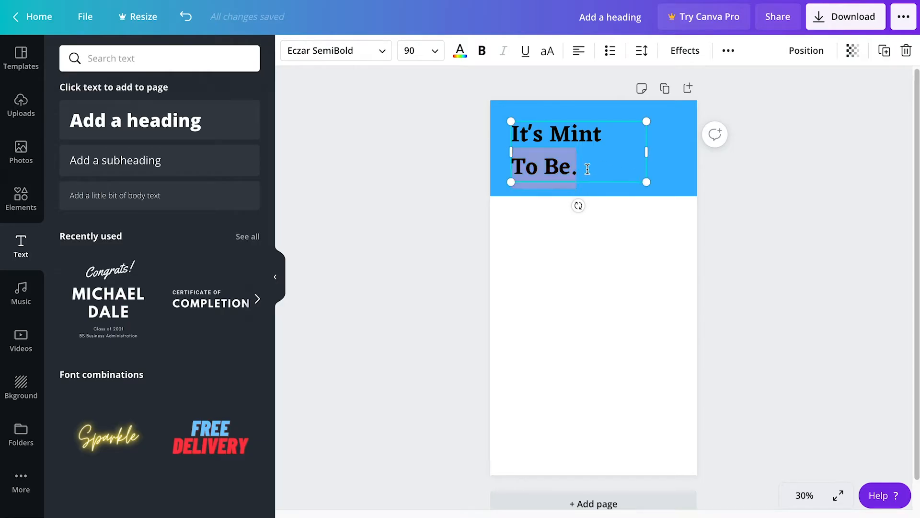
key("ctrl+a")
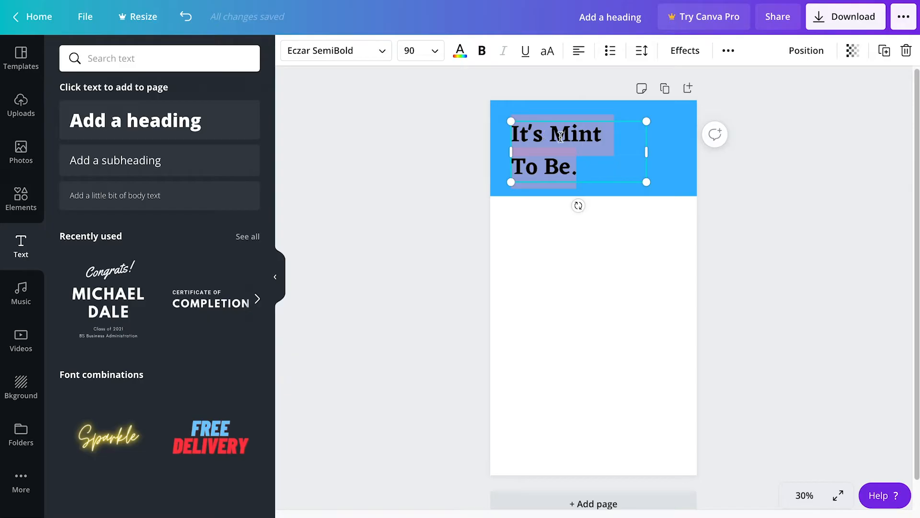
left_click(643, 59)
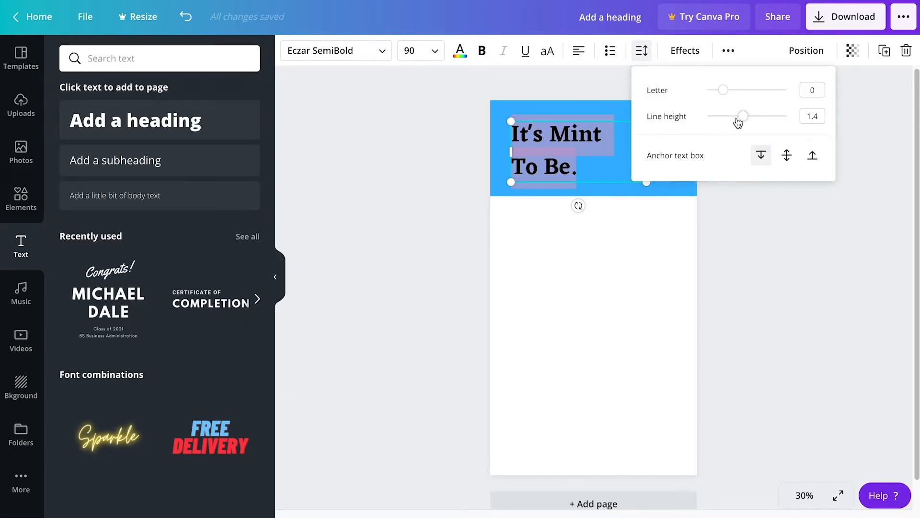
left_click_drag(743, 117, 729, 123)
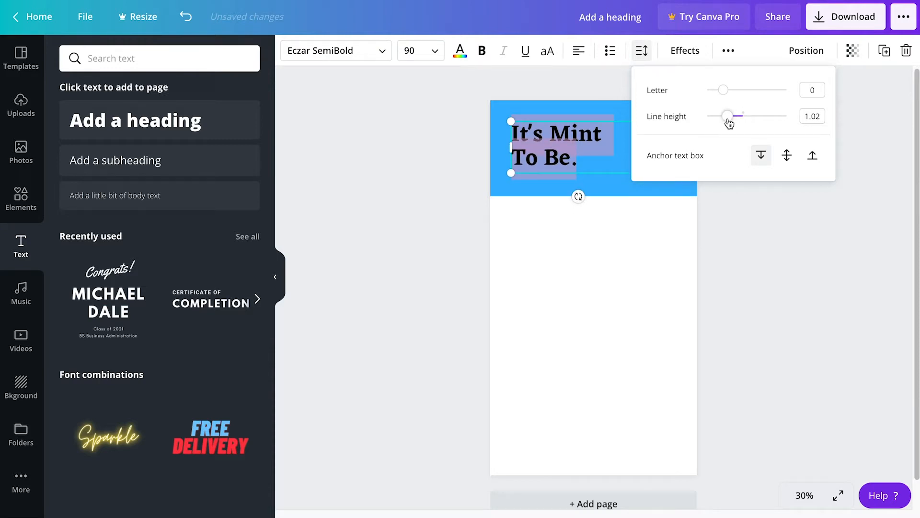
left_click(816, 116)
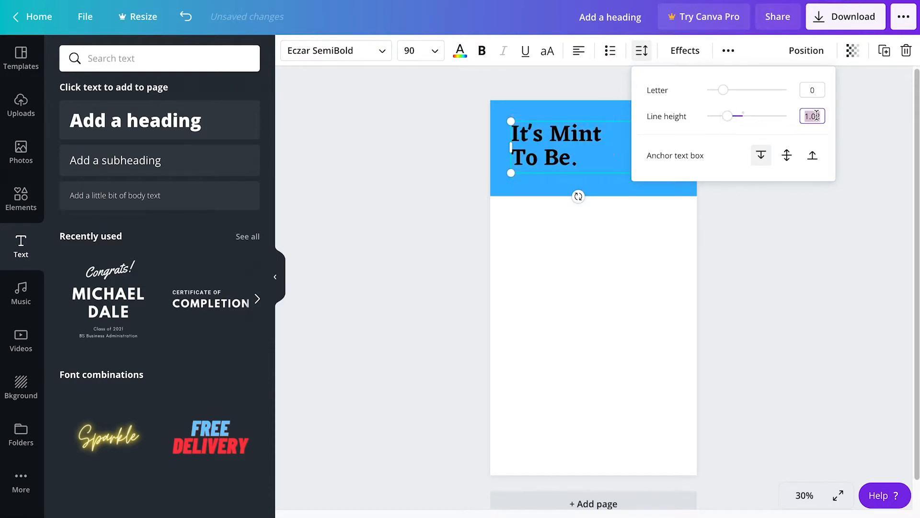
left_click(775, 263)
Step: Shift the banner heading slightly to the left within the blue banner
left_click(579, 166)
left_click_drag(579, 166, 572, 164)
left_click(571, 162)
Step: Change the colour of the entire banner heading text to white
triple_click(571, 161)
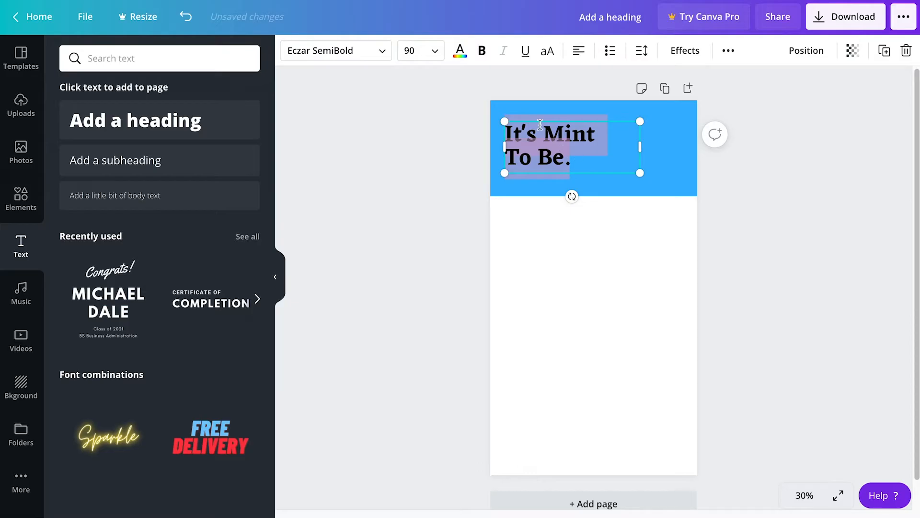
left_click(559, 151)
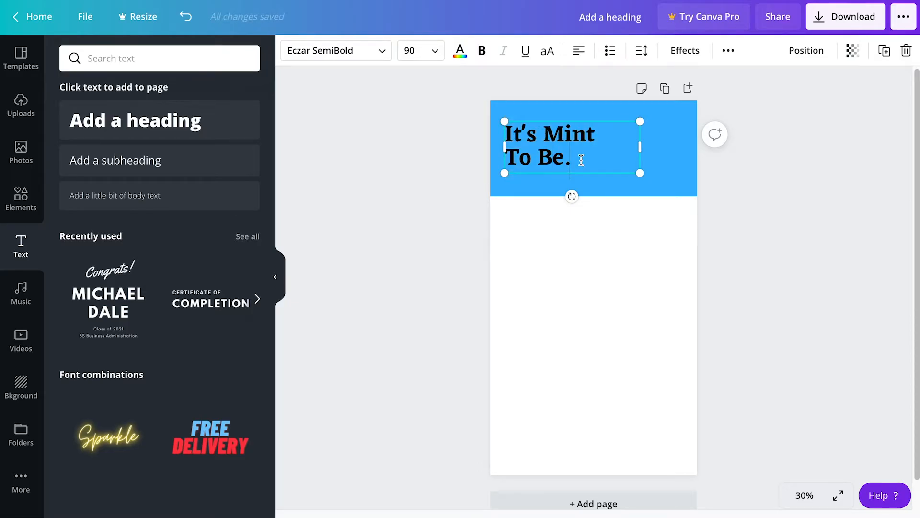
left_click_drag(594, 159, 481, 130)
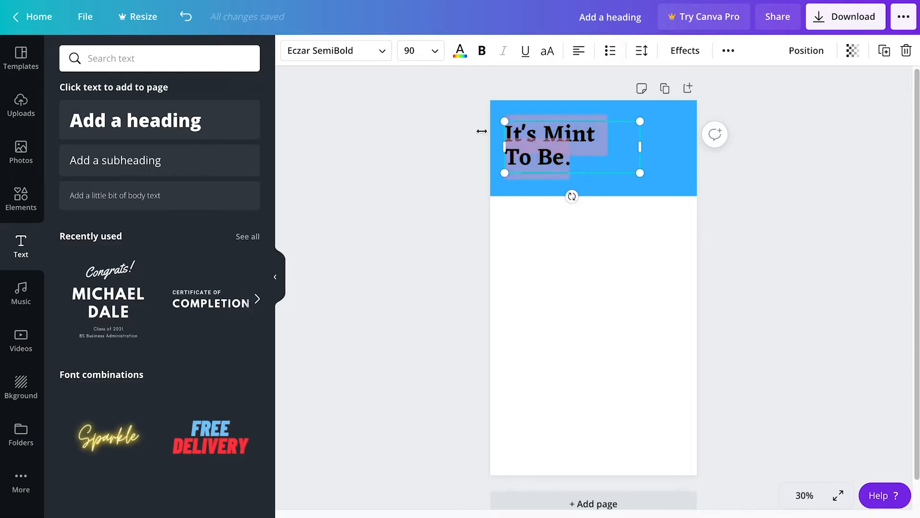
left_click(463, 53)
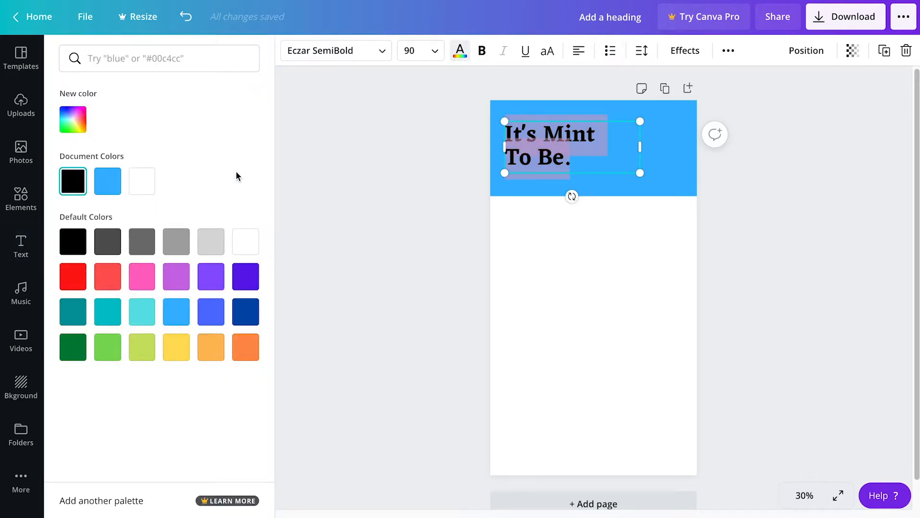
left_click(142, 183)
key("Escape")
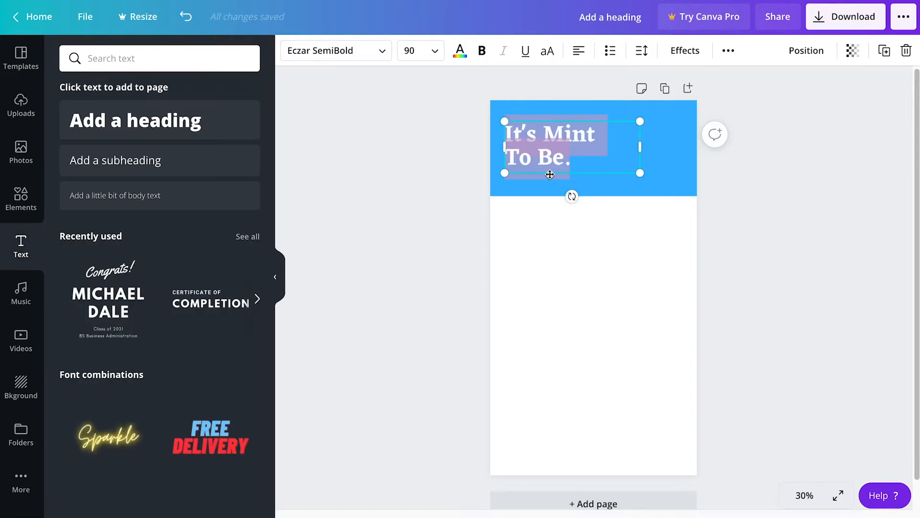
key("Escape")
Step: Extend the blue banner's lower edge slightly downward to leave more room below the heading
left_click(597, 185)
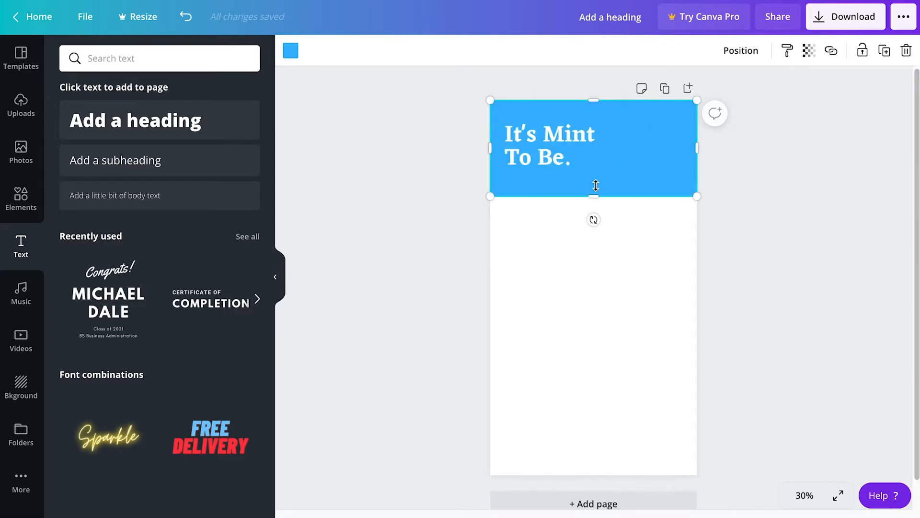
left_click_drag(595, 193, 593, 203)
left_click(561, 134)
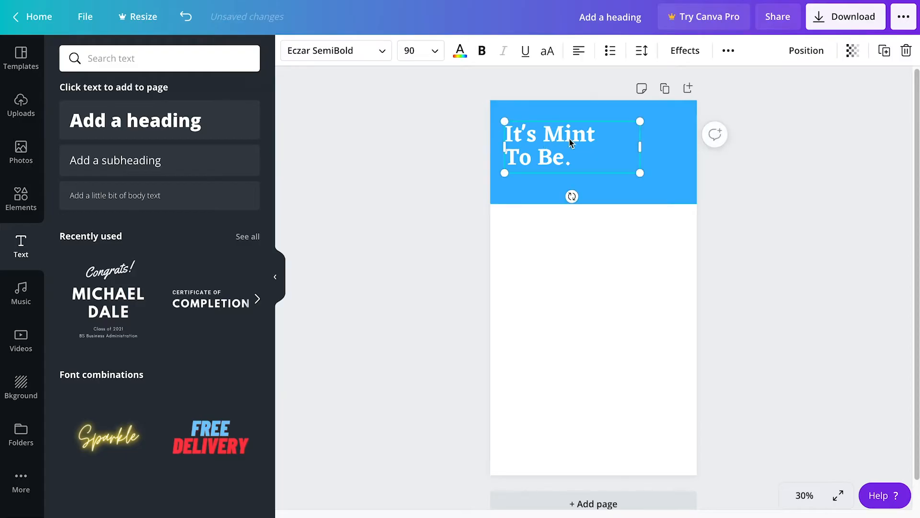
key("Escape")
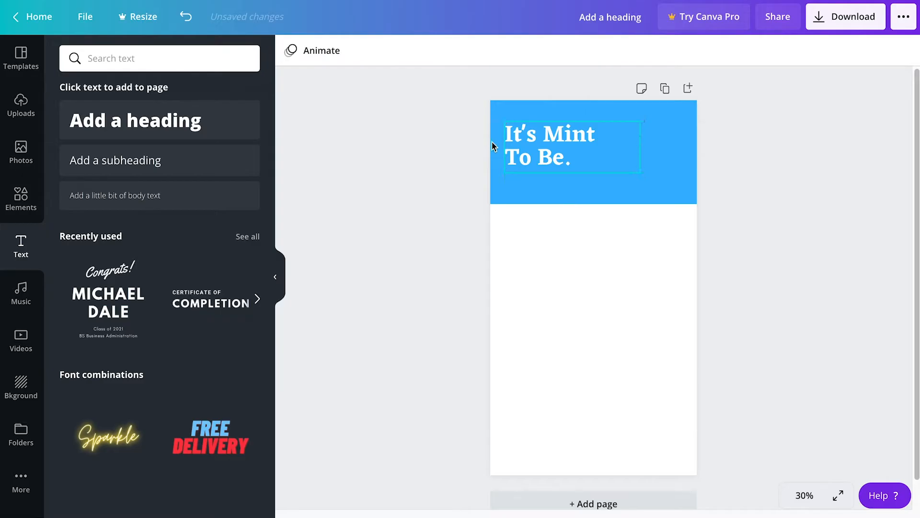
Step: Add a subheading beneath the banner heading and replace its placeholder with "The Ho Mint Mocha is Back!" copied from the text document
left_click(211, 170)
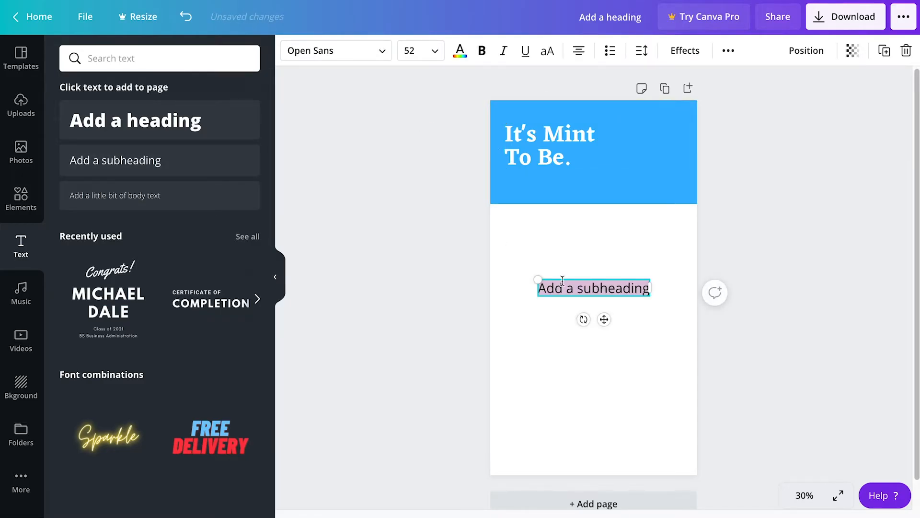
left_click_drag(562, 279, 529, 173)
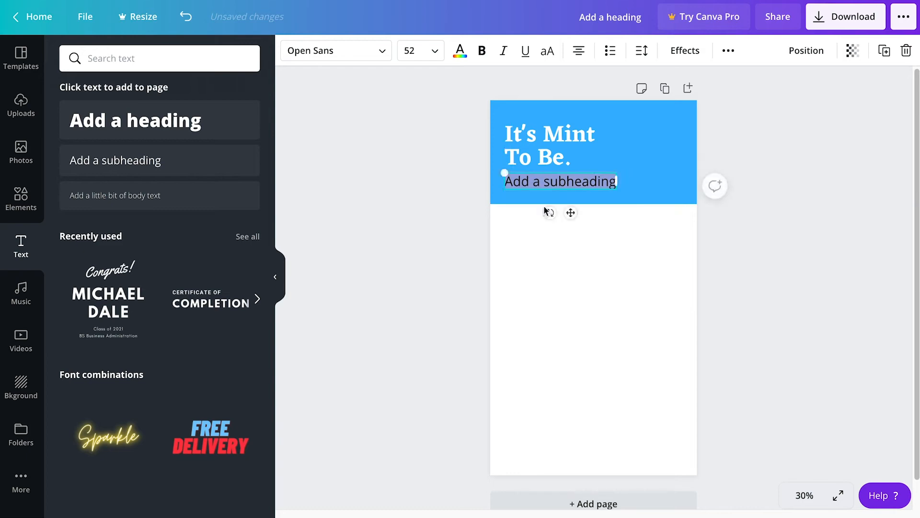
key("ctrl+Up")
left_click(240, 150)
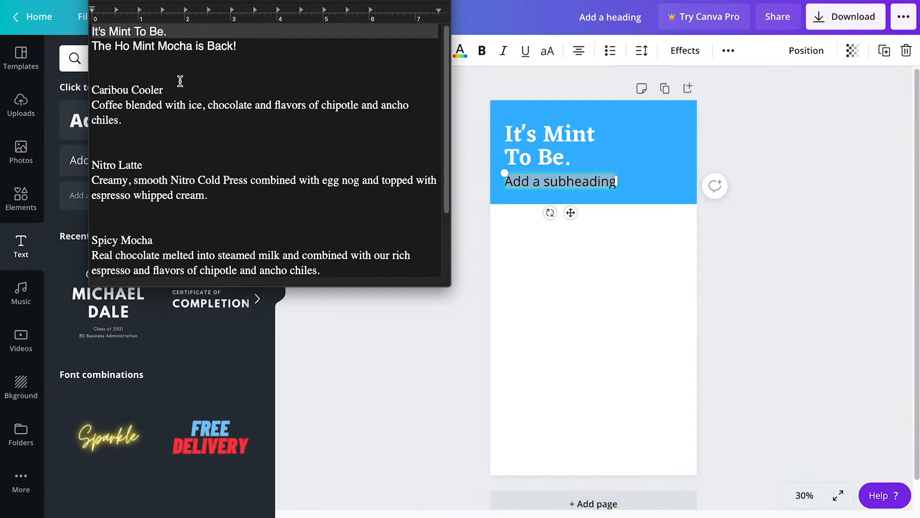
triple_click(174, 44)
key("super+c")
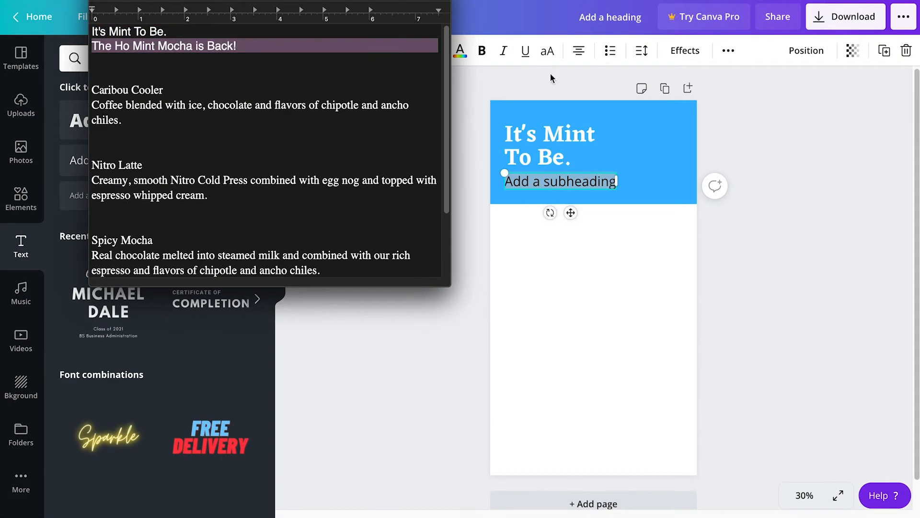
left_click(719, 102)
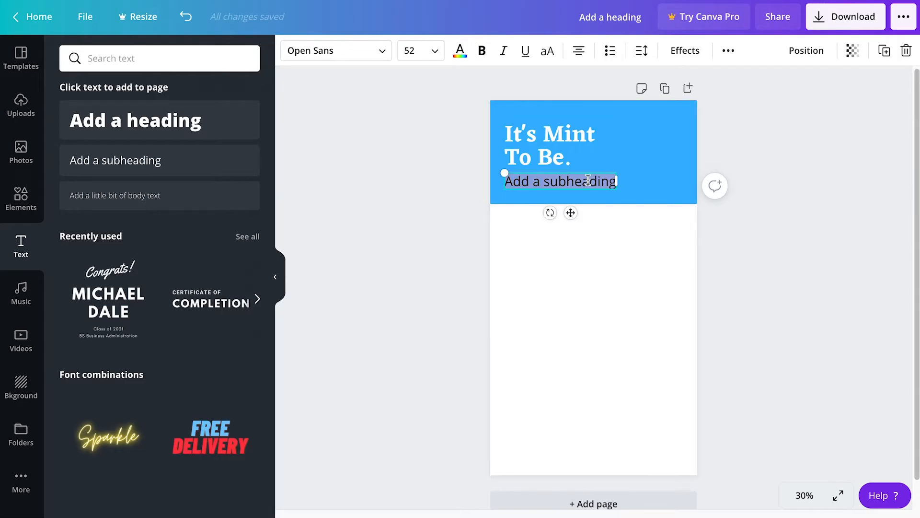
key("super+v")
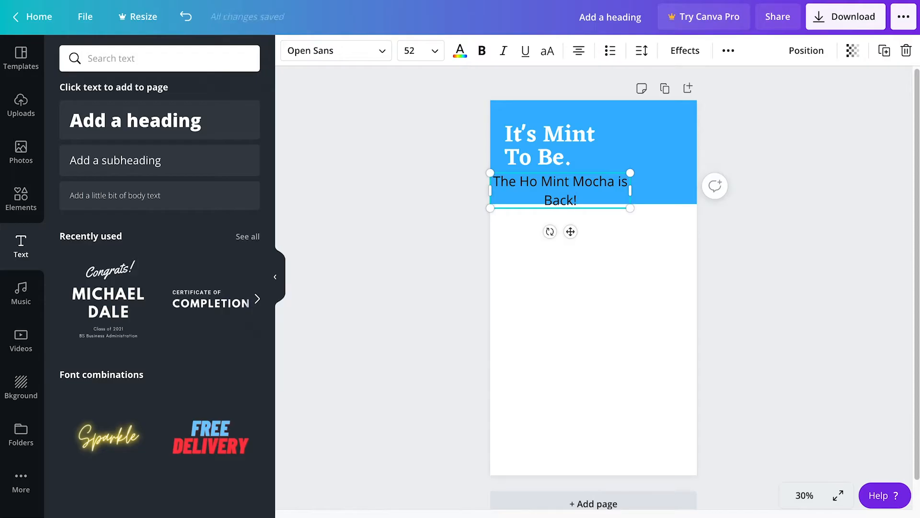
Step: Left-align the subheading text and set its font size to 23
triple_click(599, 201)
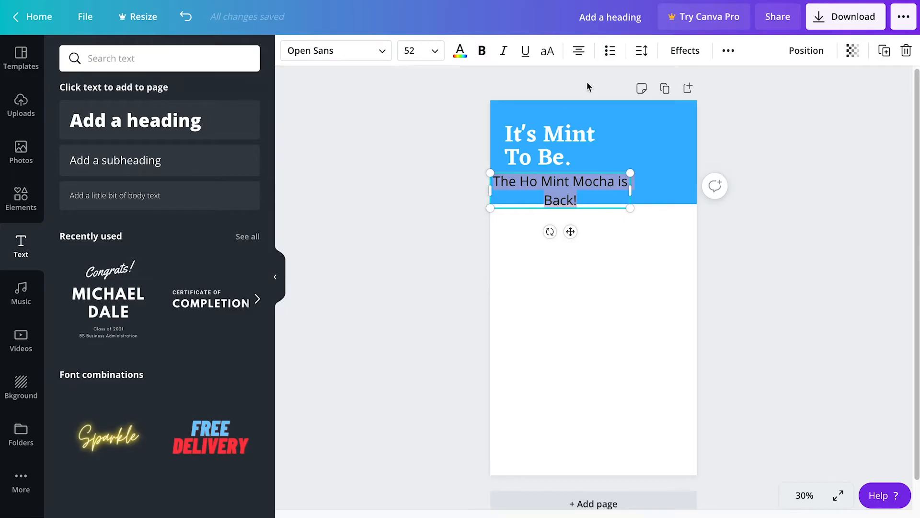
left_click(579, 56)
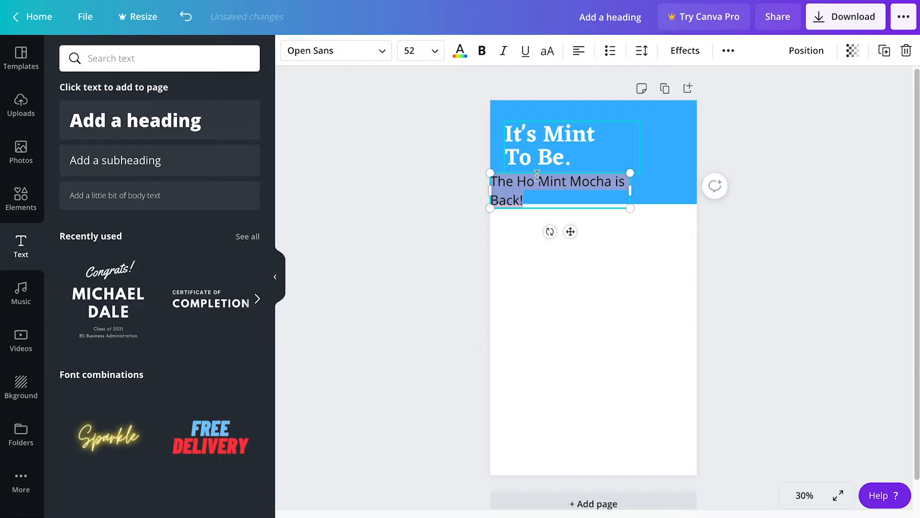
left_click(438, 55)
scroll(438, 206, "down", 2)
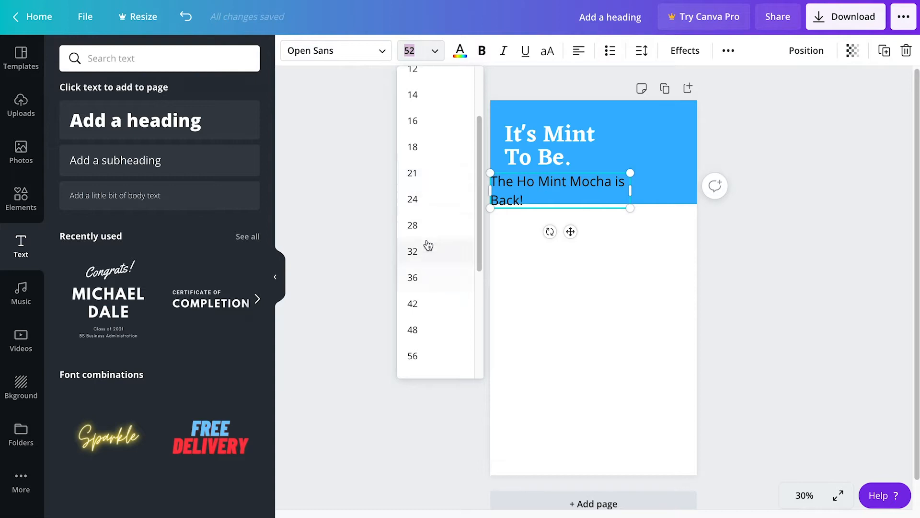
left_click(418, 53)
type("2")
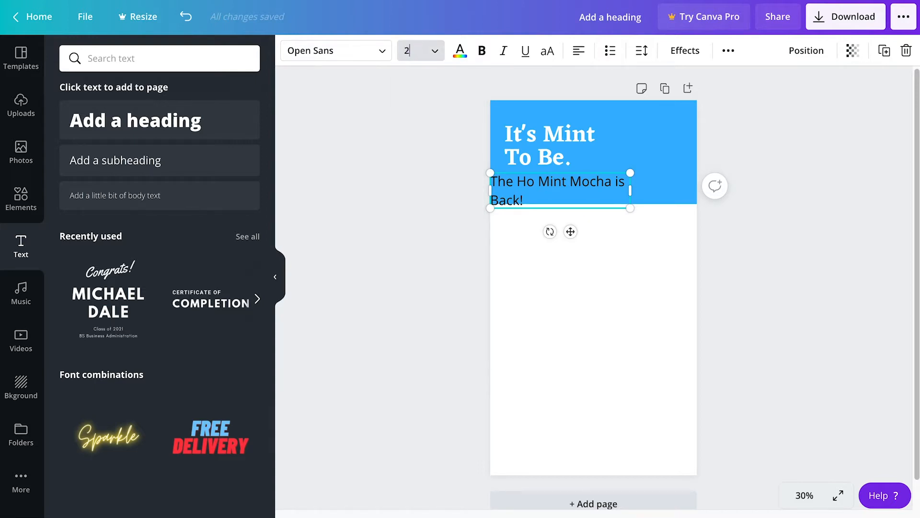
key("Return")
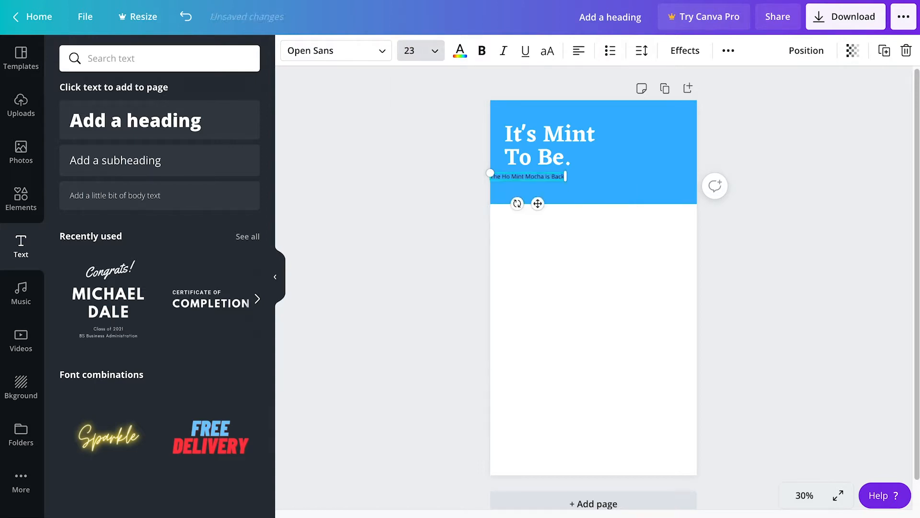
Step: Line the subheading up with the heading's left edge and colour its text white
left_click_drag(553, 172, 569, 173)
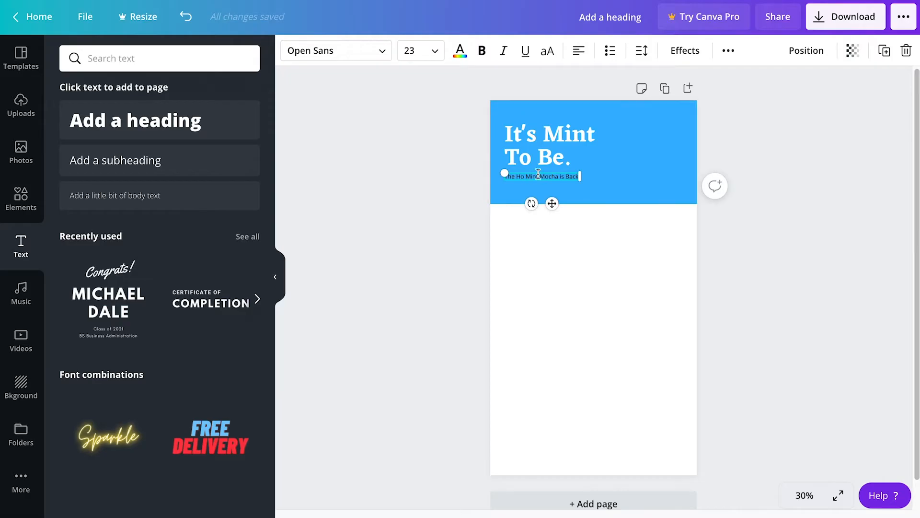
left_click(460, 50)
left_click(150, 182)
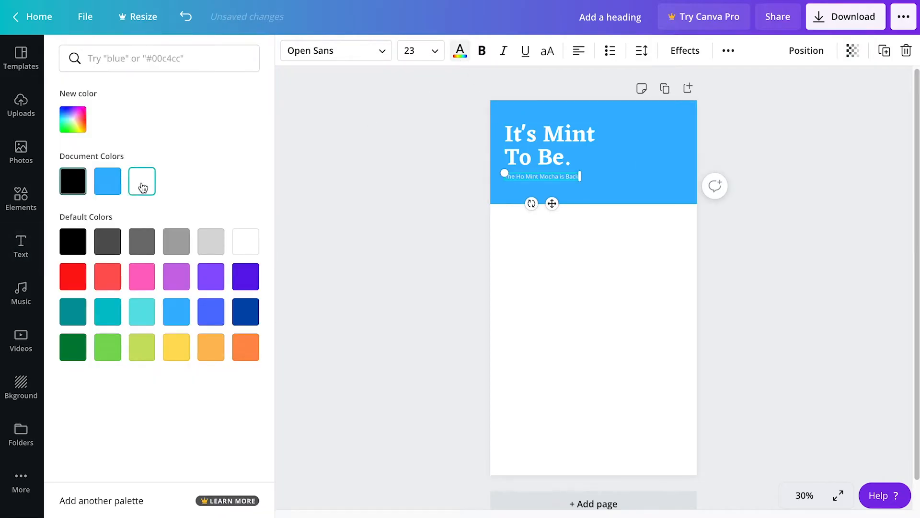
Step: Set the subheading's transparency to 75 and deselect it
left_click(853, 52)
left_click(849, 85)
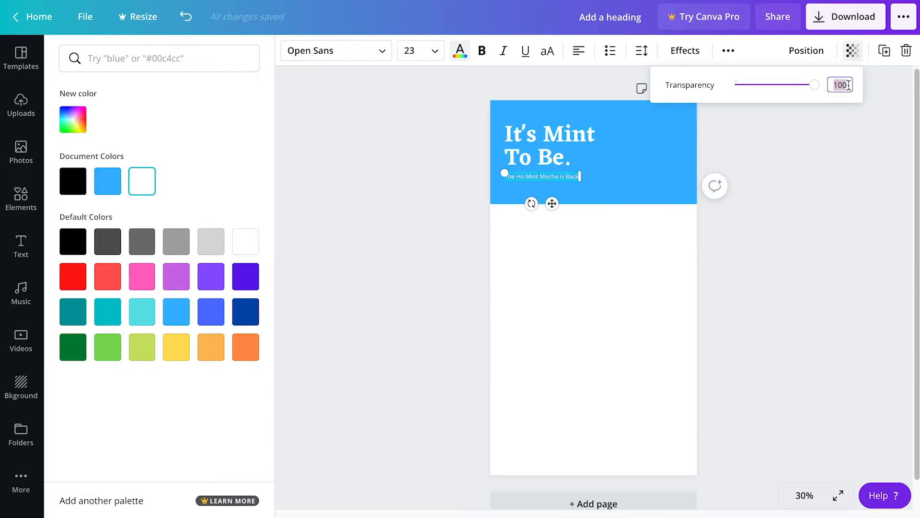
type("75")
key("Return")
left_click(792, 208)
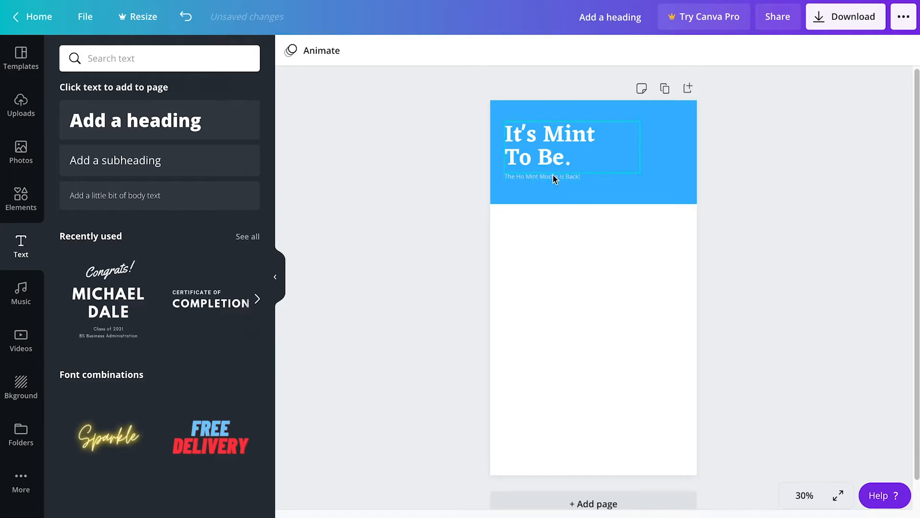
Step: Change the subheading's font to Eczar SemiBold so it matches the heading
scroll(555, 174, "up", 5)
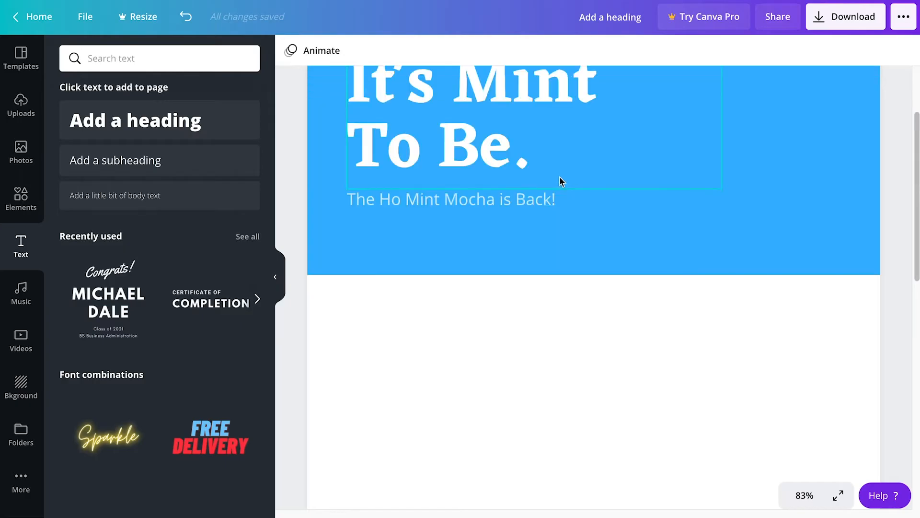
scroll(527, 192, "up", 2)
key("ctrl+a")
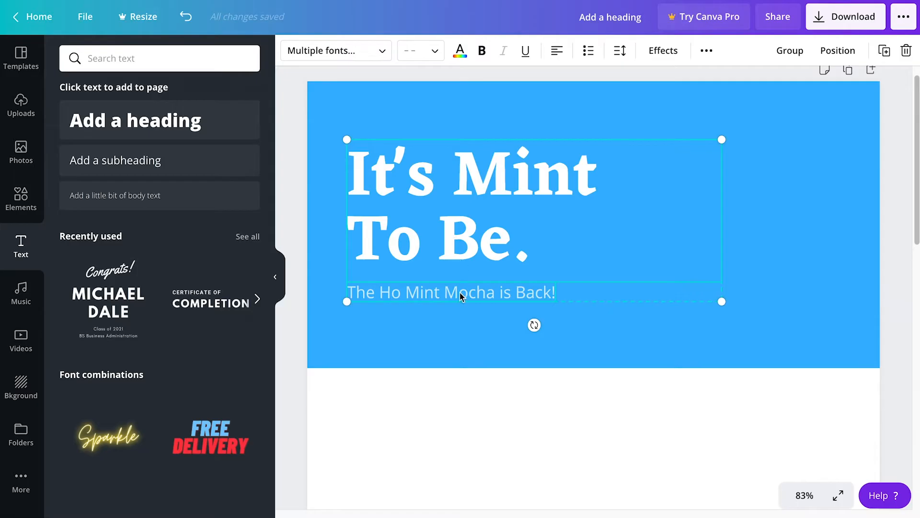
left_click(445, 341)
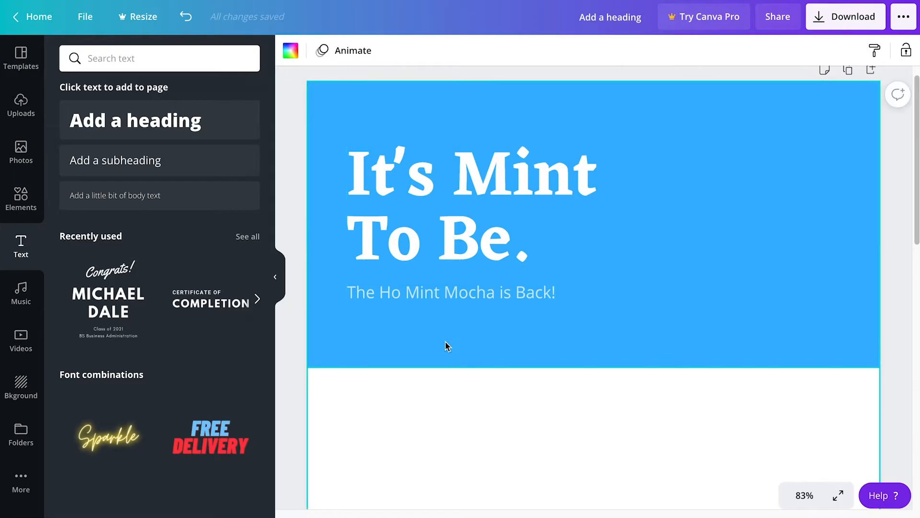
left_click(444, 295)
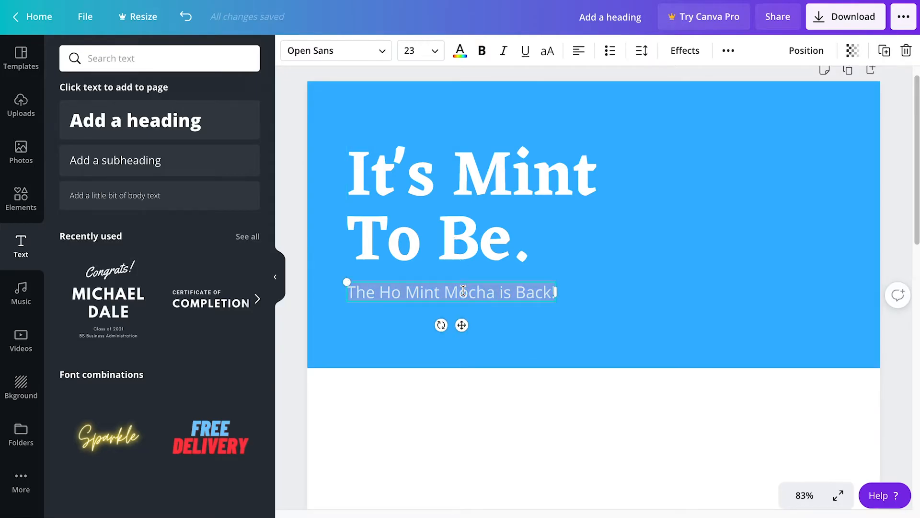
left_click(385, 53)
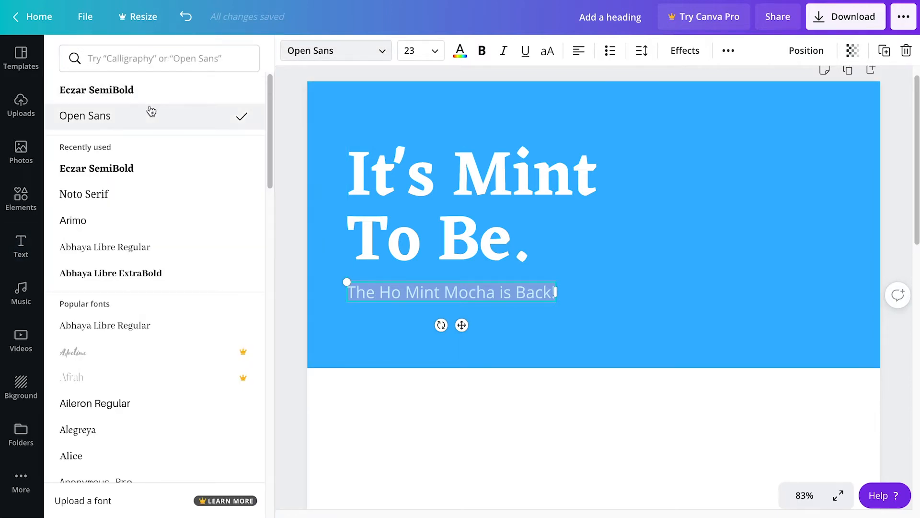
left_click(165, 91)
left_click(444, 407)
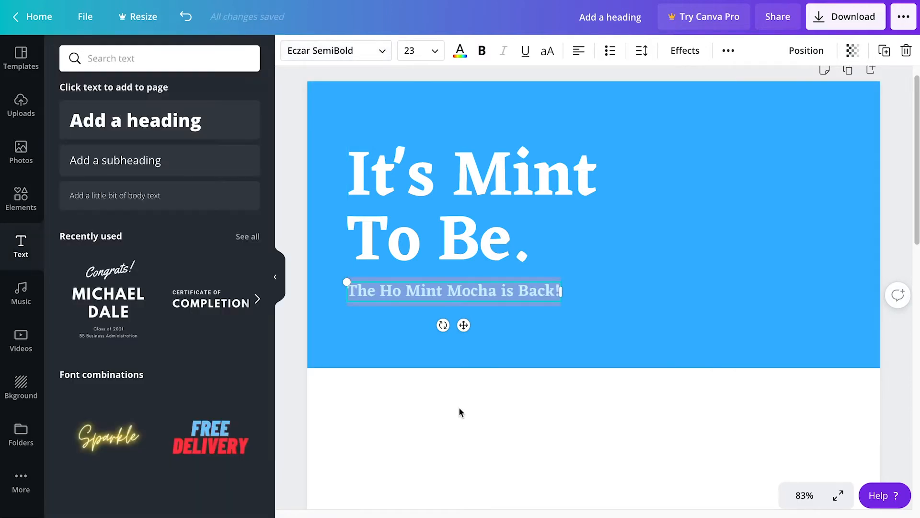
left_click(501, 290)
left_click(482, 245, "shift")
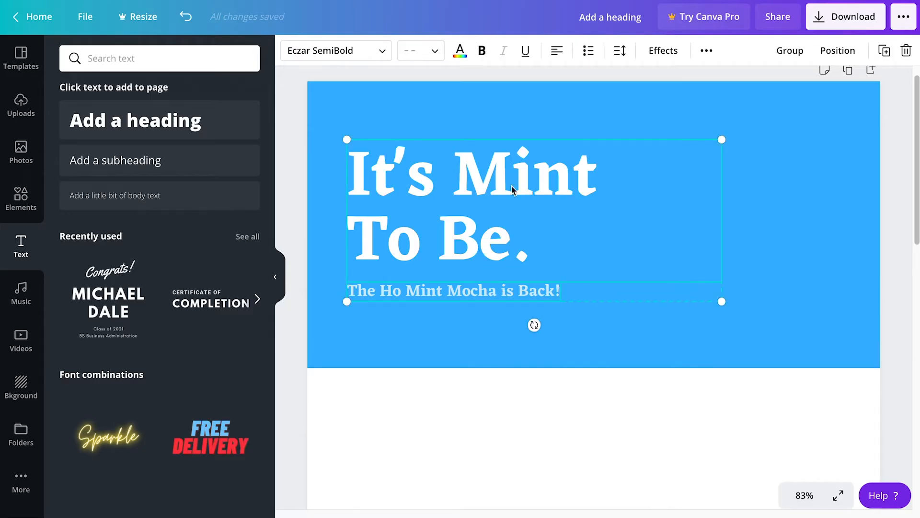
left_click(535, 426)
left_click_drag(458, 292, 458, 292)
left_click_drag(382, 289, 424, 293)
key("Escape")
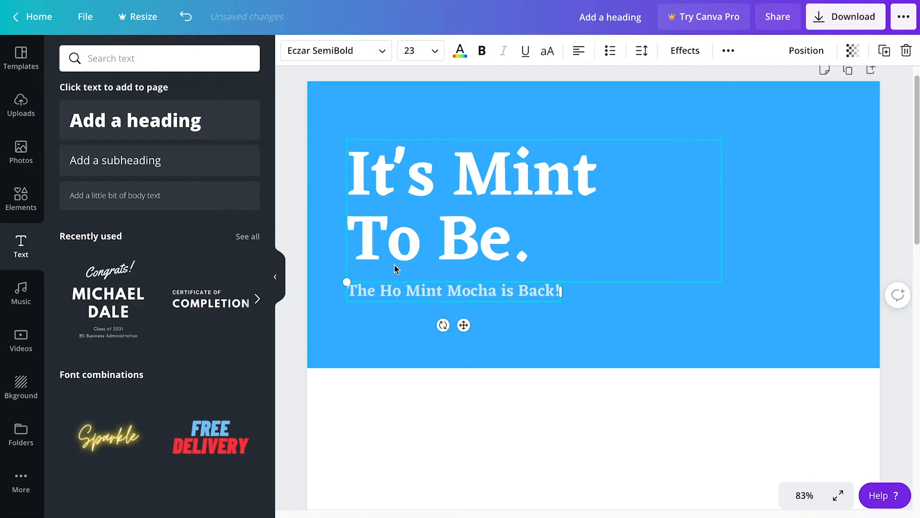
left_click(405, 304)
left_click(407, 290)
left_click(413, 360)
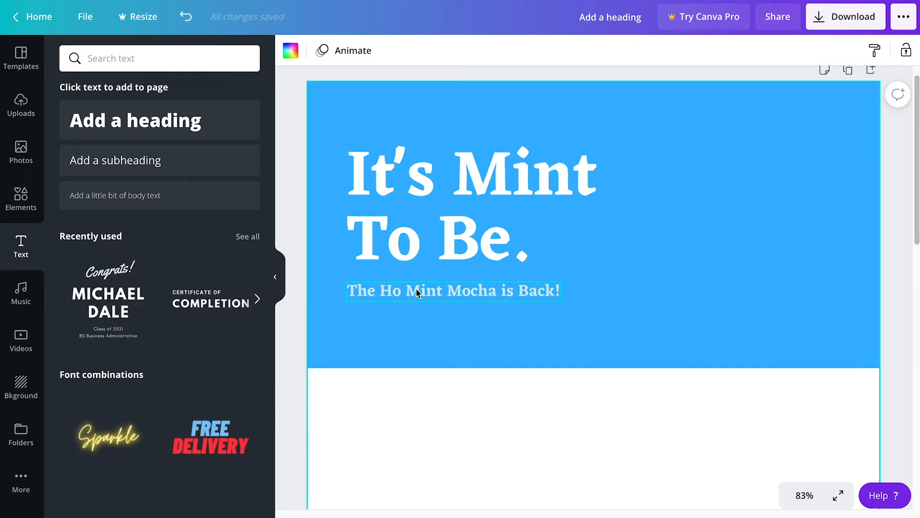
left_click(416, 293)
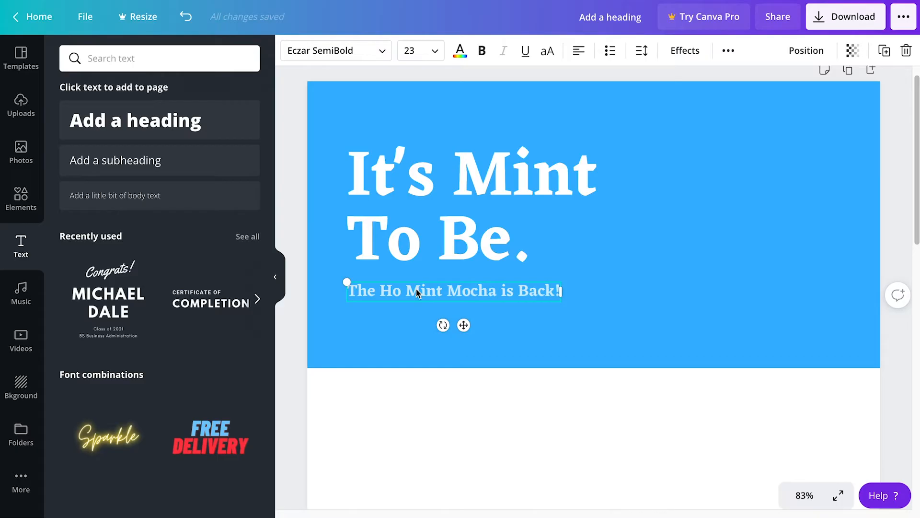
left_click(434, 248, "shift")
left_click(421, 378)
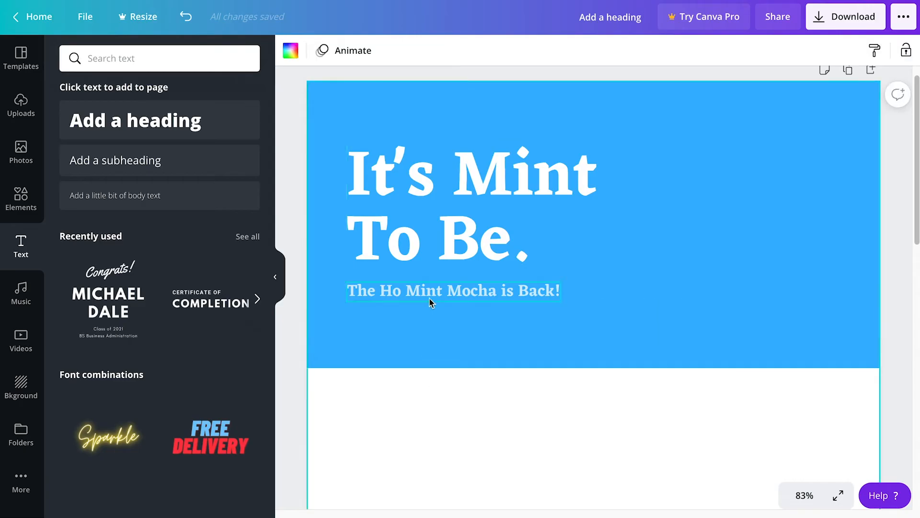
Step: Shift the heading and subheading together slightly to the right on the blue banner
left_click(429, 303)
left_click(442, 208, "shift")
mouse_move(446, 212)
left_mouse_down()
mouse_move(449, 223)
mouse_move(448, 214)
left_mouse_up()
left_click(493, 381)
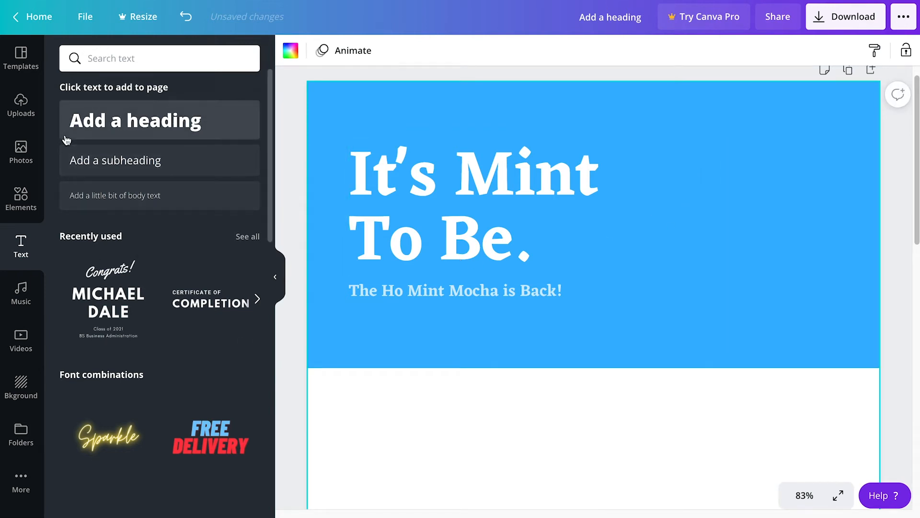
Step: Insert the uploaded image of the peppermint-topped mocha mug and move it over the blue banner
left_click(33, 111)
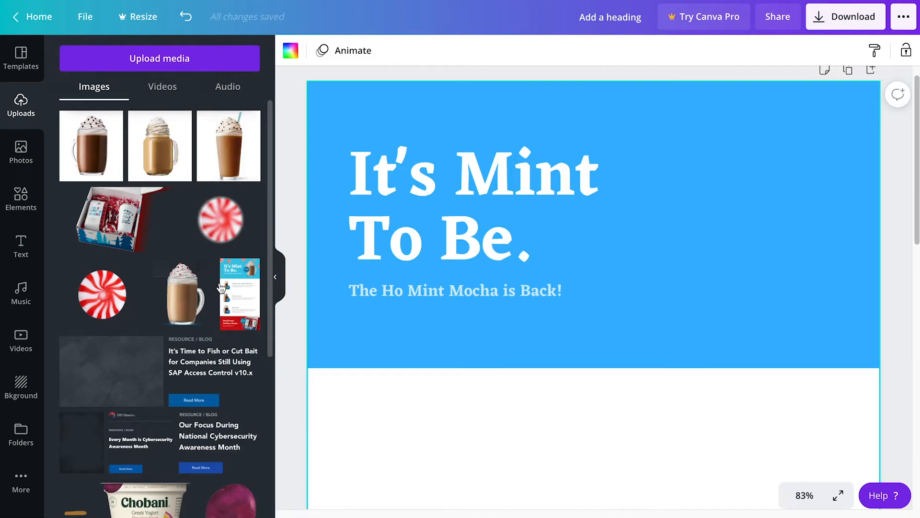
left_click(193, 310)
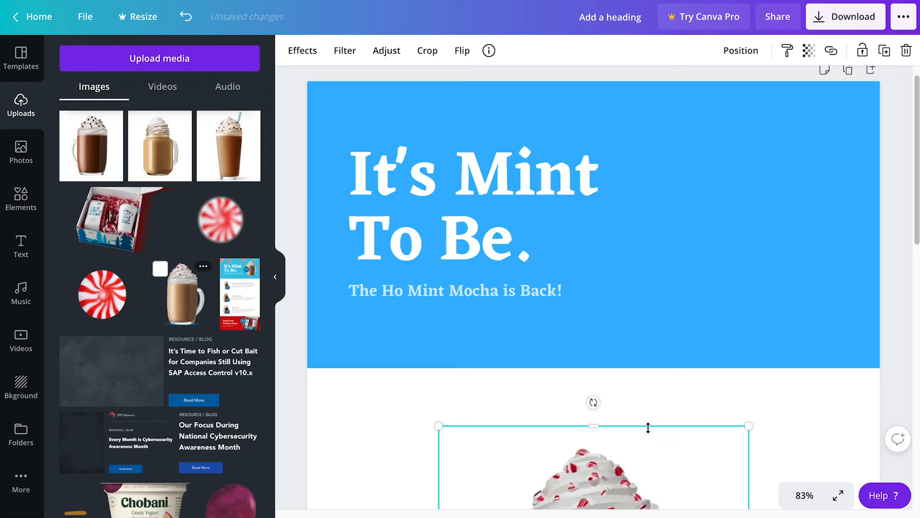
left_click_drag(559, 465, 613, 54)
left_click_drag(636, 136, 642, 214)
mouse_move(733, 128)
left_mouse_down()
mouse_move(713, 163)
mouse_move(735, 135)
left_mouse_up()
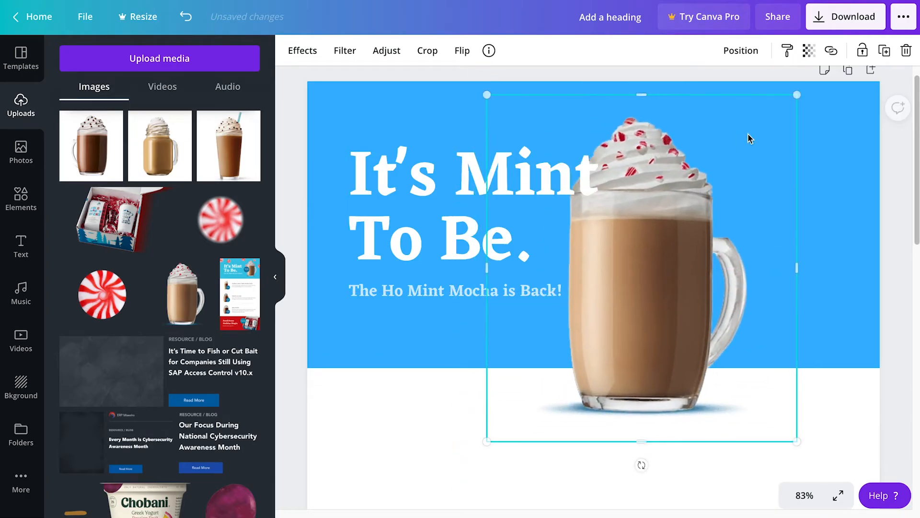
Step: Scale down the mug image to fit within the banner's height and place it to the right of the heading
left_click_drag(804, 94, 797, 99)
key("super+z")
left_click(819, 154)
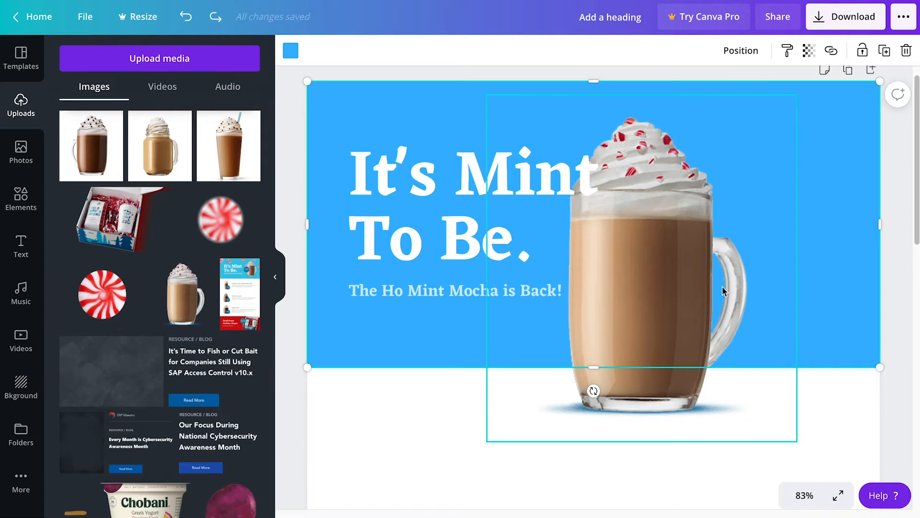
left_click(711, 323)
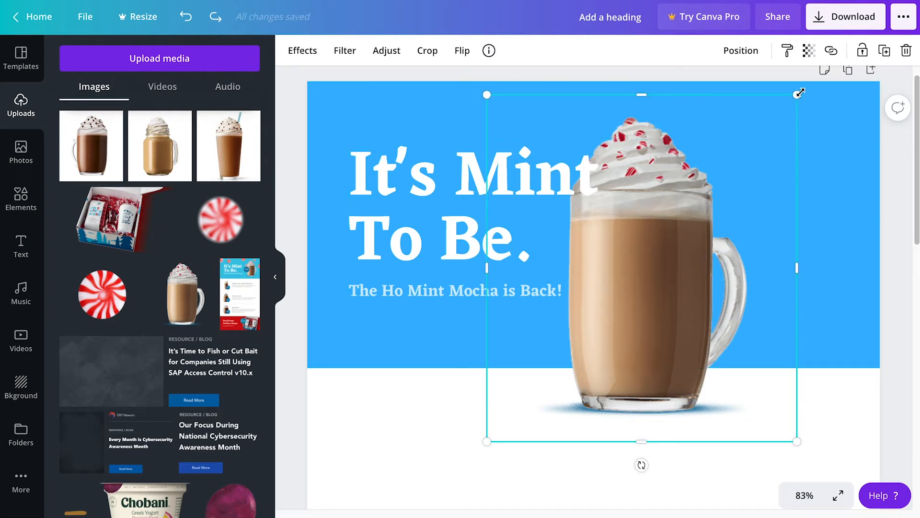
left_click_drag(799, 93, 709, 192)
left_click_drag(666, 300, 791, 208)
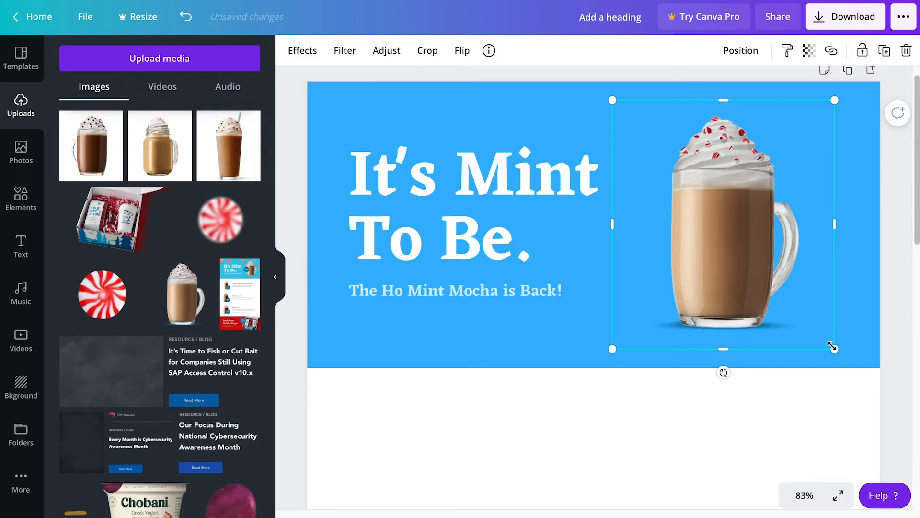
left_click_drag(833, 350, 843, 366)
left_click_drag(761, 267, 774, 261)
left_click(589, 383)
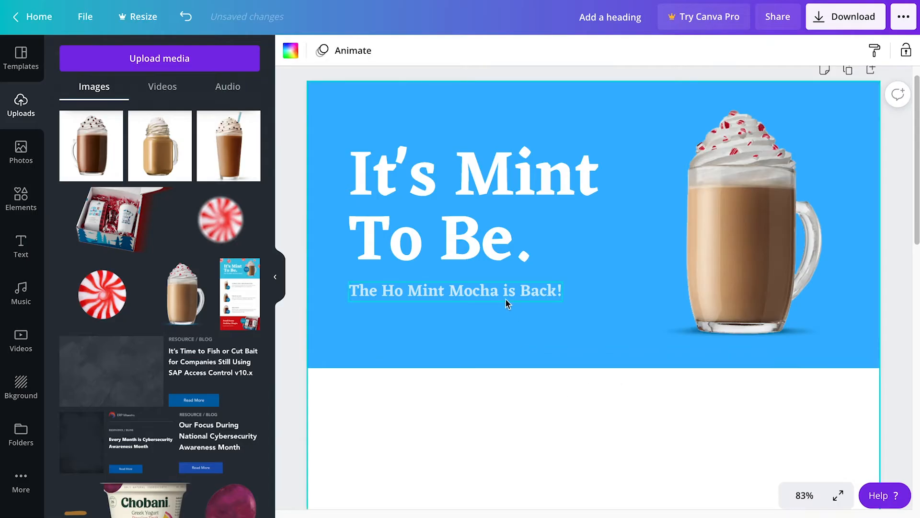
Step: Move the heading and subheading together slightly right and down to balance them against the mug
left_click(484, 225)
left_click_drag(479, 222, 486, 221)
left_click(539, 406)
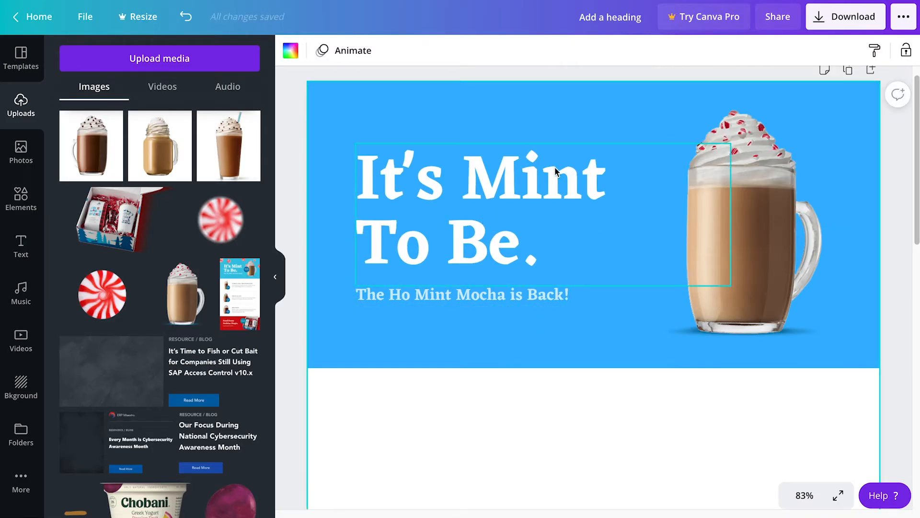
Step: Change the banner's fill to a slightly darker, more muted custom blue
left_click(553, 104)
left_click(290, 52)
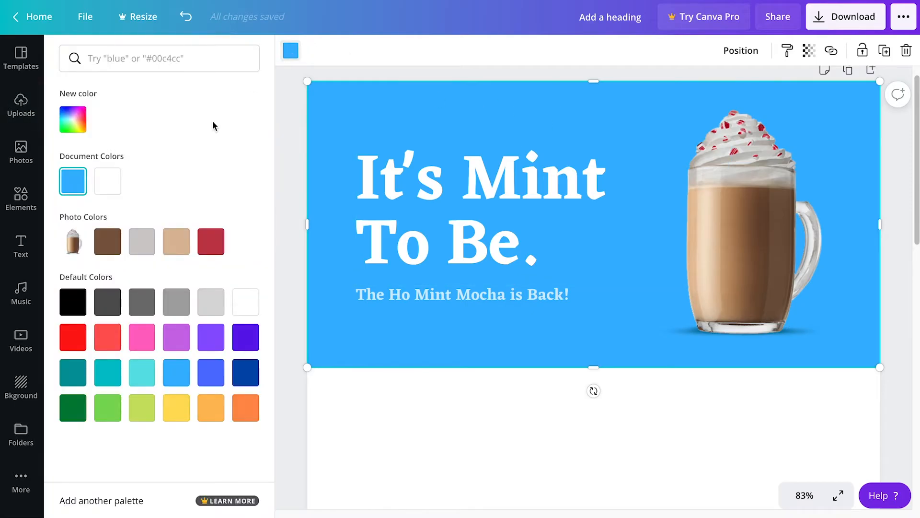
left_click(73, 119)
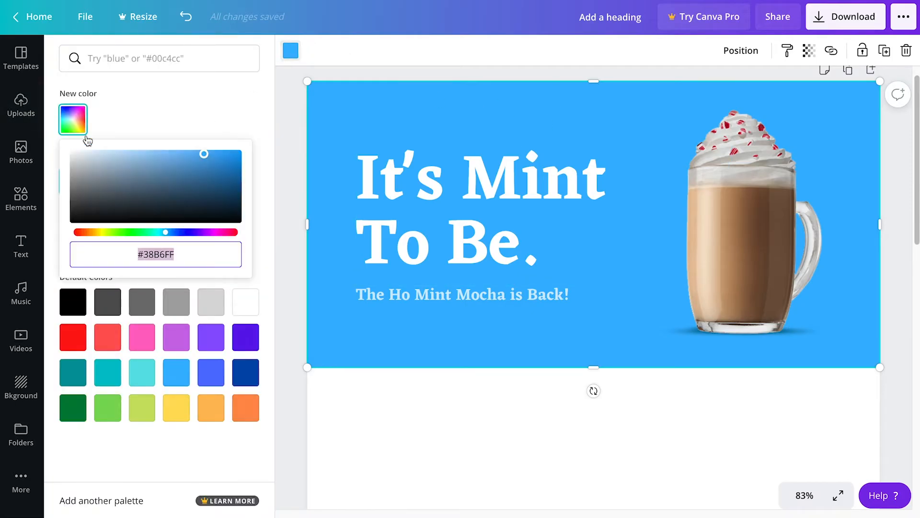
left_click(201, 153)
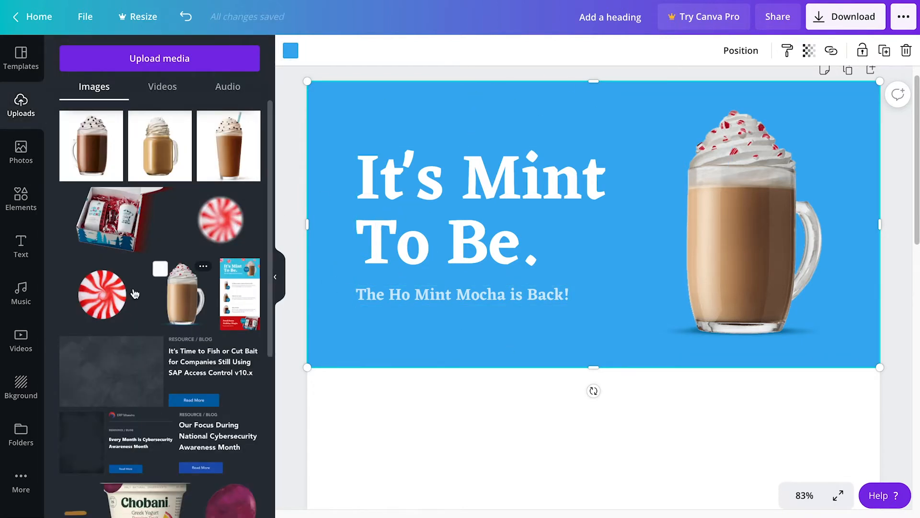
Step: Insert the sharp peppermint candy image, shrink it, and tuck it into the banner's upper-left corner, partly off the page
left_click(181, 294)
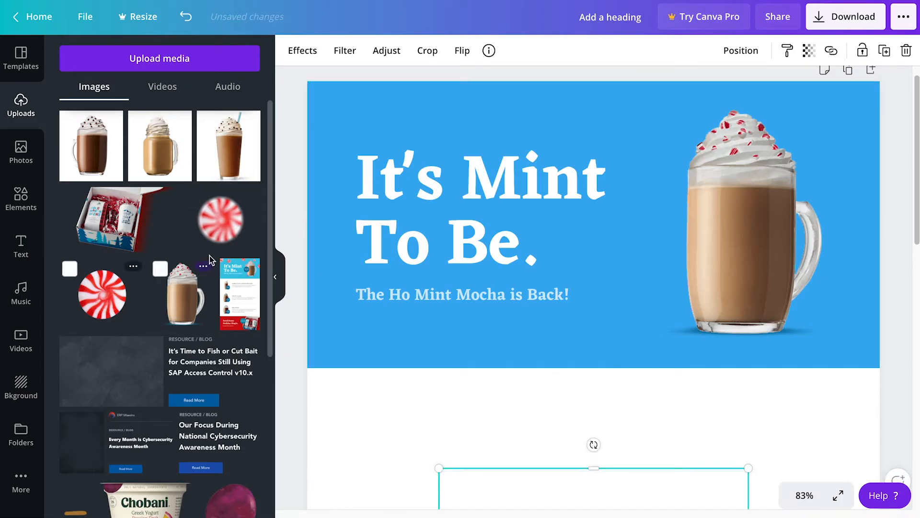
left_click_drag(509, 486, 385, 53)
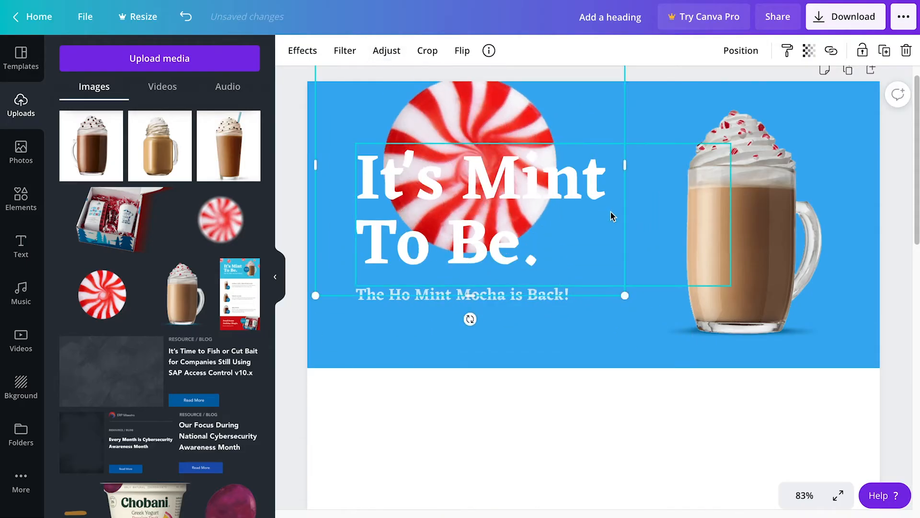
left_click_drag(625, 293, 411, 107)
left_click_drag(363, 88, 324, 102)
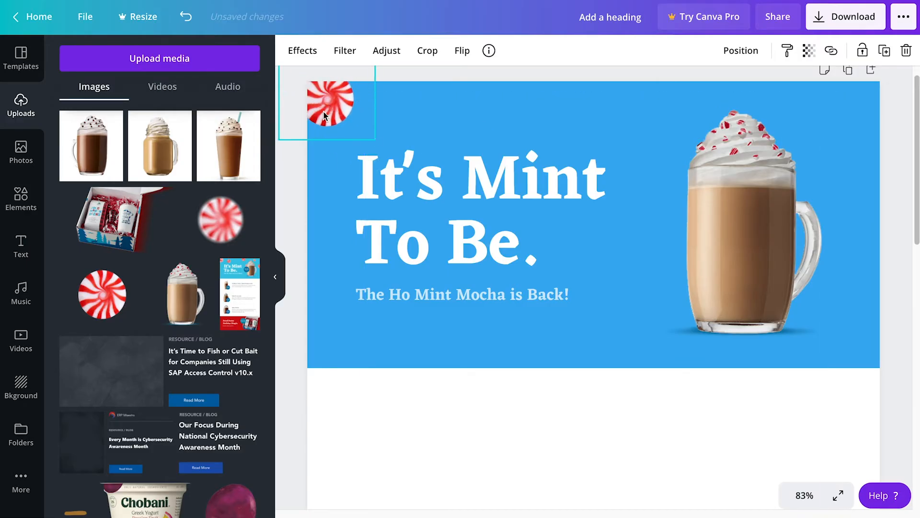
Step: Add a second, smaller sharp peppermint candy at the left edge of the mug's whipped cream
scroll(604, 412, "down", 2)
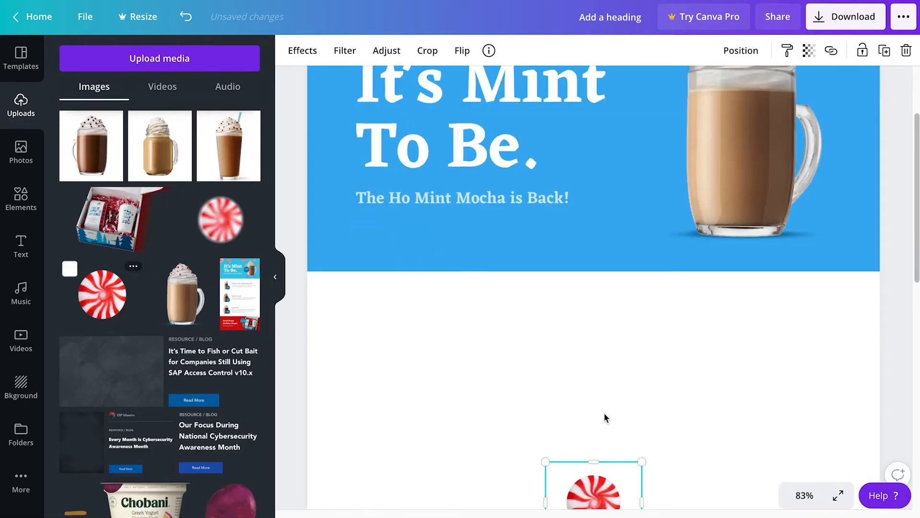
left_click_drag(601, 481, 622, 153)
scroll(633, 274, "up", 2)
left_click_drag(663, 259, 625, 276)
left_click_drag(599, 303, 694, 184)
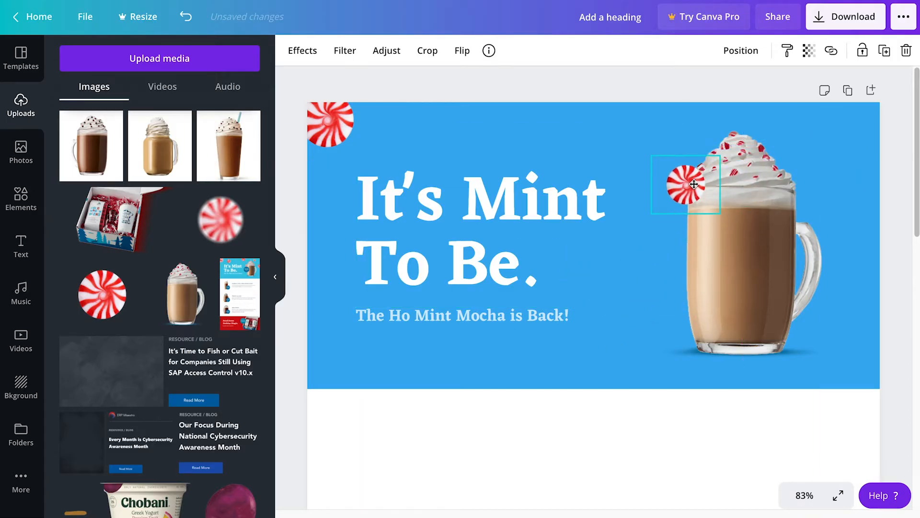
Step: Add a third sharp peppermint candy and place it in the banner's upper-right corner, partly off the page
left_click(122, 288)
scroll(579, 378, "down", 8)
scroll(590, 375, "up", 7)
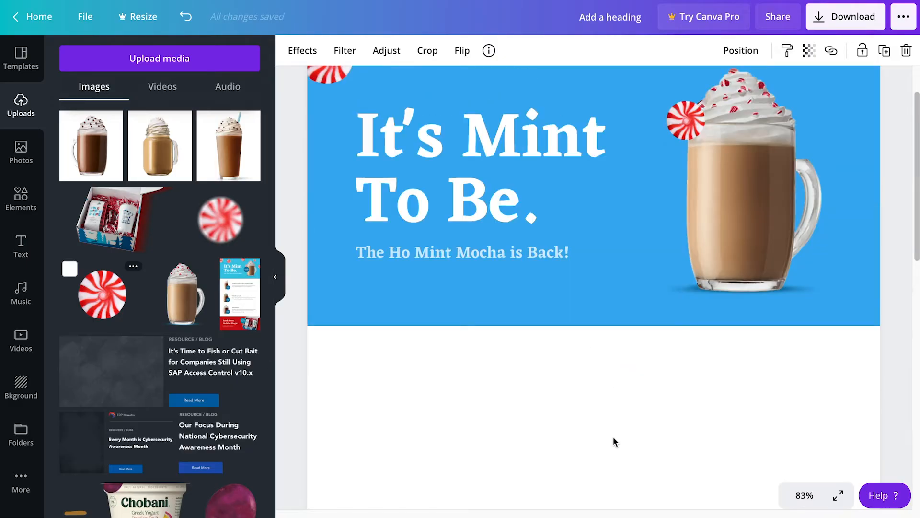
scroll(613, 437, "down", 3)
left_click_drag(614, 437, 599, 144)
scroll(582, 194, "up", 4)
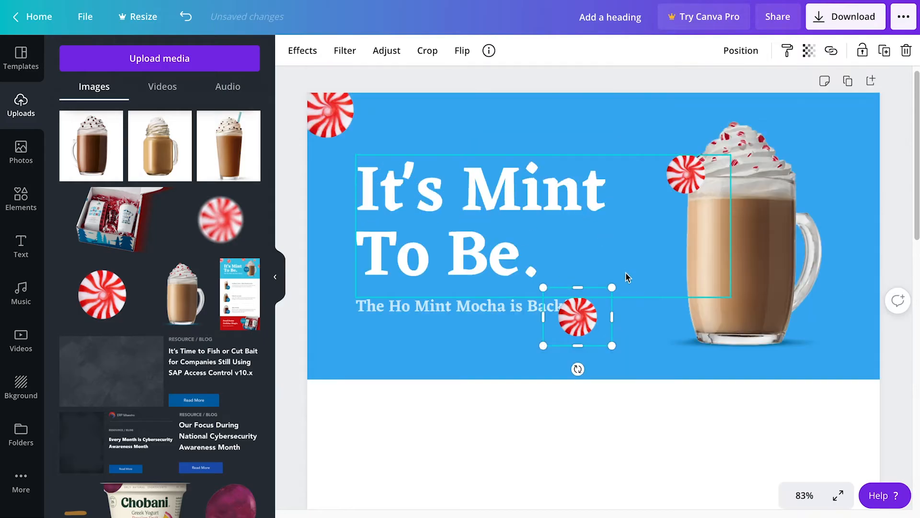
left_click_drag(611, 287, 868, 98)
Step: Enlarge the candy beside the whipped cream slightly and send it backward behind the mug
left_click(695, 175)
left_click_drag(651, 198, 641, 218)
left_click_drag(695, 170, 700, 175)
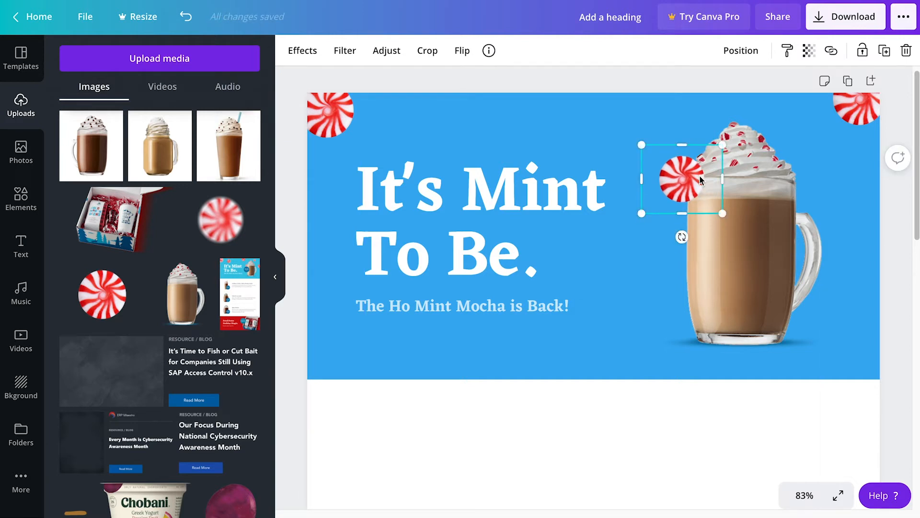
key("ctrl+bracketleft")
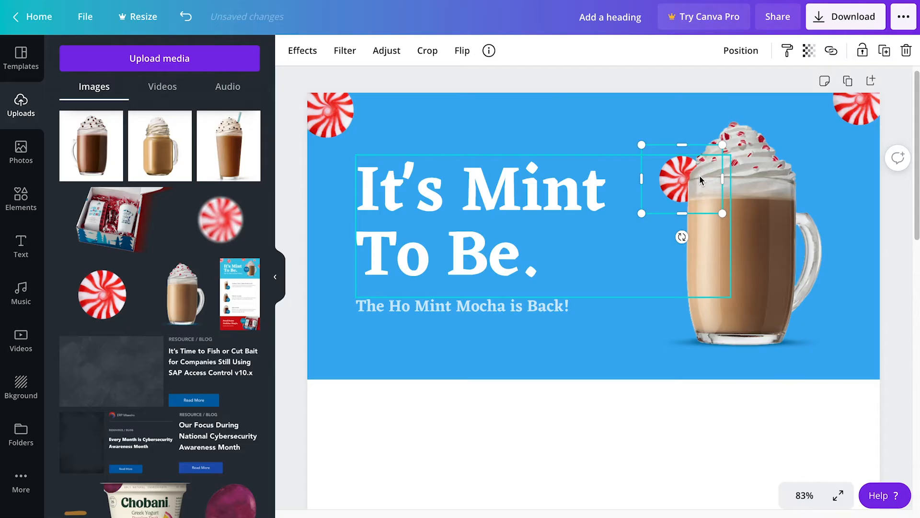
left_click(761, 369)
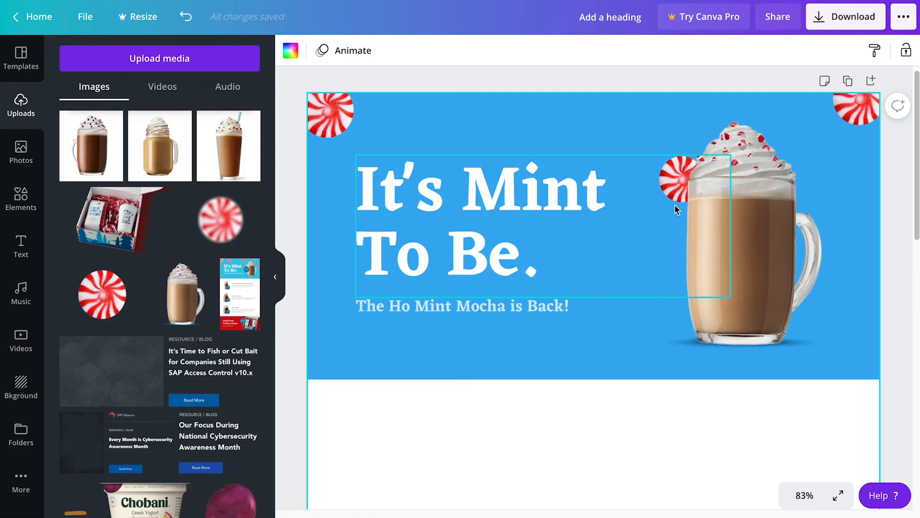
Step: Move the mug image slightly left so it overlaps more of the candy behind it
left_click(675, 177)
left_click(761, 159)
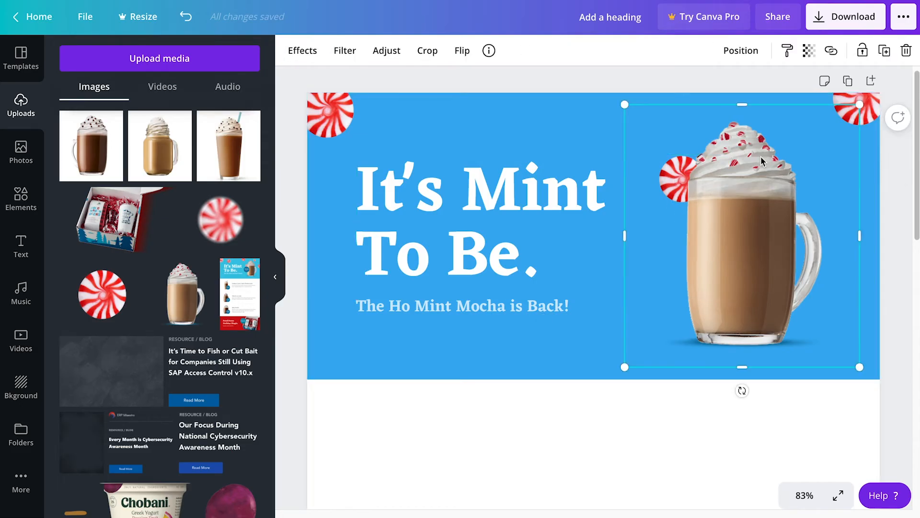
left_click_drag(762, 158, 756, 158)
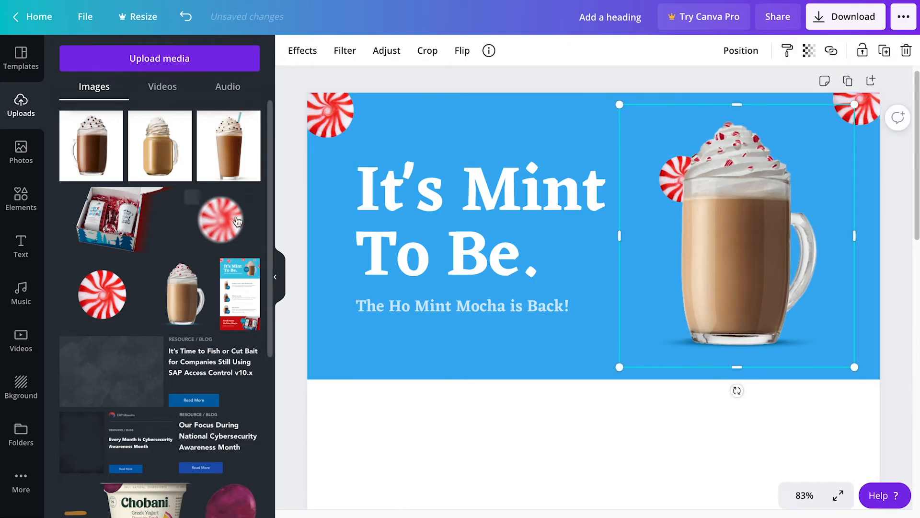
Step: Add two blurred peppermint candies, one cut off by the banner's top edge above the heading and a smaller one over the whipped cream's right side
left_click(221, 220)
left_click_drag(557, 490, 457, 102)
left_click_drag(655, 90, 468, 230)
left_click_drag(416, 307, 649, 285)
left_click(407, 337)
left_click_drag(689, 218, 659, 249)
left_click_drag(610, 354, 543, 288)
left_click_drag(619, 287, 777, 123)
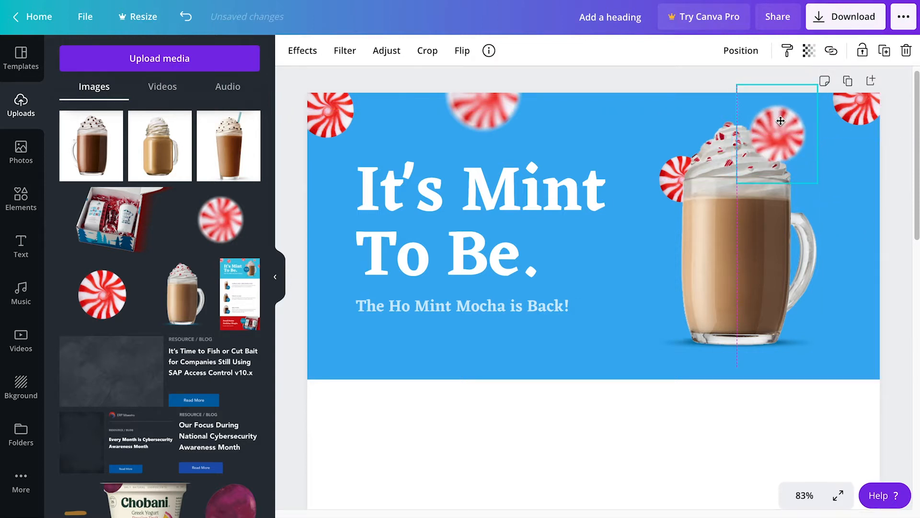
left_click(600, 365)
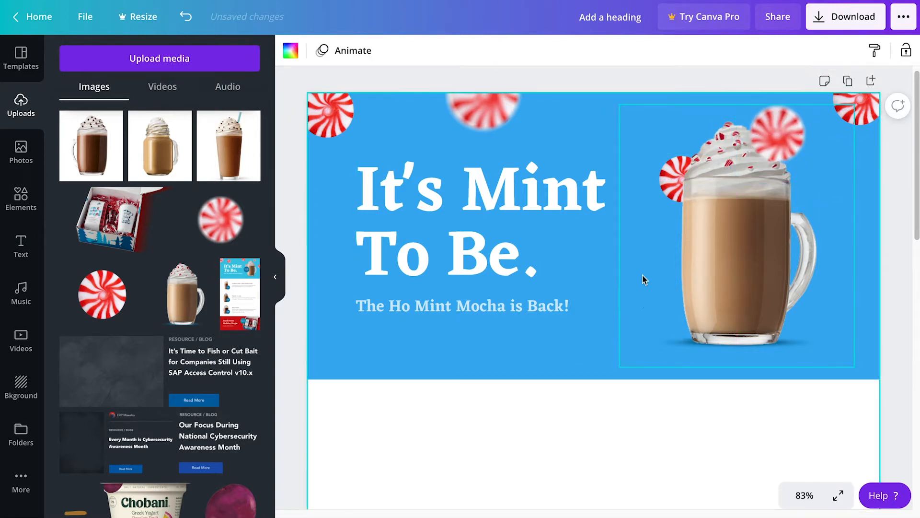
Step: Add a third blurred candy of about 168 x 140, rotate it, and place it at the end of the word "Mint"
left_click(507, 111)
left_click_drag(528, 138, 499, 343)
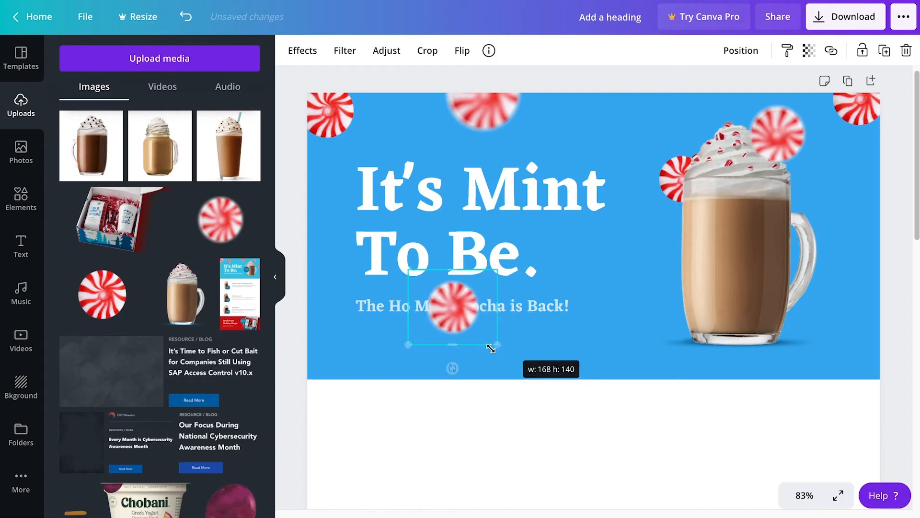
left_click_drag(452, 368, 606, 227)
left_click(498, 192)
Step: Send the blurred candy at the end of "Mint" backward behind the heading text
left_click(609, 221)
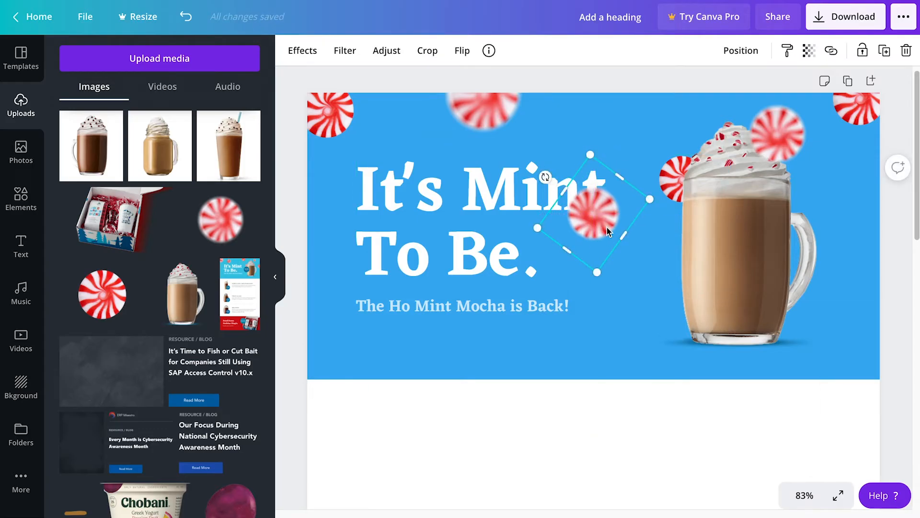
key("ctrl+bracketleft")
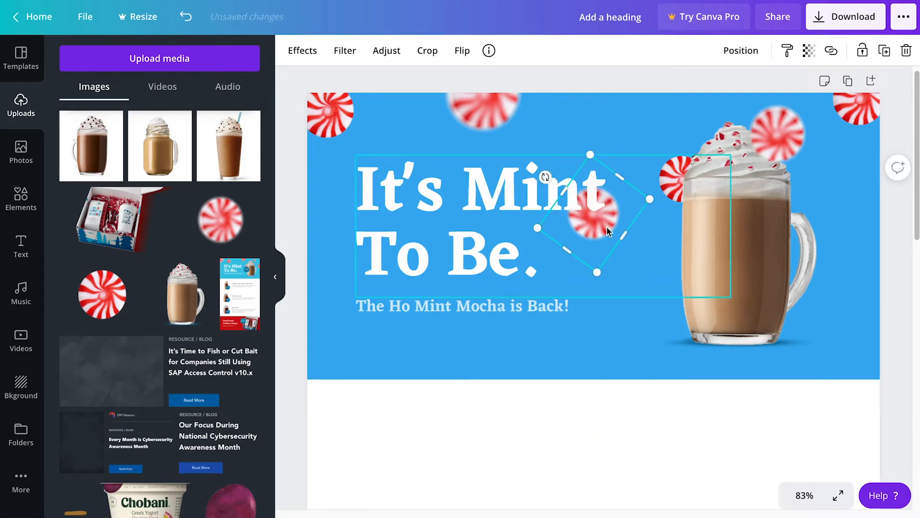
left_click(649, 434)
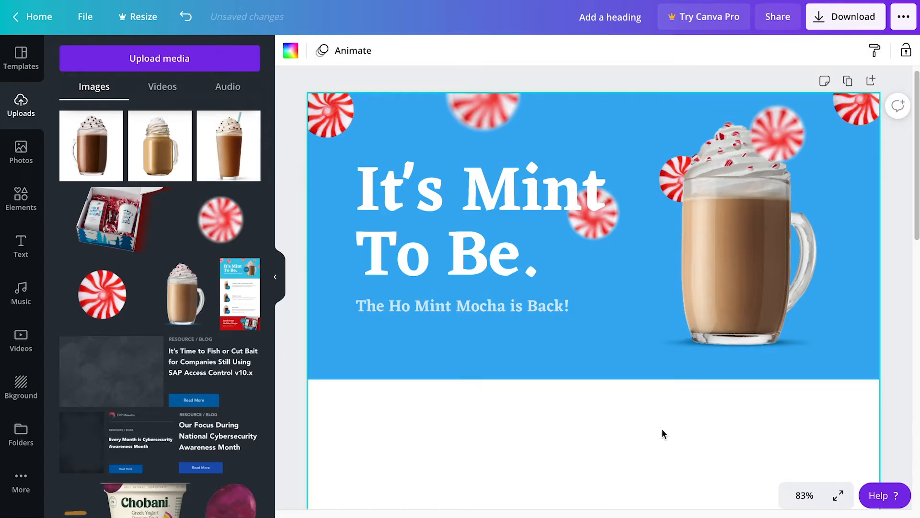
left_click(598, 228)
left_click(598, 228)
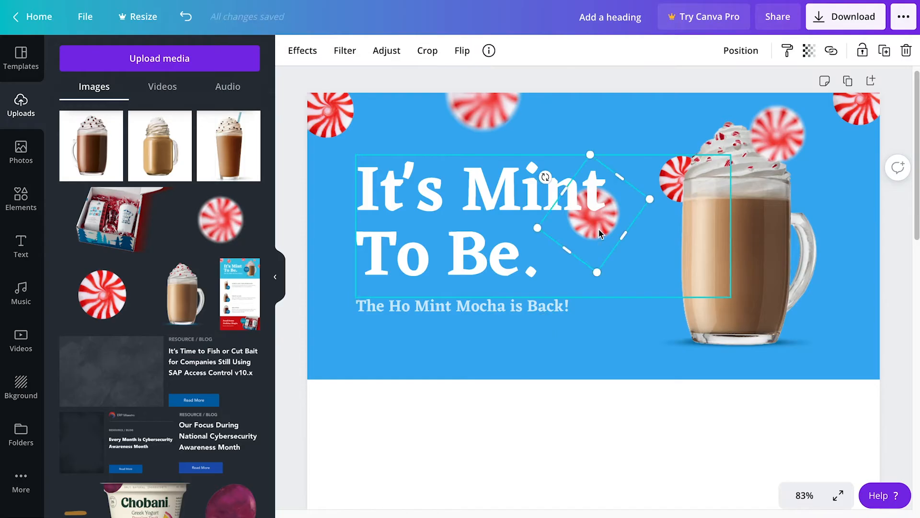
left_click_drag(596, 233, 597, 208)
key("ctrl+z")
left_click(634, 421)
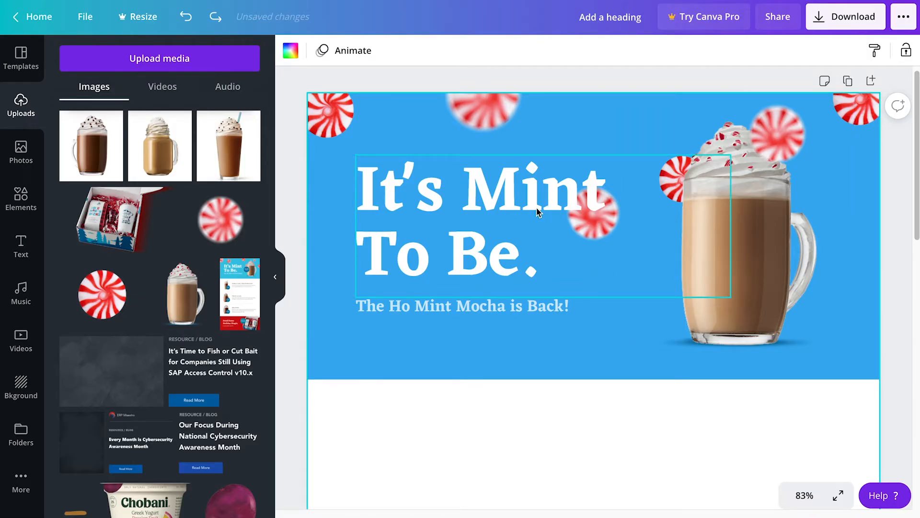
Step: Undo the backward ordering of the blurred candy on "Mint" and move it into the gap between the heading and the mug
left_click(186, 19)
left_click(187, 19)
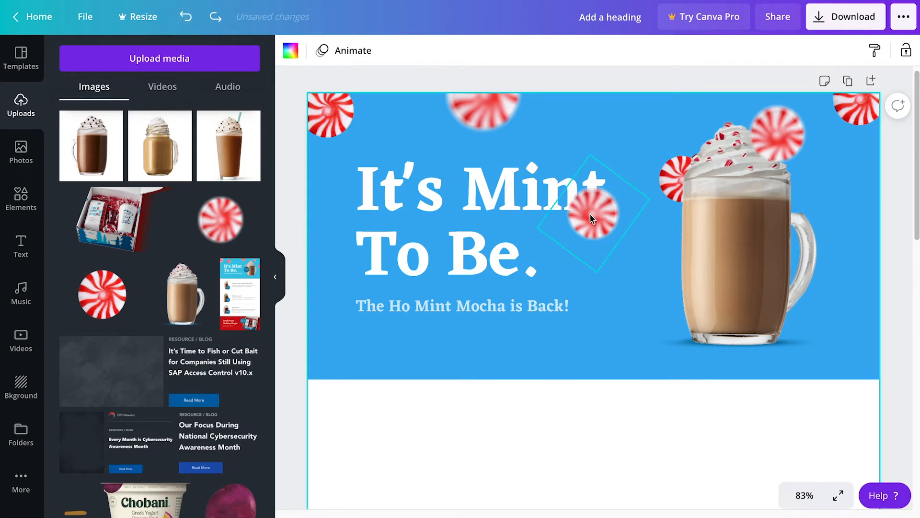
left_click(592, 215)
left_click_drag(603, 223, 636, 261)
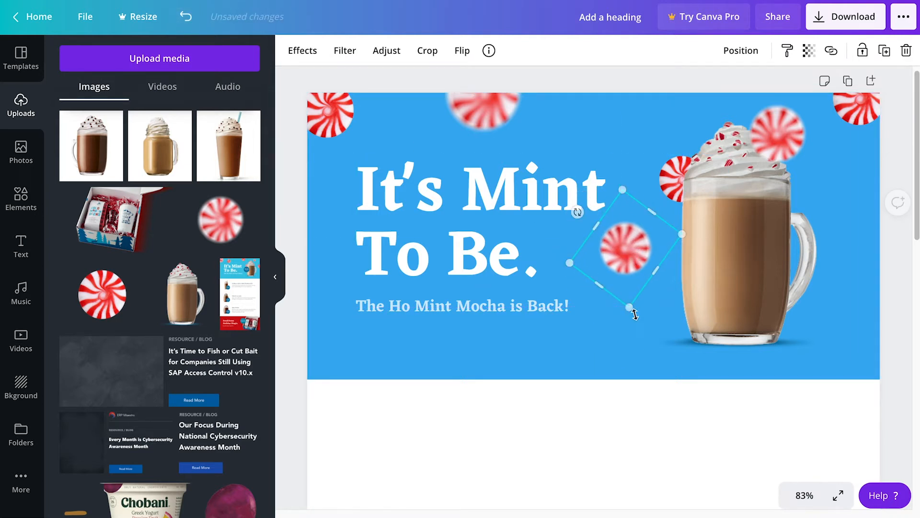
left_click(658, 376)
left_click(630, 247)
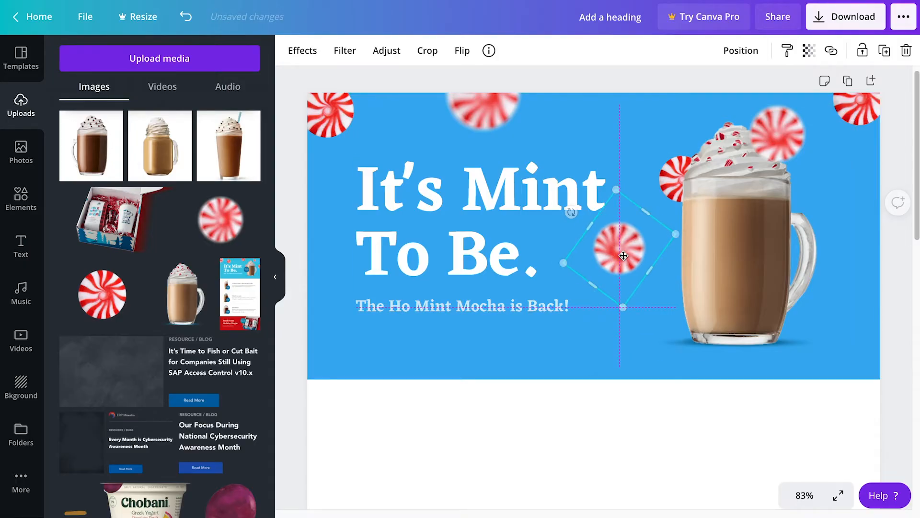
mouse_move(626, 248)
left_mouse_down()
mouse_move(606, 143)
mouse_move(614, 245)
mouse_move(319, 218)
mouse_move(318, 189)
mouse_move(330, 242)
mouse_move(494, 228)
mouse_move(643, 250)
mouse_move(616, 250)
left_mouse_up()
left_click(649, 410)
Step: Move the heading and the subheading together slightly left and down within the blue banner
left_click(511, 301)
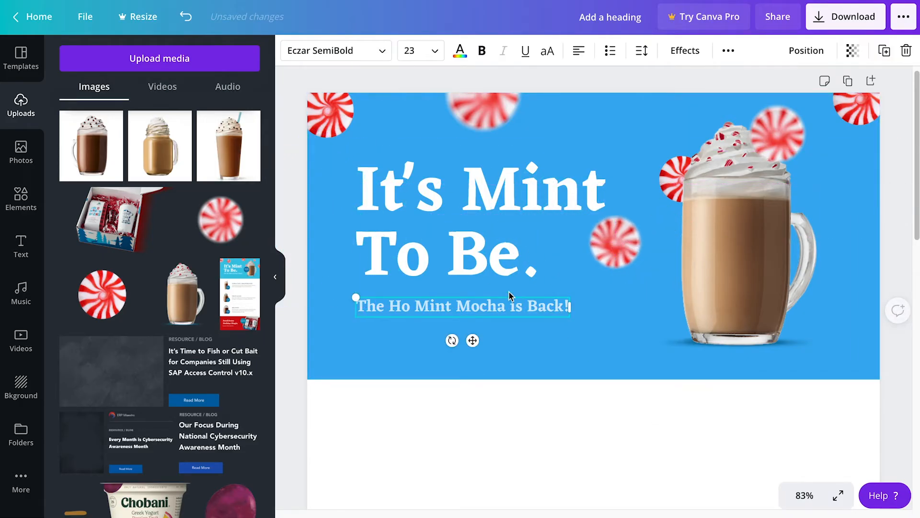
left_click(491, 212, "shift")
left_click_drag(491, 212, 482, 219)
left_click(600, 222, "shift")
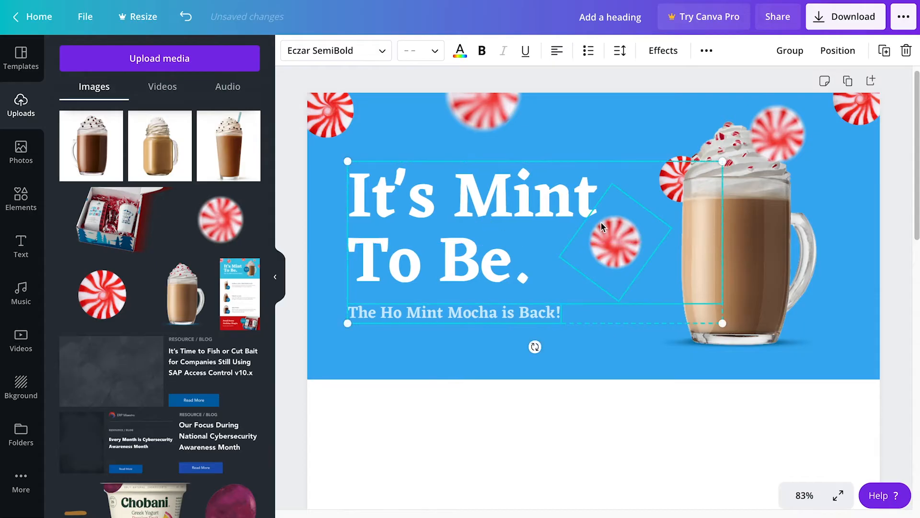
Step: Shift the blurred candy beside the heading a little right and nudge the mug image slightly right
left_click(620, 226)
left_click_drag(616, 235, 626, 236)
left_click(738, 407)
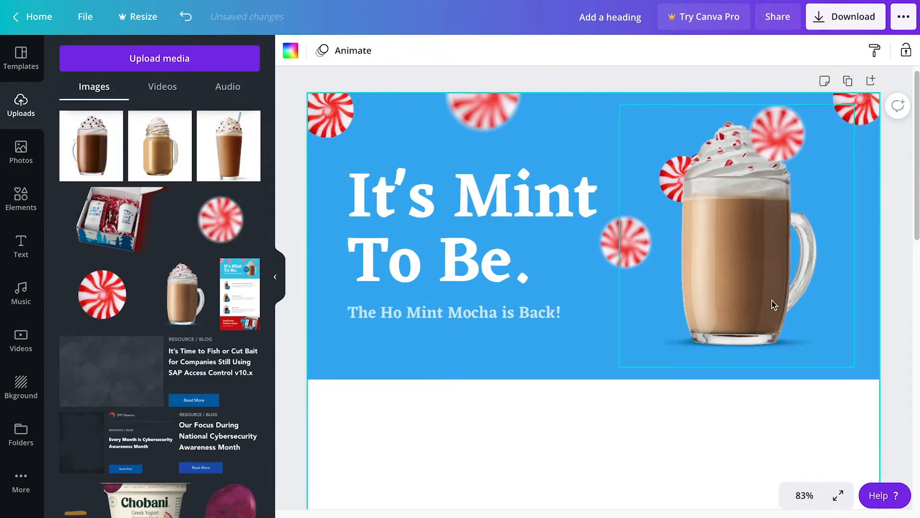
left_click_drag(747, 261, 752, 261)
left_click(719, 417)
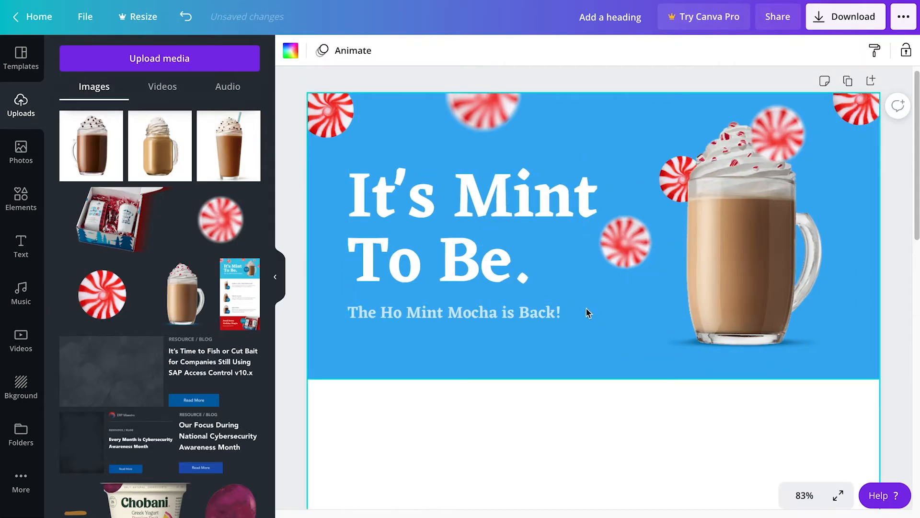
Step: Add the uploaded jar mug, hot chocolate mug and straw cup images to the white area below the banner
scroll(586, 312, "down", 5, "ctrl")
scroll(586, 313, "up", 3, "ctrl")
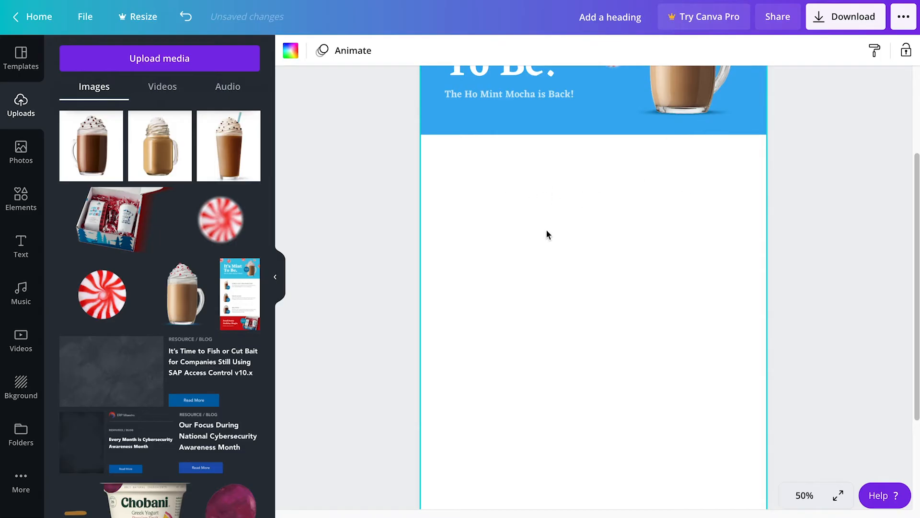
scroll(545, 278, "up", 3)
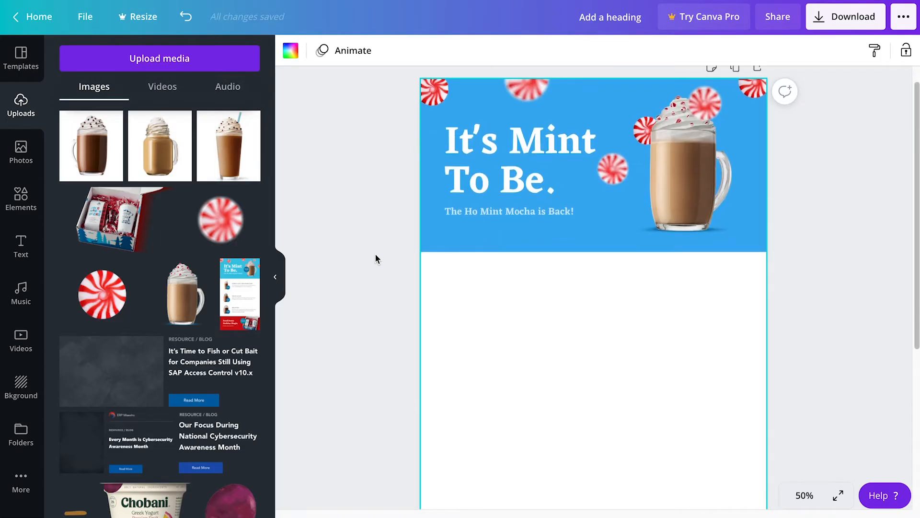
scroll(376, 259, "down", 1)
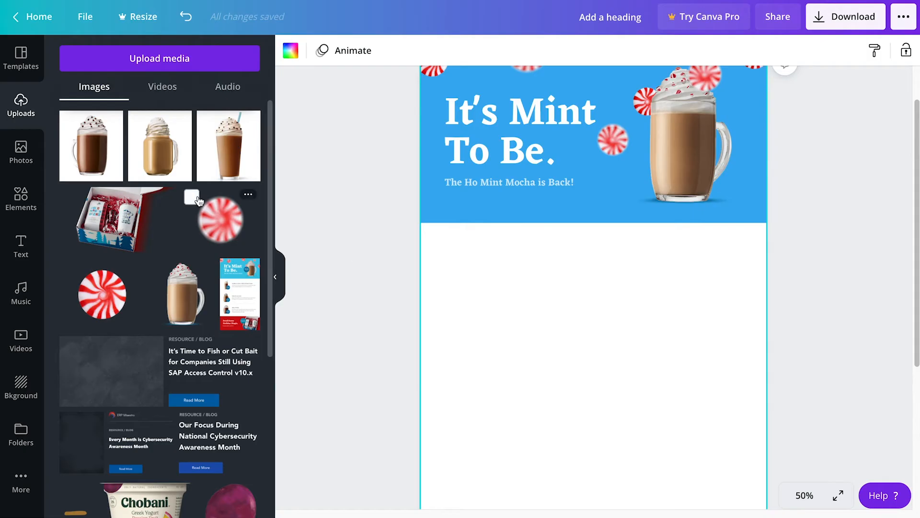
left_click(161, 172)
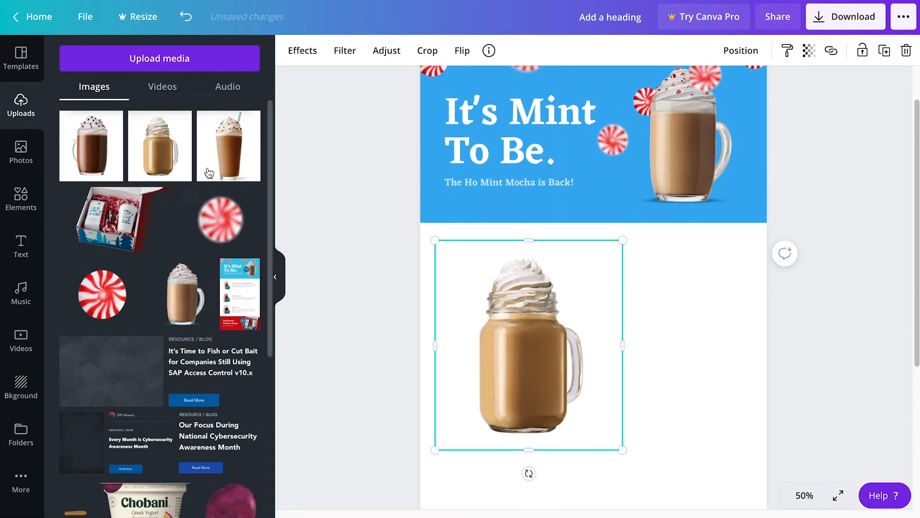
left_click_drag(91, 144, 744, 271)
left_click(238, 132)
scroll(575, 326, "down", 2)
left_click_drag(617, 284, 663, 372)
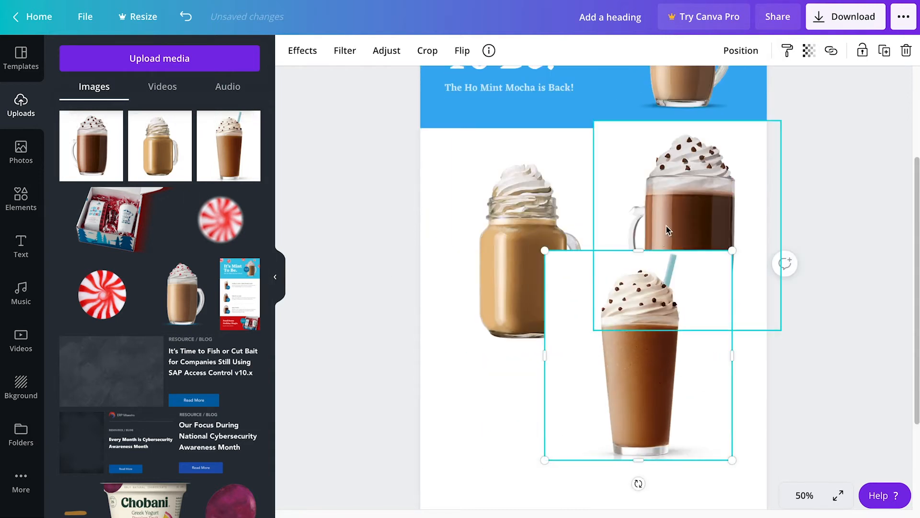
Step: Scale the three drink images down together to less than half their size and move them up as a set
left_click(659, 228, "shift")
left_click(551, 213, "shift")
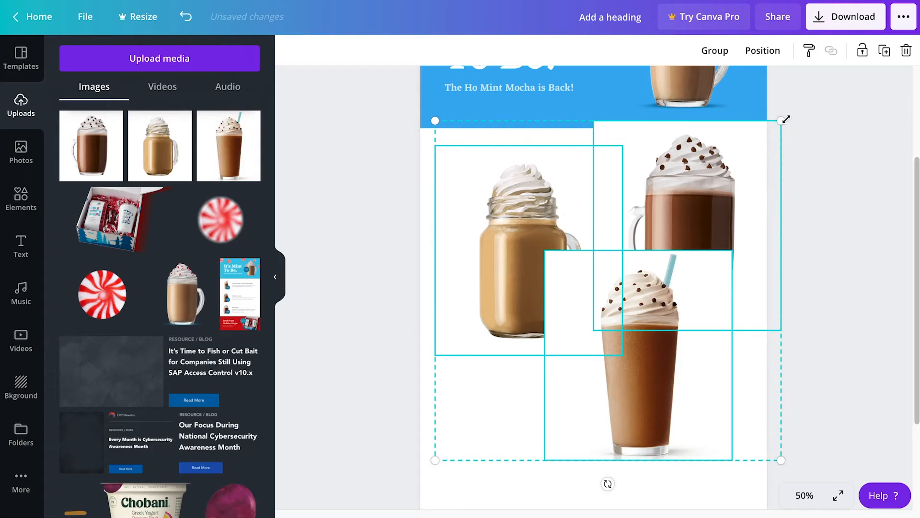
left_click_drag(786, 119, 588, 310)
left_click_drag(542, 329, 561, 212)
left_click(543, 164)
Step: Stack the jar mug above the straw cup along the page's left side and set the hot chocolate mug aside on the right
left_click_drag(549, 285, 507, 392)
left_click_drag(593, 258, 683, 276)
left_click(496, 263)
left_click_drag(496, 264, 474, 225)
left_click_drag(519, 381, 487, 309)
Step: Move the jar mug slightly up and place the hot chocolate mug beneath the straw cup in the left column
scroll(474, 201, "up", 3)
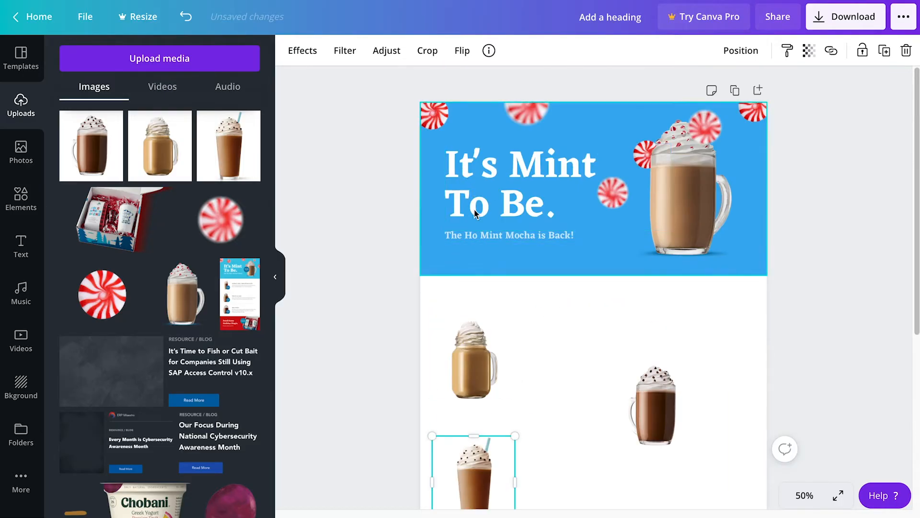
scroll(476, 205, "down", 5)
scroll(485, 234, "up", 5)
scroll(544, 199, "down", 5)
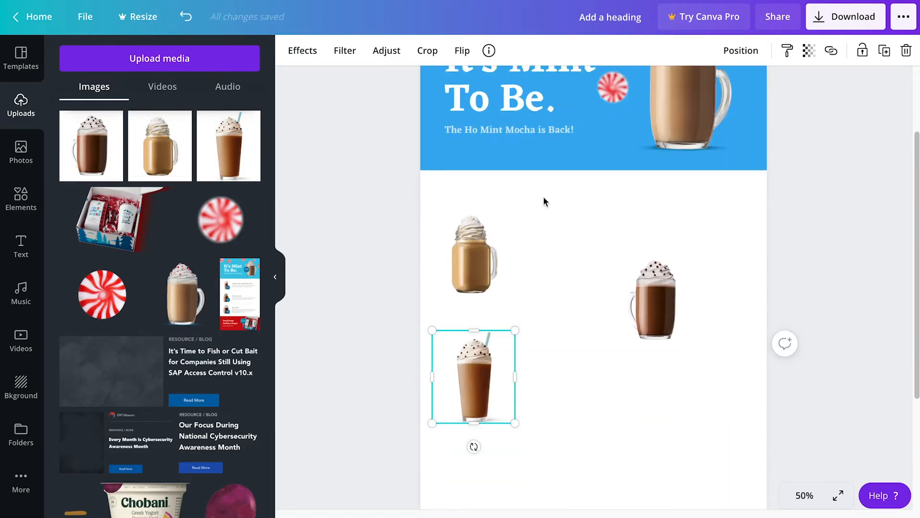
scroll(514, 162, "up", 2)
left_click_drag(498, 177, 499, 159)
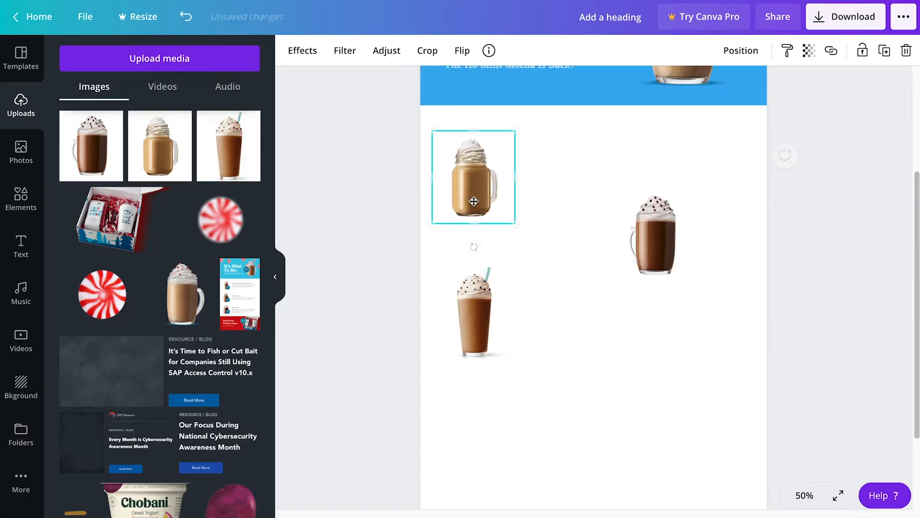
left_click(479, 288)
scroll(561, 295, "down", 2)
left_click_drag(647, 153, 466, 347)
Step: Add a square shape, place it in the page's bottom-left corner, and lower its top edge to reduce its height
scroll(651, 311, "up", 5)
scroll(652, 315, "down", 5)
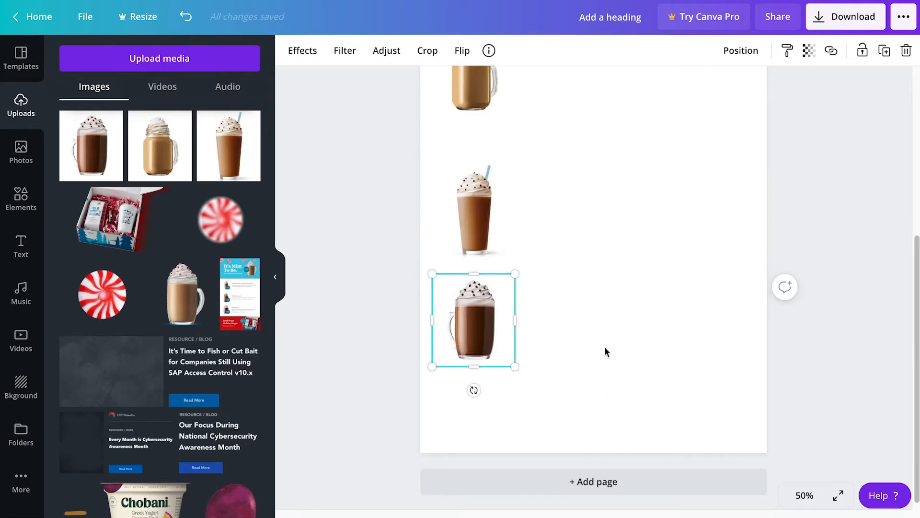
scroll(413, 312, "up", 2)
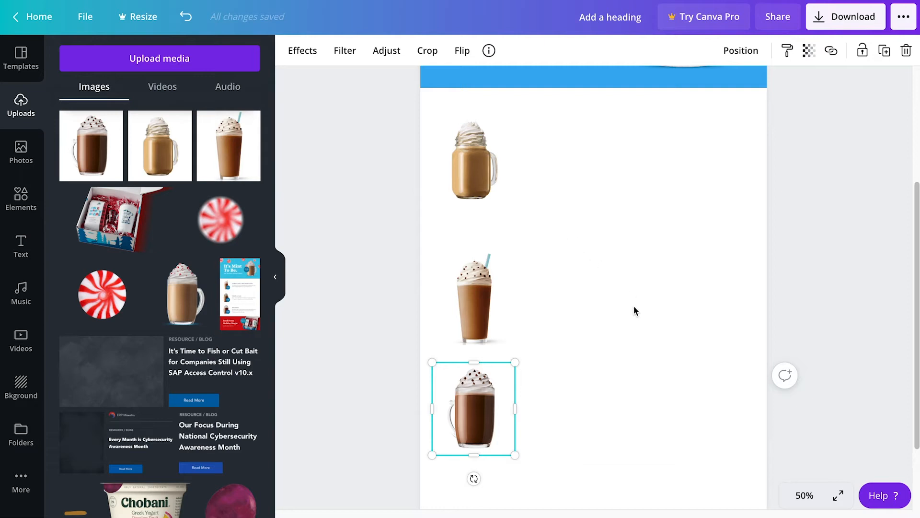
left_click(21, 199)
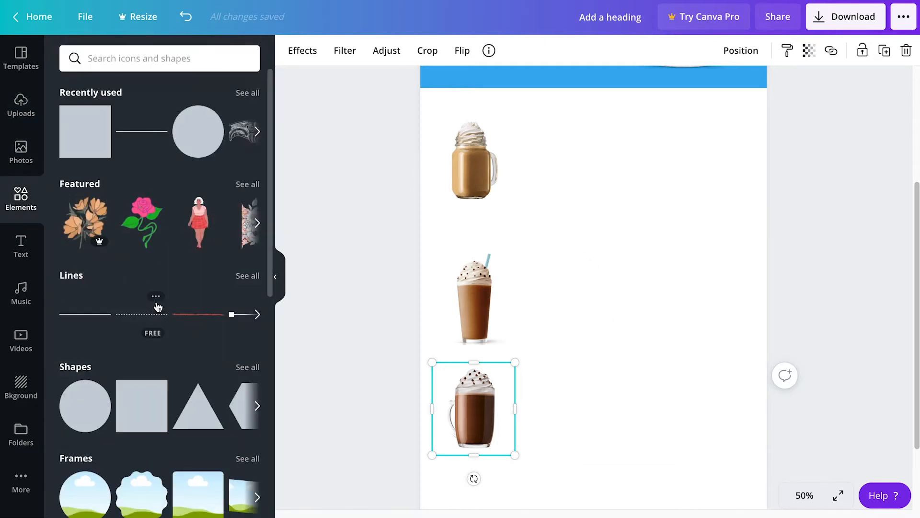
left_click(85, 139)
scroll(419, 216, "down", 3)
left_click_drag(577, 166, 505, 359)
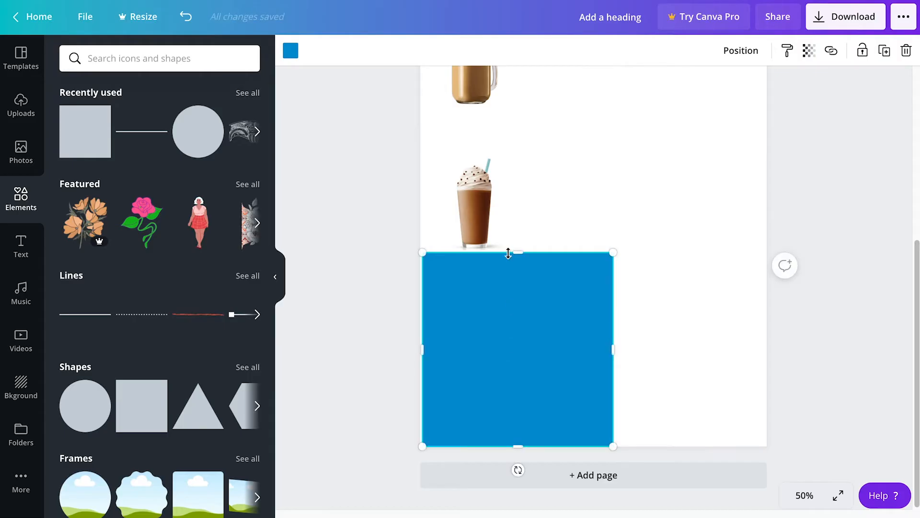
left_click_drag(499, 286, 493, 281)
left_click_drag(508, 252, 507, 339)
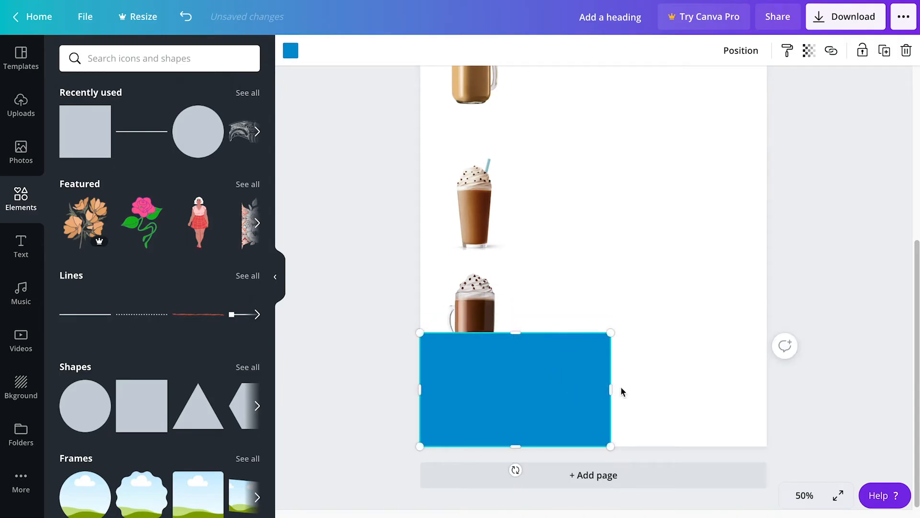
Step: Stretch the rectangle at the page bottom to the full page width and set its height to about 368
left_click_drag(615, 389, 785, 363)
left_click(785, 364)
left_click(654, 345)
left_click_drag(597, 335, 598, 328)
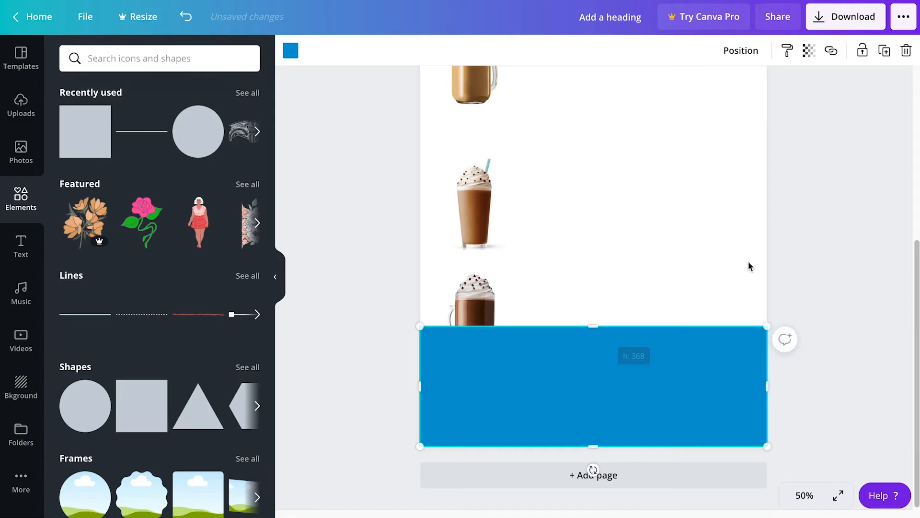
left_click(749, 262)
Step: Recolor the rectangle at the page bottom with the bright red from the peppermint candy's photo colors
scroll(749, 262, "up", 2)
scroll(749, 261, "down", 1)
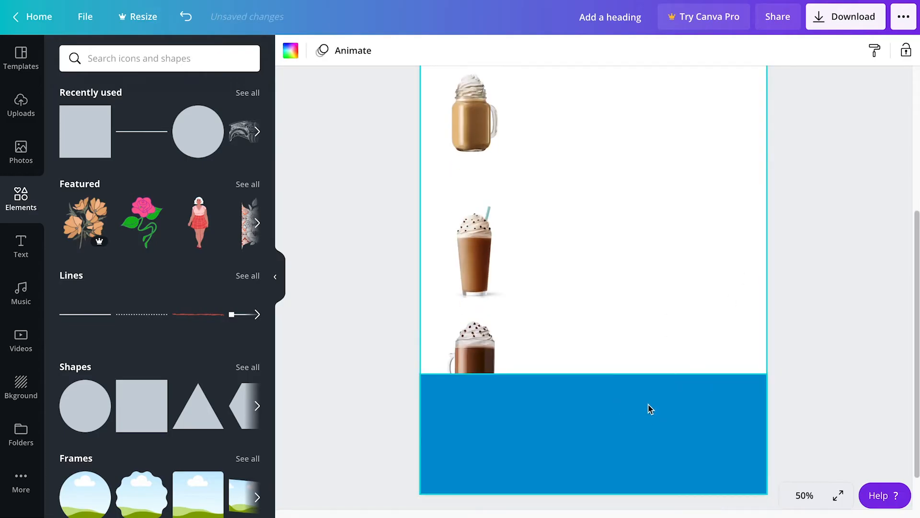
left_click(634, 435)
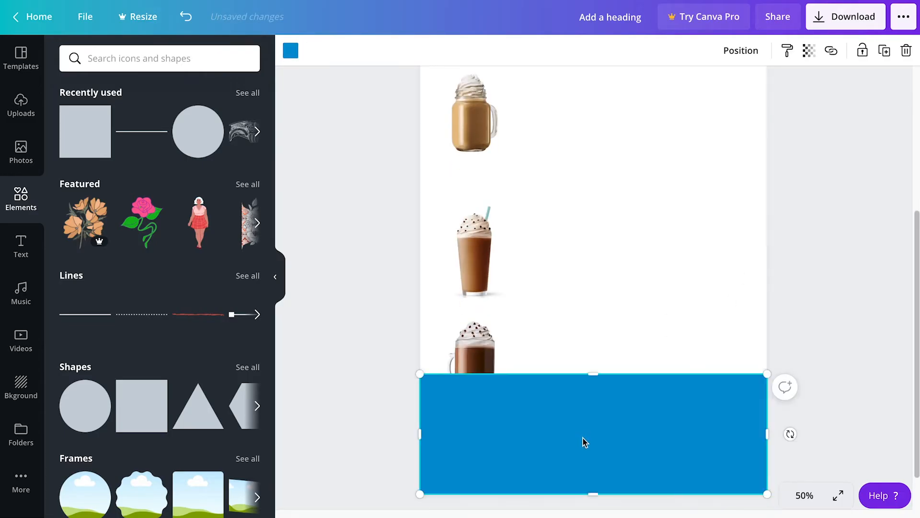
left_click(289, 51)
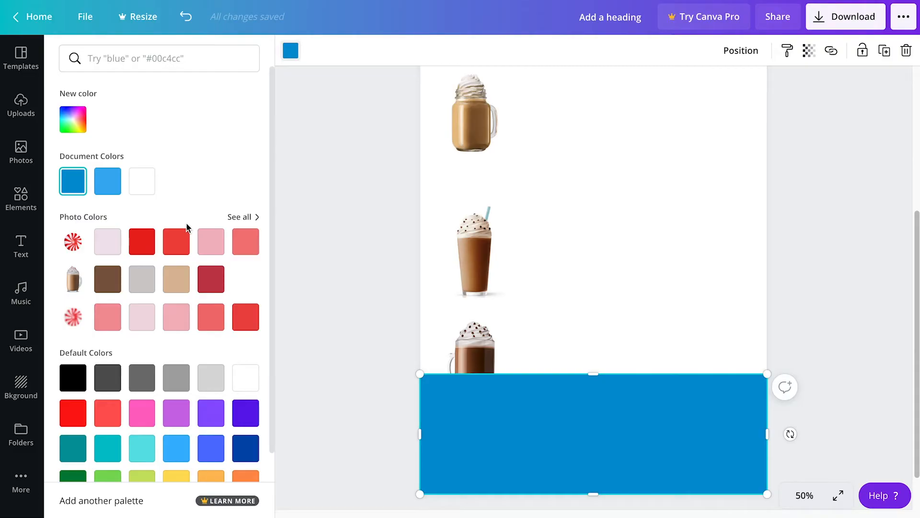
left_click(142, 242)
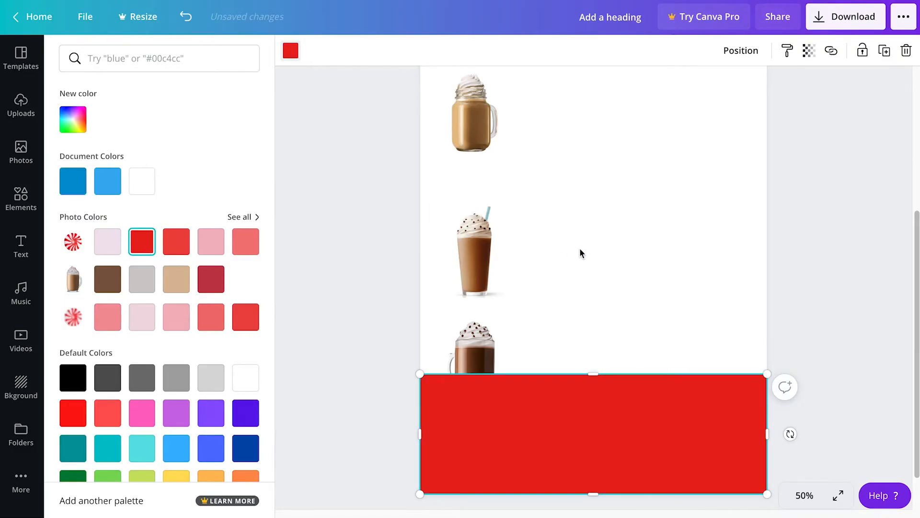
key("Escape")
Step: Move the three drink images up together, closer to the blue banner
scroll(639, 256, "up", 2)
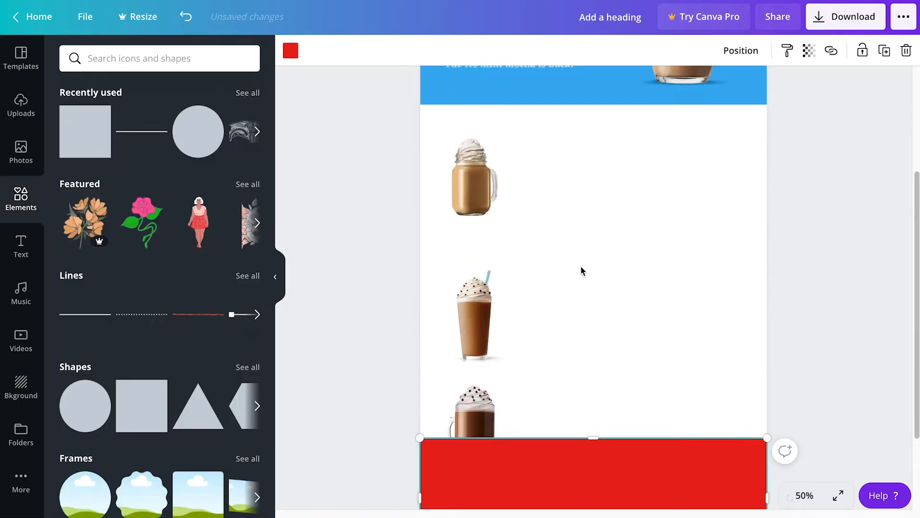
left_click(499, 382)
left_click(475, 307, "shift")
left_click(463, 212, "shift")
left_click_drag(463, 290, 461, 267)
key("Escape")
Step: Raise the straw cup and hot chocolate mug clear of the red banner, and lower the jar and hot chocolate mugs slightly together
left_click(485, 362)
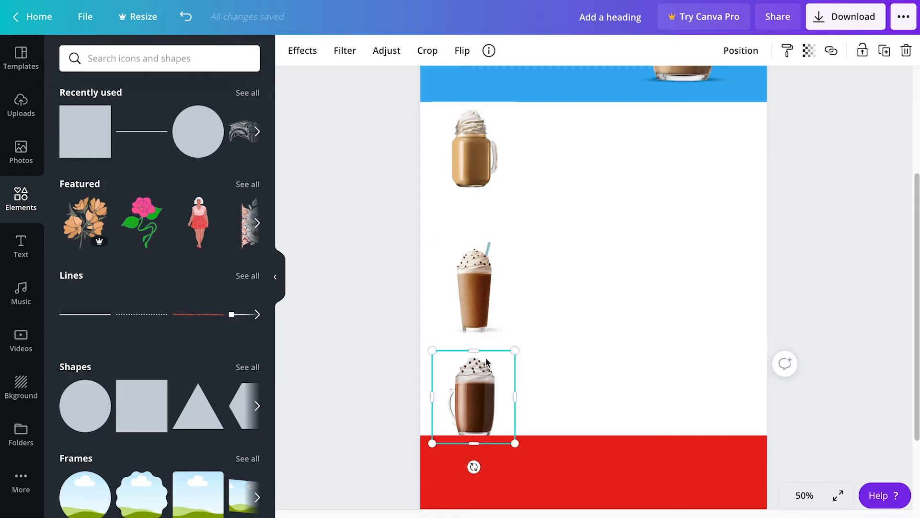
left_click_drag(485, 362, 485, 352)
left_click_drag(481, 302, 483, 283)
left_click_drag(484, 372, 484, 362)
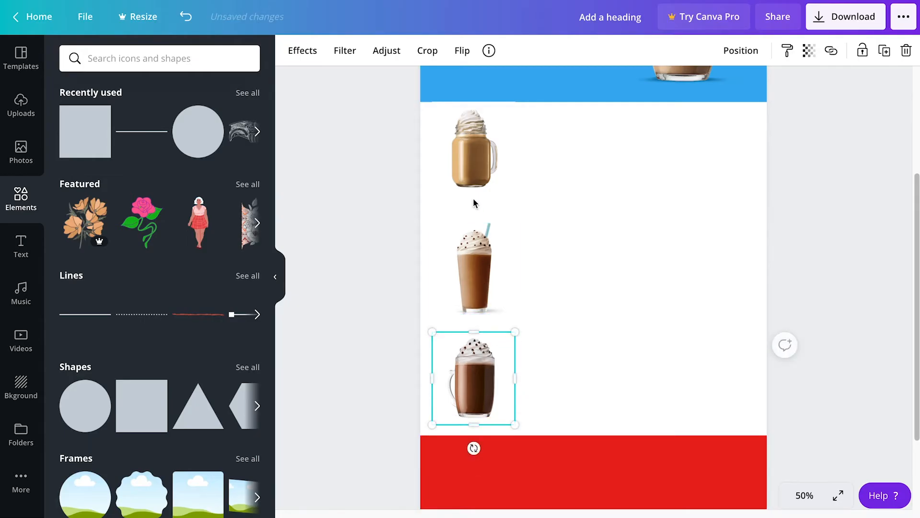
left_click(475, 188, "shift")
left_click_drag(475, 192, 478, 196)
left_click(529, 302)
Step: Scale the three drink images down slightly together, keeping them in the left column between the two banners
left_click(475, 383)
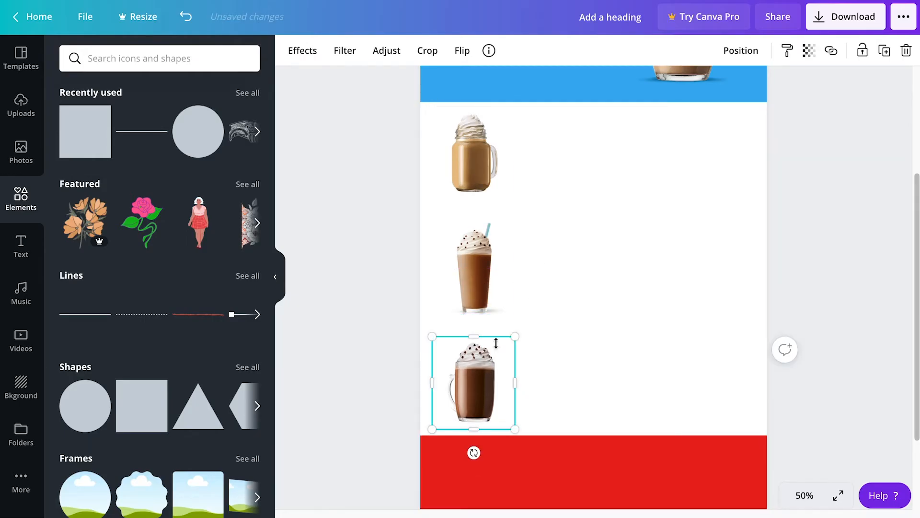
left_click(462, 268, "shift")
left_click(452, 174, "shift")
left_click_drag(521, 108, 501, 139)
left_click(568, 182)
Step: Reposition the jar mug, straw cup and hot chocolate mug upward one by one to even out their vertical spacing
scroll(545, 250, "up", 2)
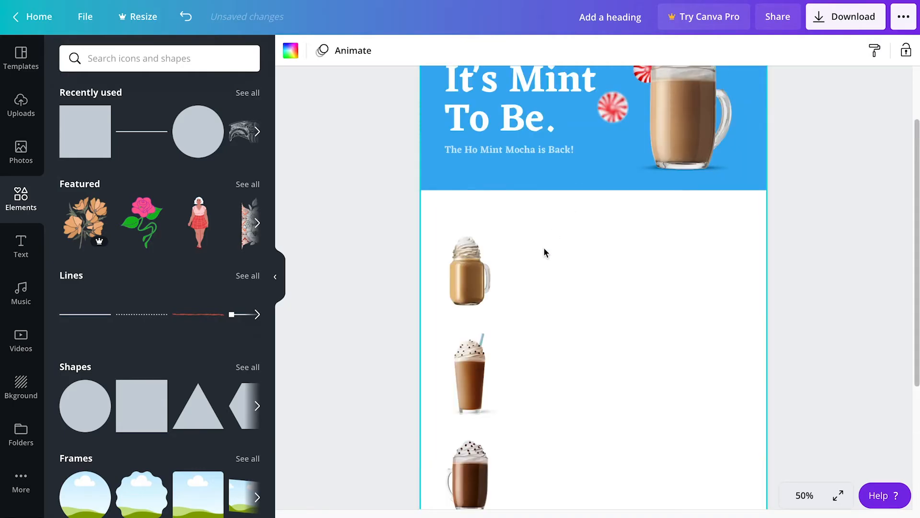
left_click(475, 278)
scroll(585, 254, "up", 3)
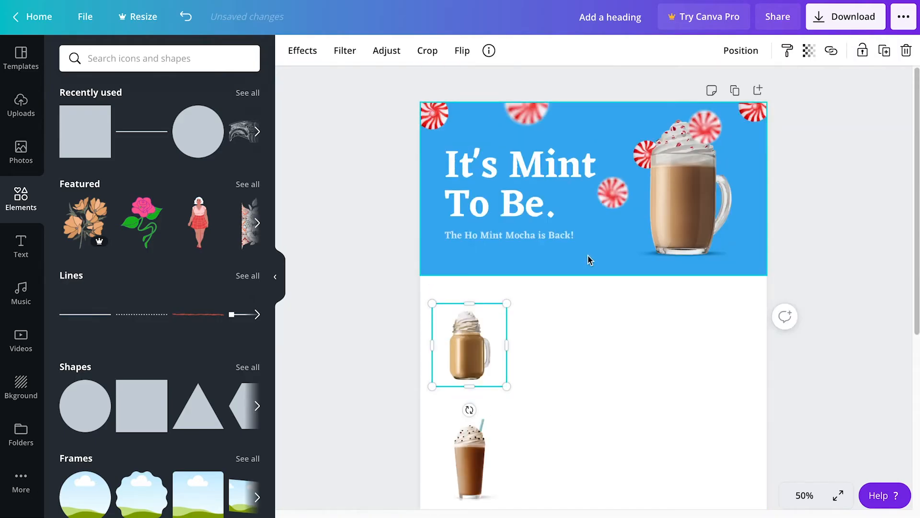
scroll(584, 254, "down", 4)
left_click(500, 272)
left_click_drag(500, 273, 485, 259)
left_click(480, 365)
left_click_drag(481, 365, 482, 300)
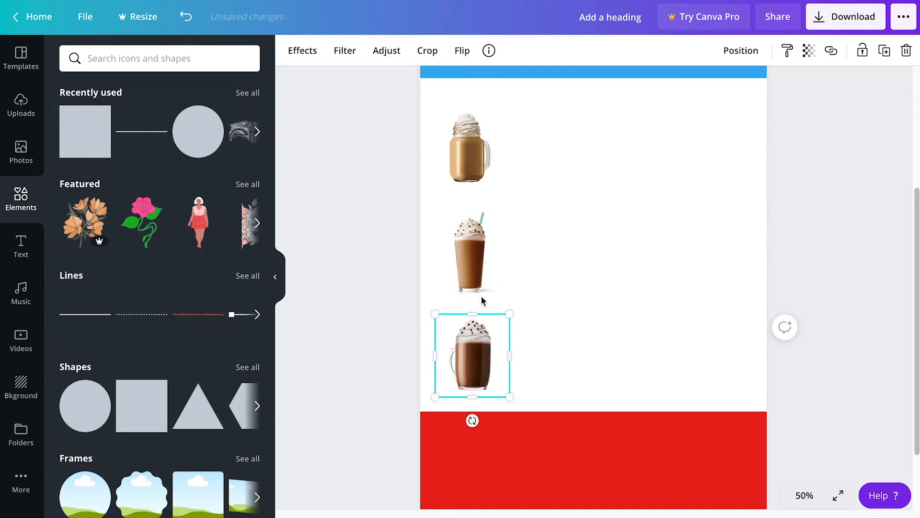
Step: Nudge the straw cup up slightly, and move the three drink images up a little together
left_click(469, 273)
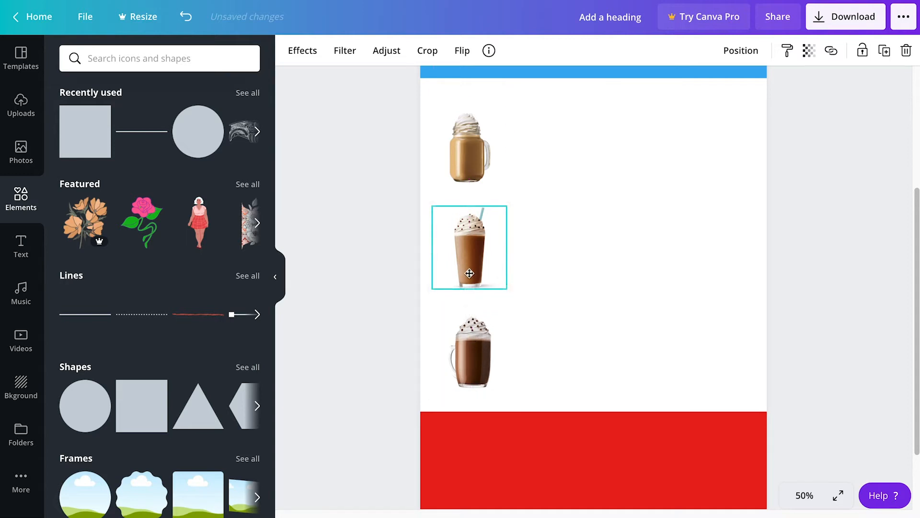
left_click(549, 257)
scroll(549, 257, "up", 1)
left_click(476, 355)
left_click(473, 283, "shift")
left_click(468, 199, "shift")
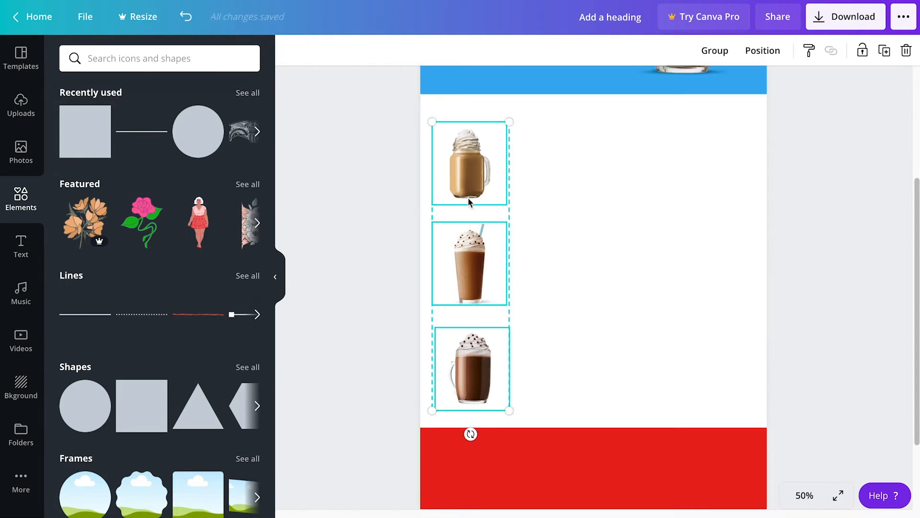
left_click_drag(468, 197, 467, 192)
left_click(543, 192)
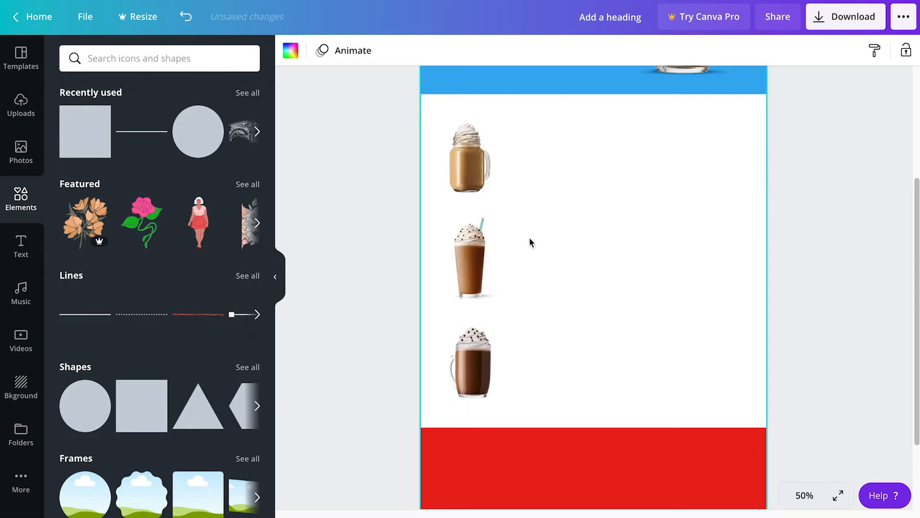
left_click(831, 247)
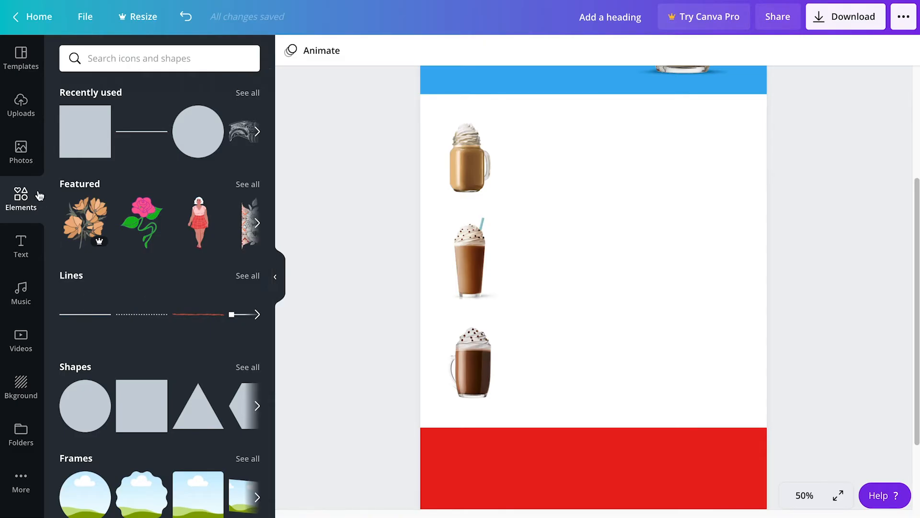
Step: Add a line, scale it down to a thin stroke about 201 x 22 px, and place it between the jar mug and straw cup
left_click(77, 314)
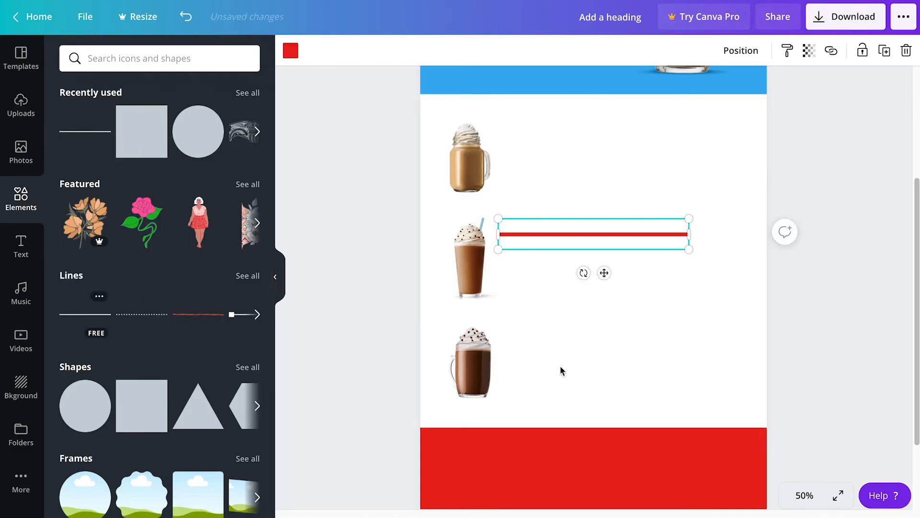
left_click_drag(568, 236, 527, 212)
left_click_drag(641, 208, 733, 208)
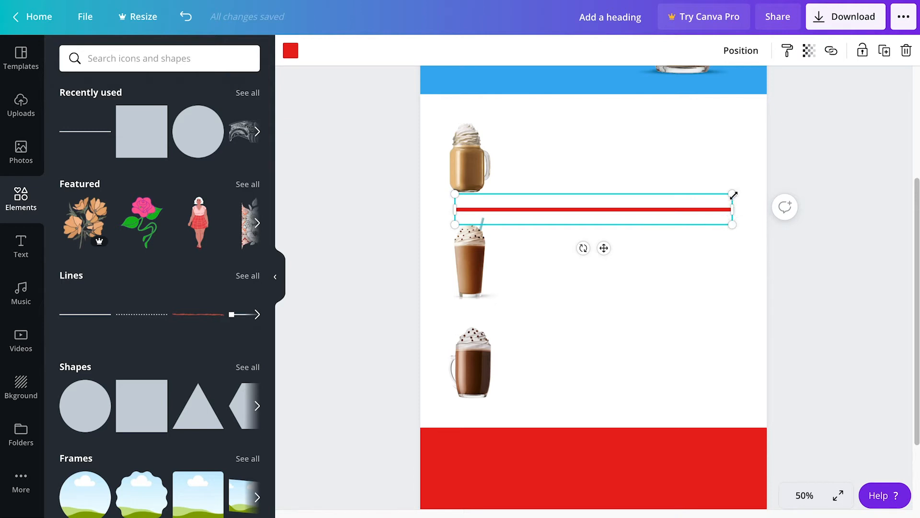
left_click_drag(733, 195, 781, 162)
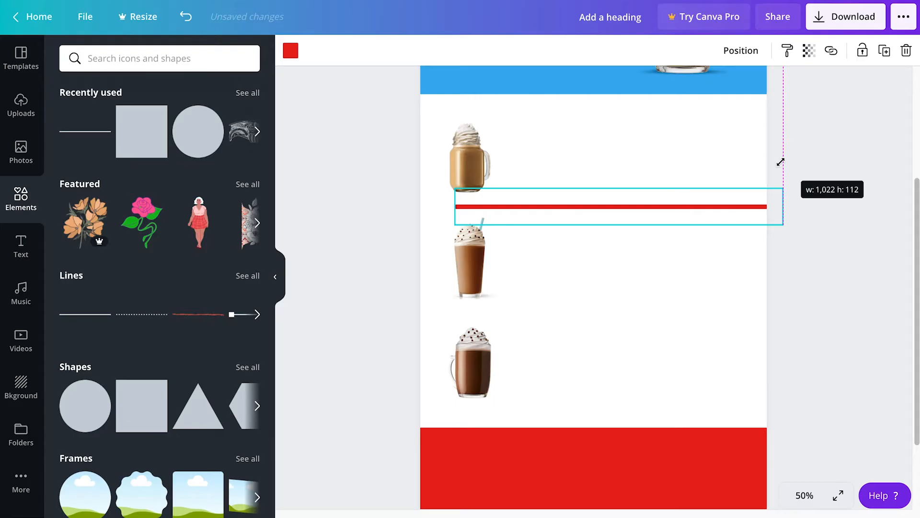
left_click_drag(780, 162, 524, 259)
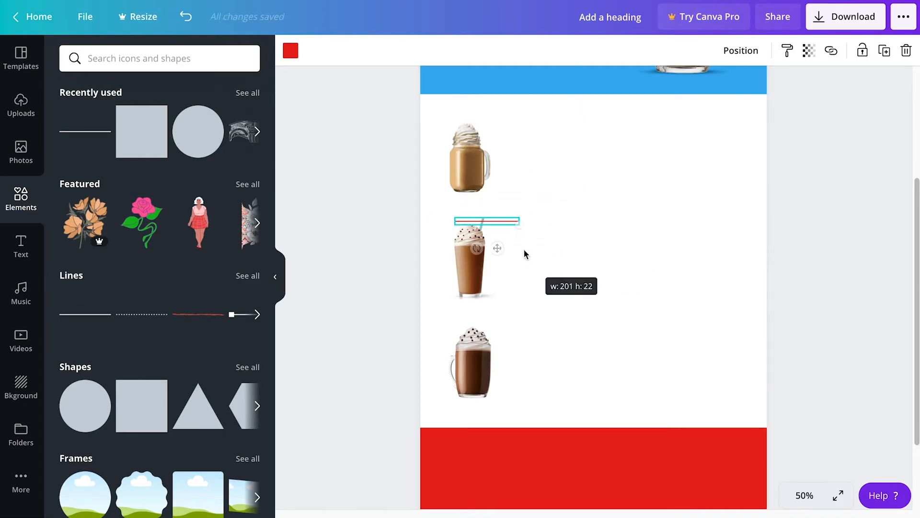
left_click_drag(507, 224, 509, 206)
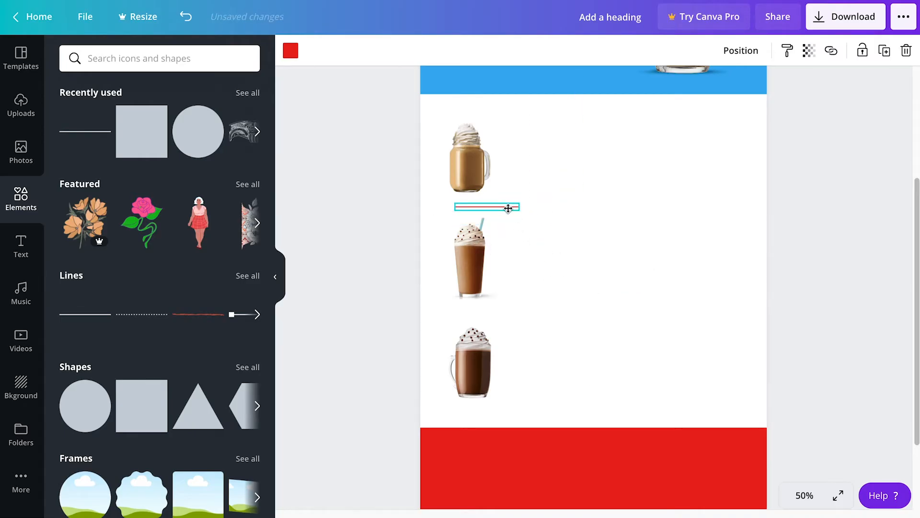
left_click(565, 231)
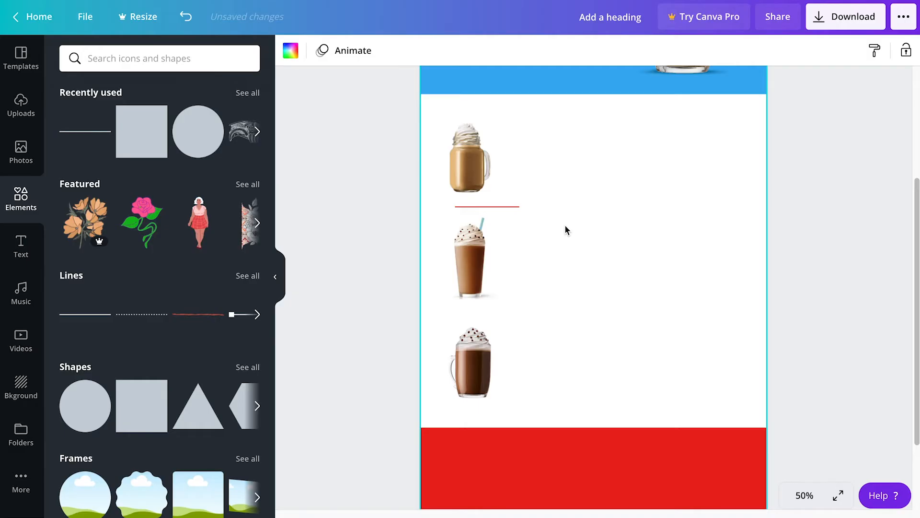
Step: Lengthen the thin red line horizontally across the white area, leaving similar margins on both sides of the page
scroll(564, 224, "up", 5)
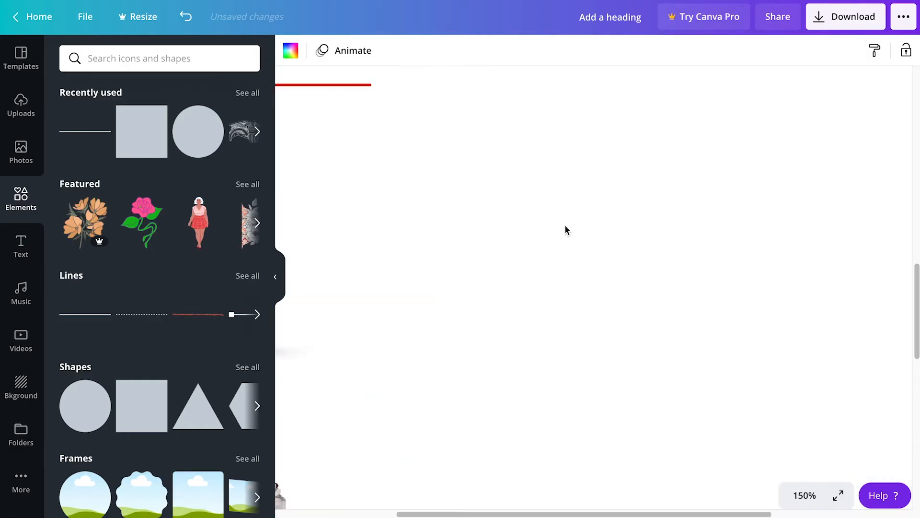
scroll(515, 206, "up", 5)
scroll(511, 209, "down", 1)
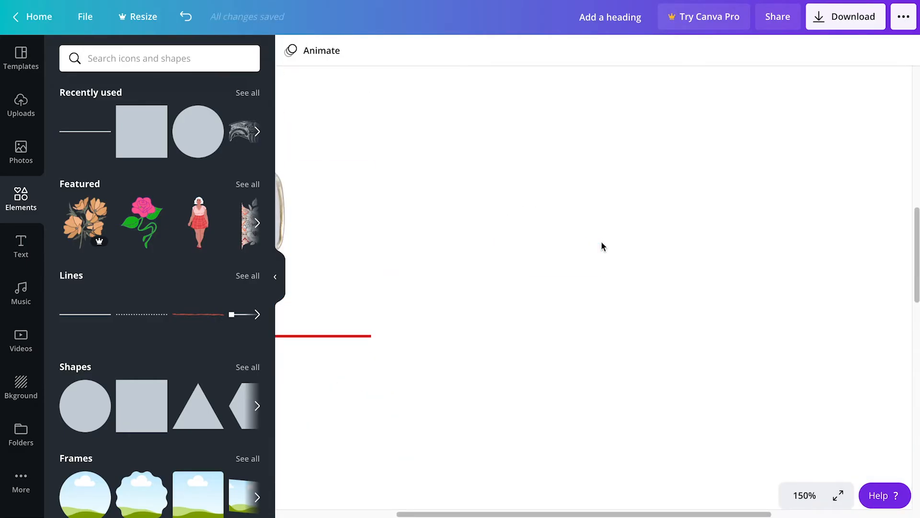
left_click_drag(572, 514, 421, 495)
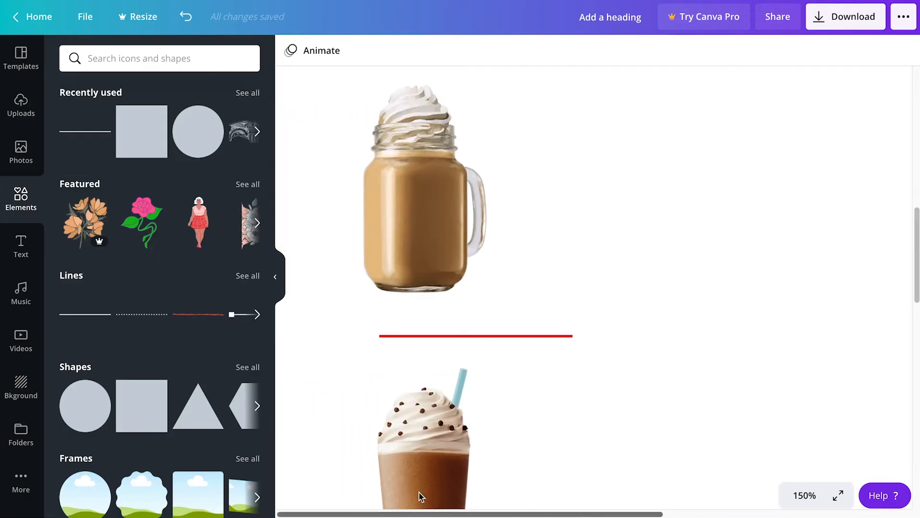
left_click(526, 334)
left_click_drag(567, 335, 882, 335)
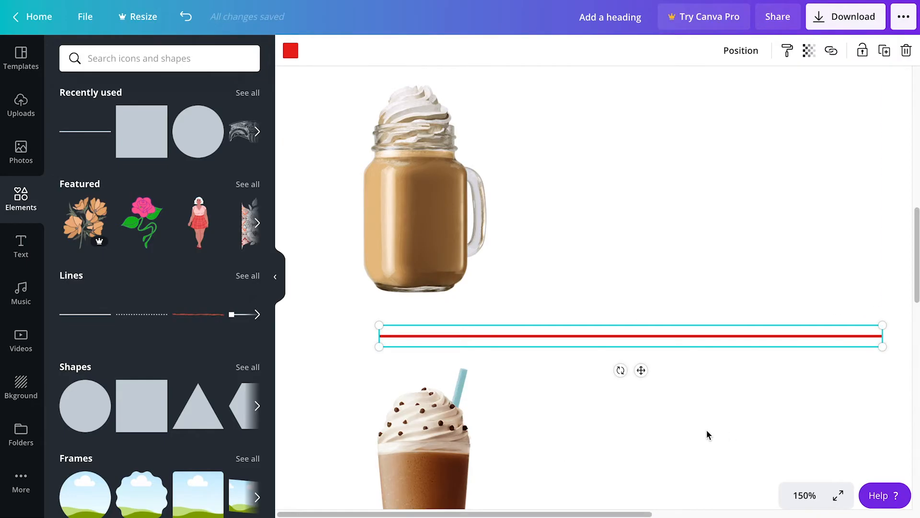
key("ctrl+minus")
key("ctrl+minus")
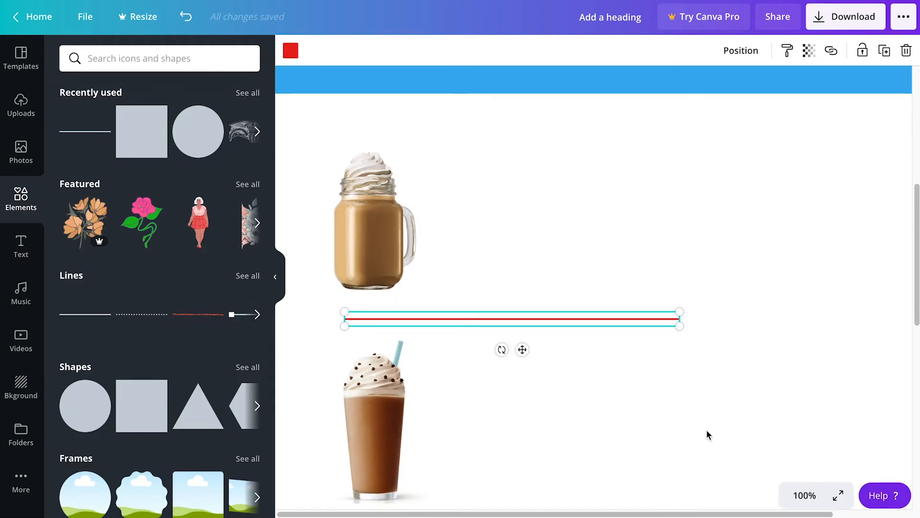
left_click_drag(685, 315, 860, 317)
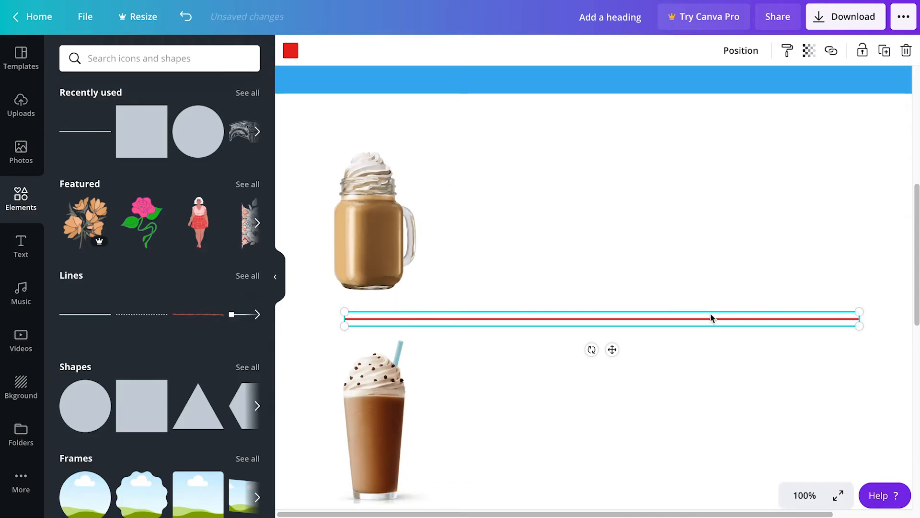
key("ctrl+minus")
left_click_drag(790, 309, 825, 301)
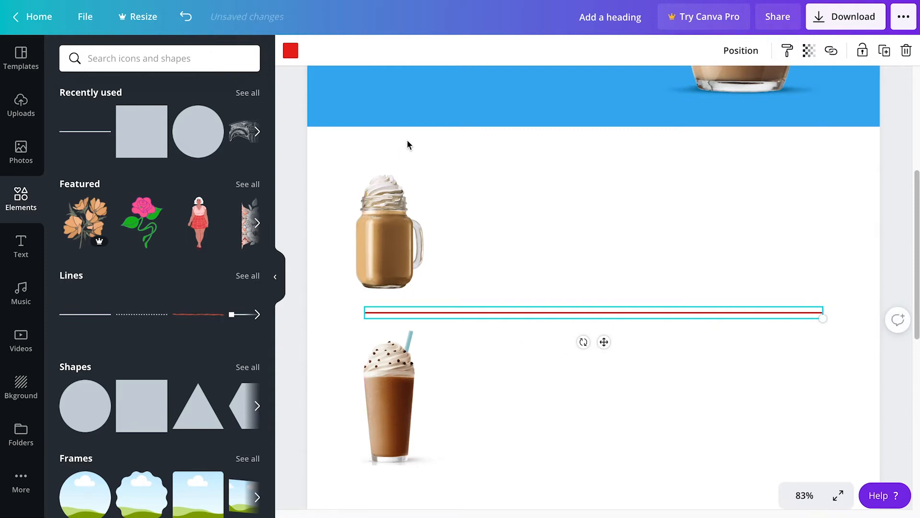
Step: Change the divider line's color from red to light gray
left_click(293, 56)
left_click(210, 377)
left_click(632, 247)
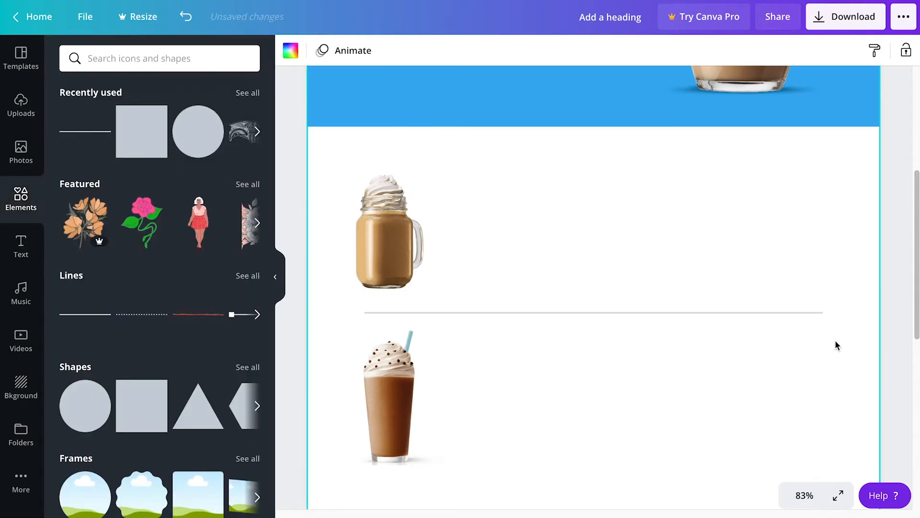
Step: Set the gray divider line's transparency to 45
left_click(777, 312)
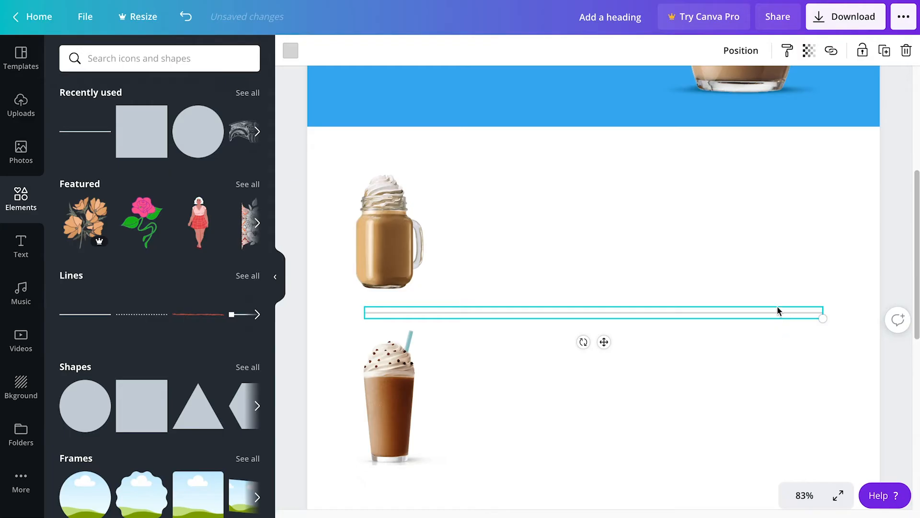
left_click(809, 51)
left_click(795, 86)
type("45")
key("Return")
left_click(801, 229)
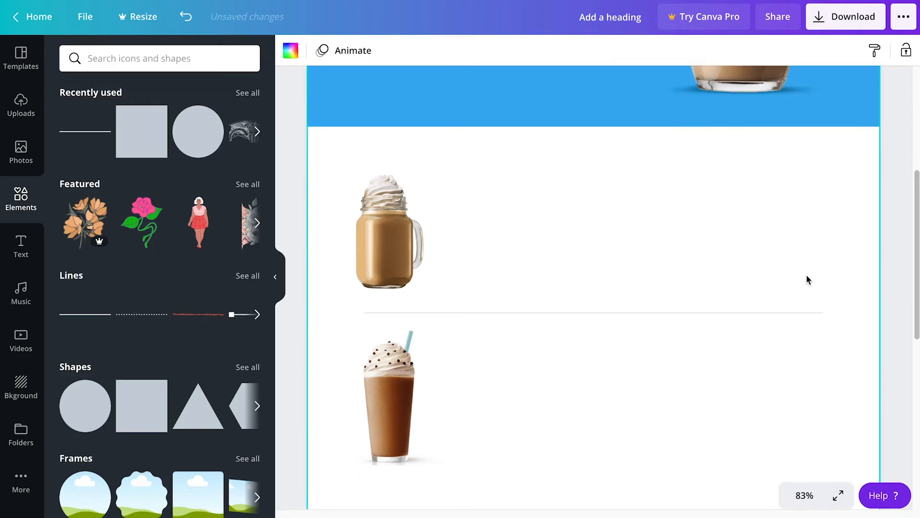
Step: Set the gray divider line's transparency to 50
left_click(791, 312)
left_click(809, 51)
left_click(796, 82)
type("50")
left_click(688, 213)
Step: Shift the jar mug slightly right and up, and raise the divider line a little to even the spacing
left_click_drag(410, 215, 413, 218)
scroll(394, 300, "down", 3)
scroll(455, 287, "up", 2)
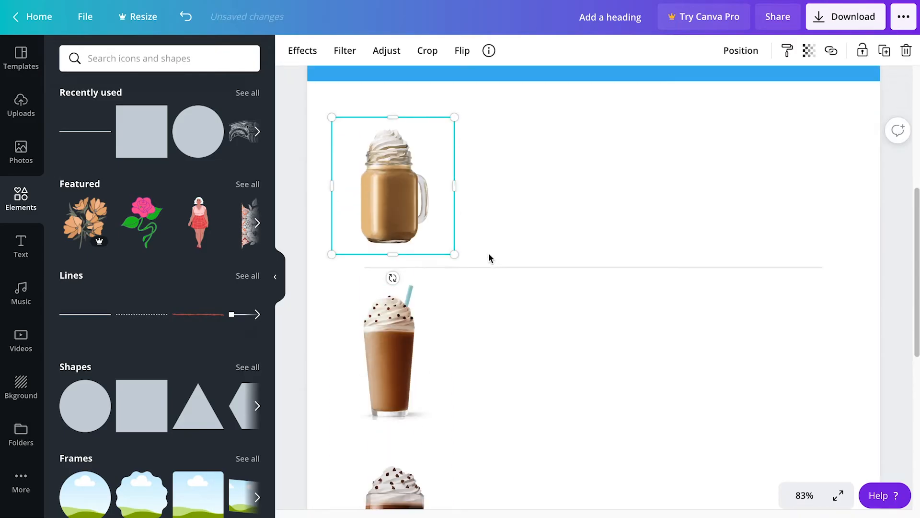
left_click(511, 160)
scroll(510, 160, "up", 1)
left_click_drag(403, 222, 403, 207)
left_click(496, 301)
left_click(497, 290)
left_click_drag(498, 289, 499, 284)
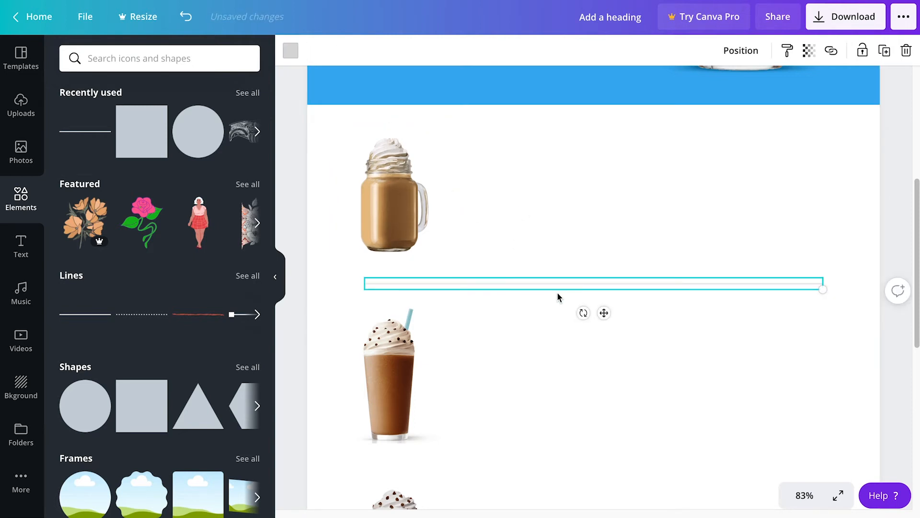
Step: Duplicate the divider line and place the copy between the straw cup and hot chocolate mug, aligned with the first line
key("ctrl+d")
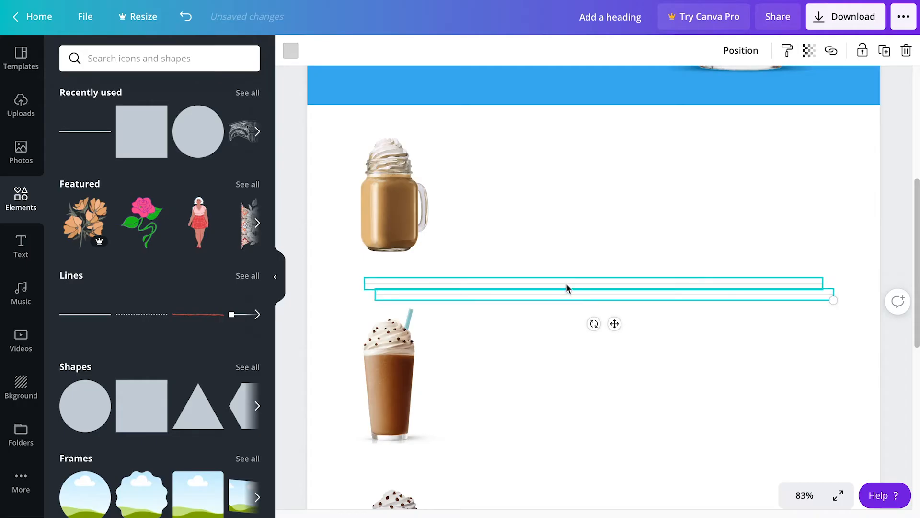
scroll(566, 283, "down", 1)
left_click_drag(536, 277, 529, 448)
scroll(546, 412, "down", 5)
scroll(563, 374, "up", 4)
scroll(561, 361, "up", 2)
Step: Raise the straw cup slightly between the dividers and lower the hot chocolate mug slightly beneath the second divider
left_click(409, 312)
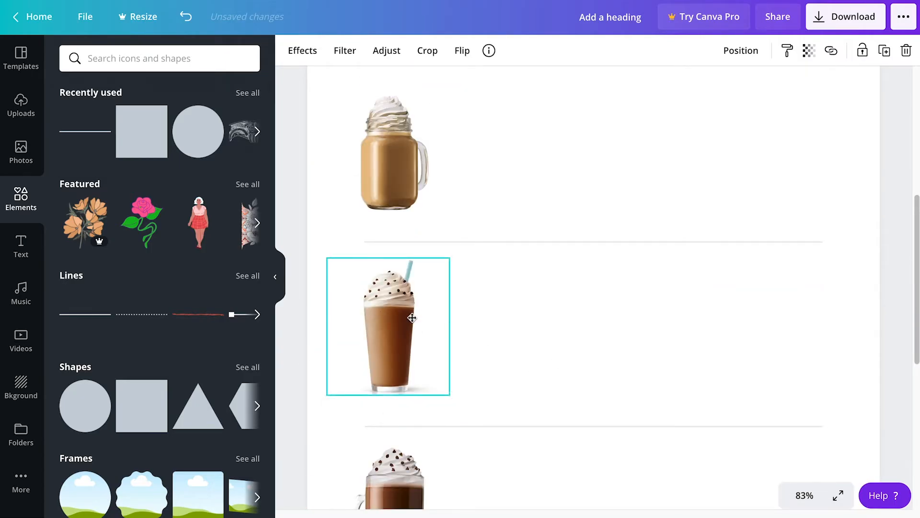
scroll(484, 331, "down", 7)
left_click(416, 275)
left_click_drag(416, 275, 418, 285)
left_click(542, 274)
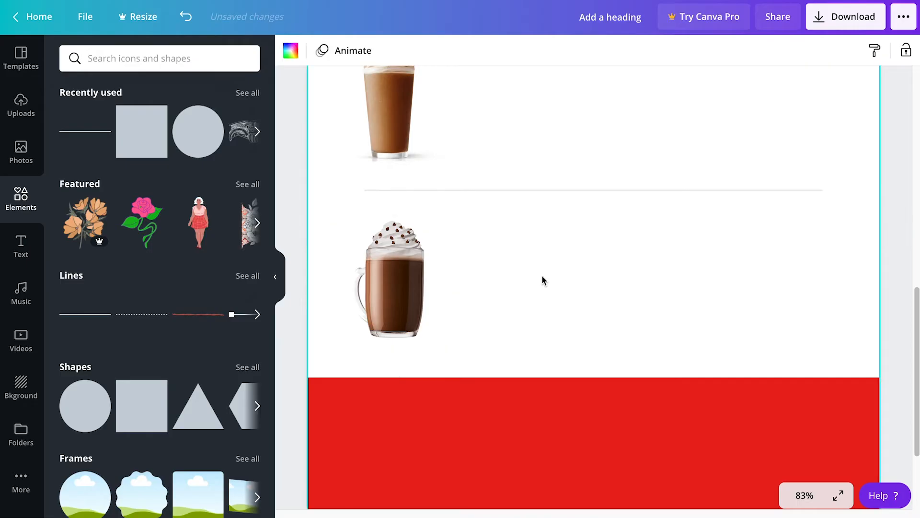
Step: Scale the hot chocolate mug down slightly to match the size of the other two drinks
key("ctrl+minus")
scroll(536, 273, "up", 5)
scroll(537, 273, "down", 4)
scroll(539, 277, "up", 1)
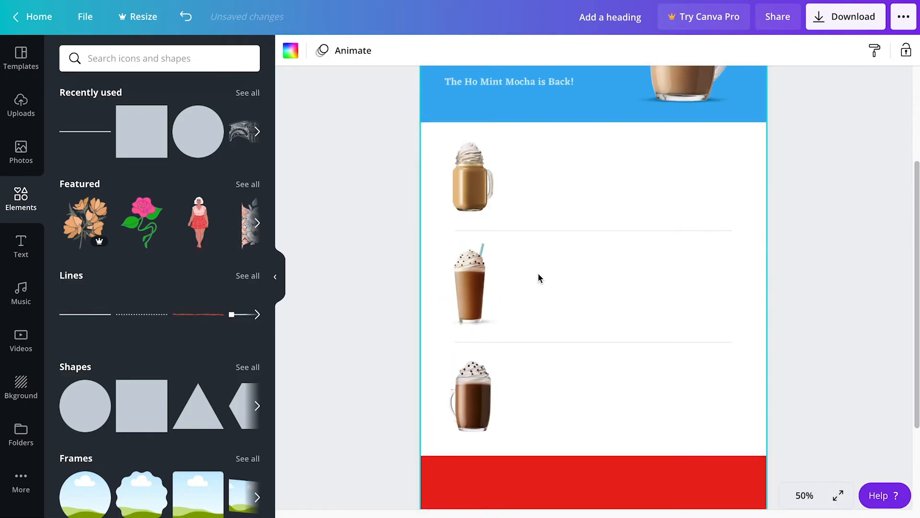
left_click(493, 382)
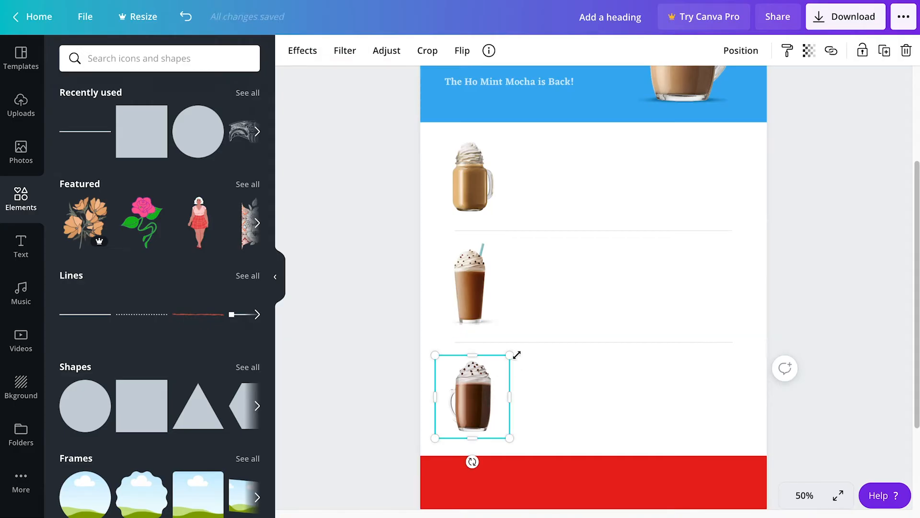
left_click_drag(515, 356, 513, 357)
left_click(520, 356)
key("ctrl+z")
left_click(504, 357)
left_click_drag(505, 356, 503, 357)
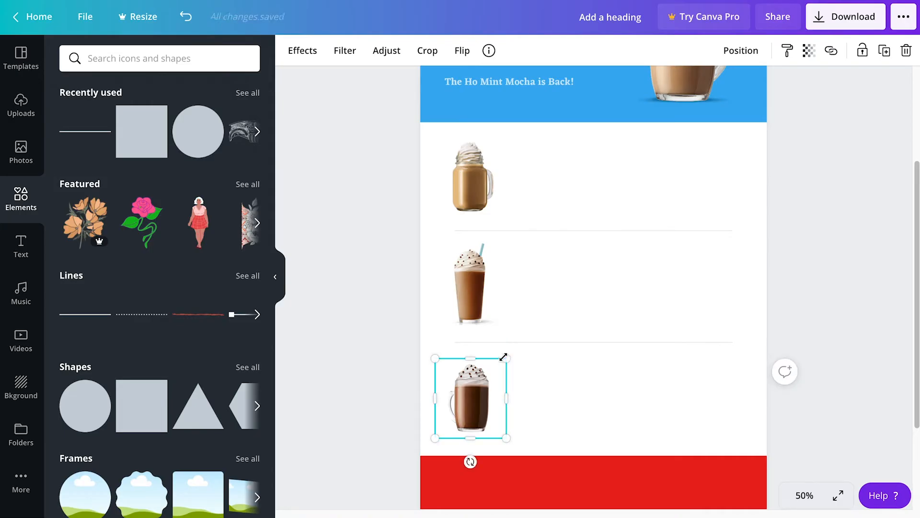
left_click_drag(503, 357, 503, 357)
left_click(558, 381)
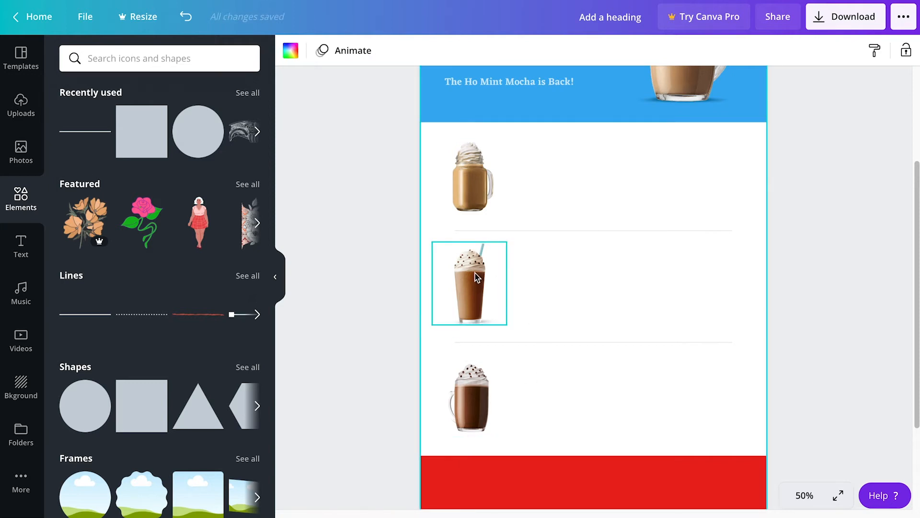
scroll(475, 277, "down", 1)
left_click(821, 236)
scroll(820, 231, "up", 1)
scroll(810, 238, "up", 5)
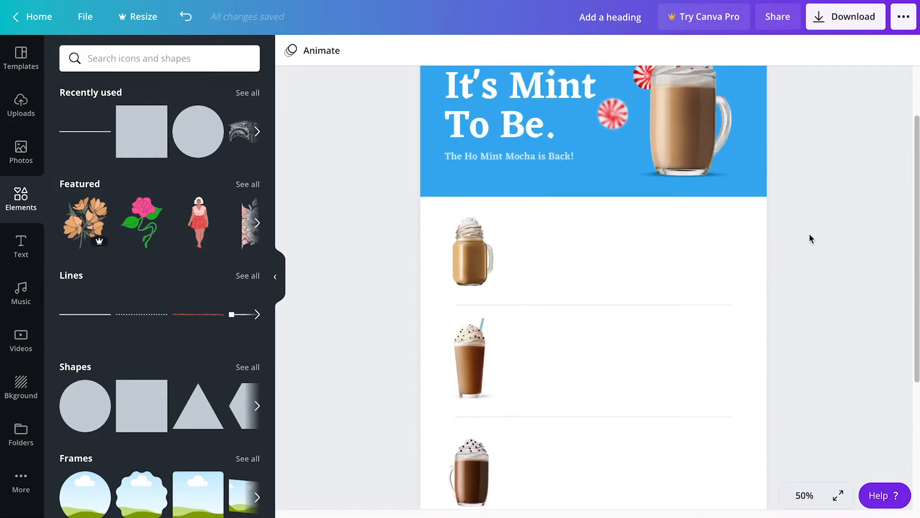
scroll(603, 286, "down", 4)
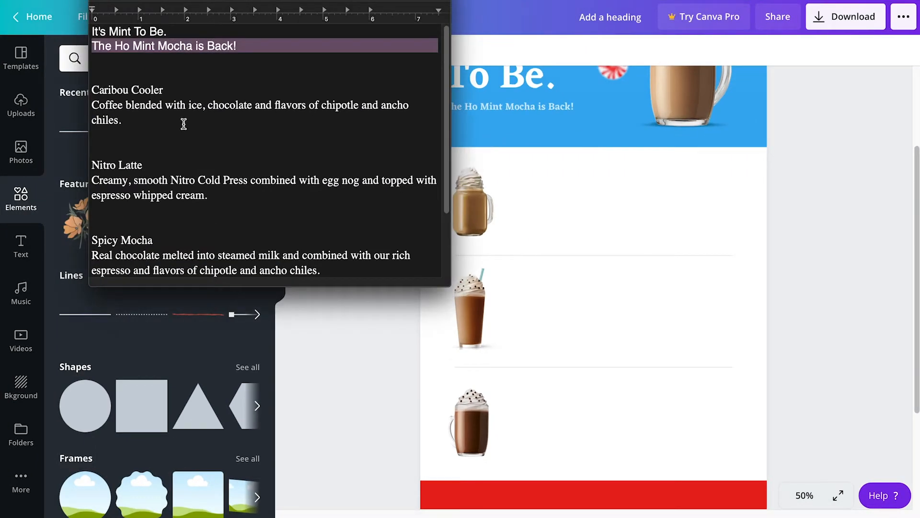
Step: Copy "Caribou Cooler" from the notes document, paste it onto the design page, and position it beside the jar mug
triple_click(58, 64)
key("super+c")
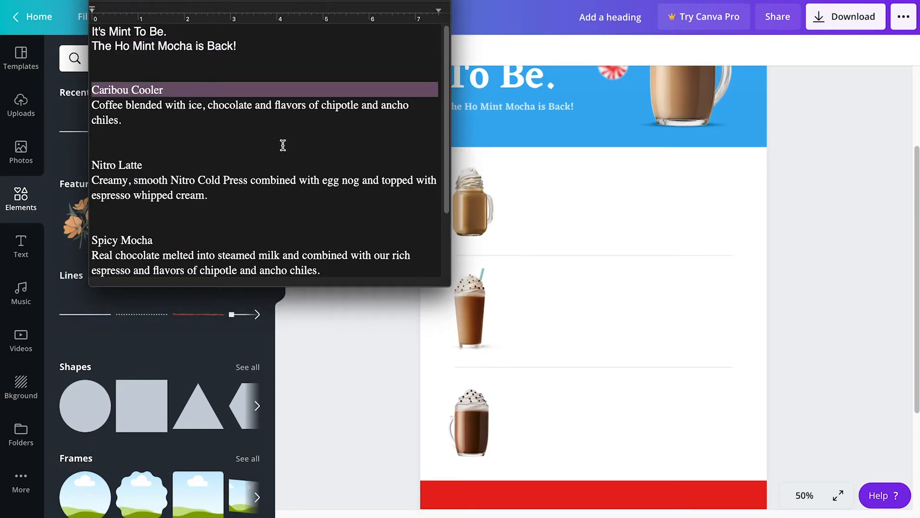
left_click(597, 317)
key("super+v")
left_click_drag(560, 259, 614, 165)
left_click(618, 165)
left_click(623, 170)
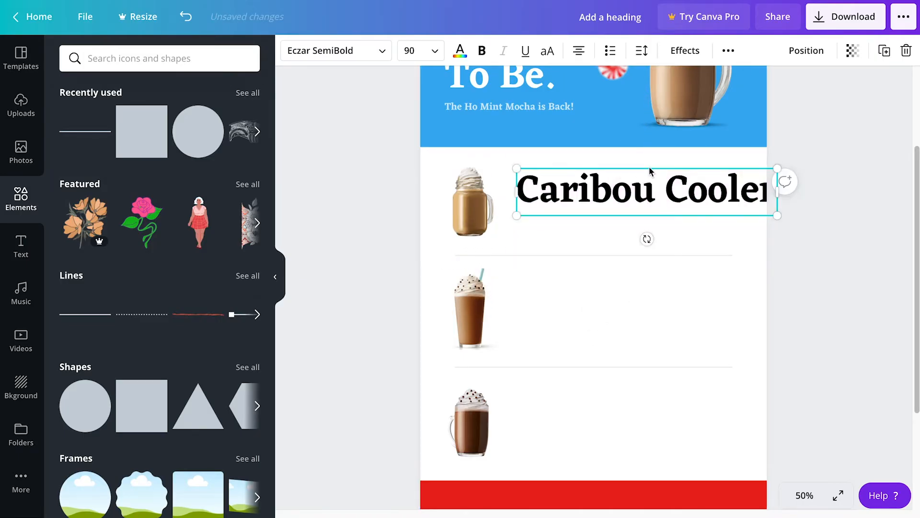
Step: Set the "Caribou Cooler" text to size 28 and move it closer to the jar mug
left_click(633, 191)
double_click(696, 205)
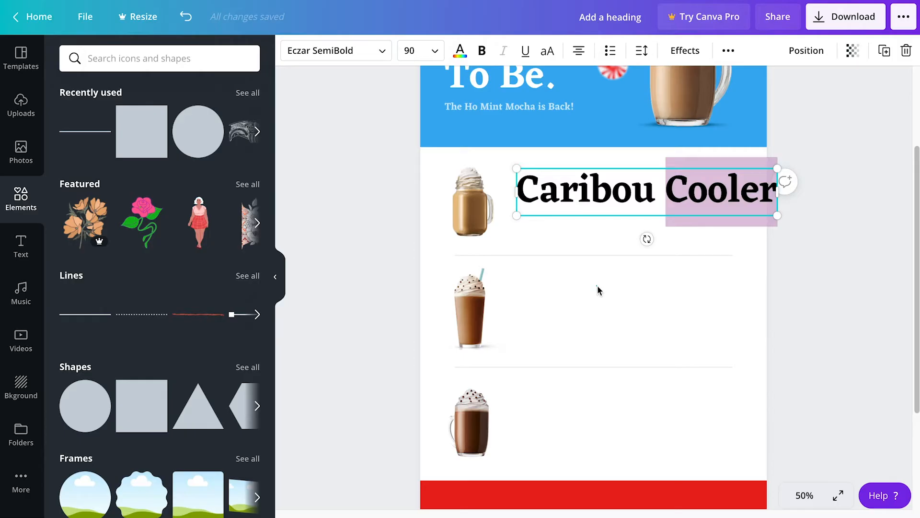
left_click(580, 199)
left_click(413, 50)
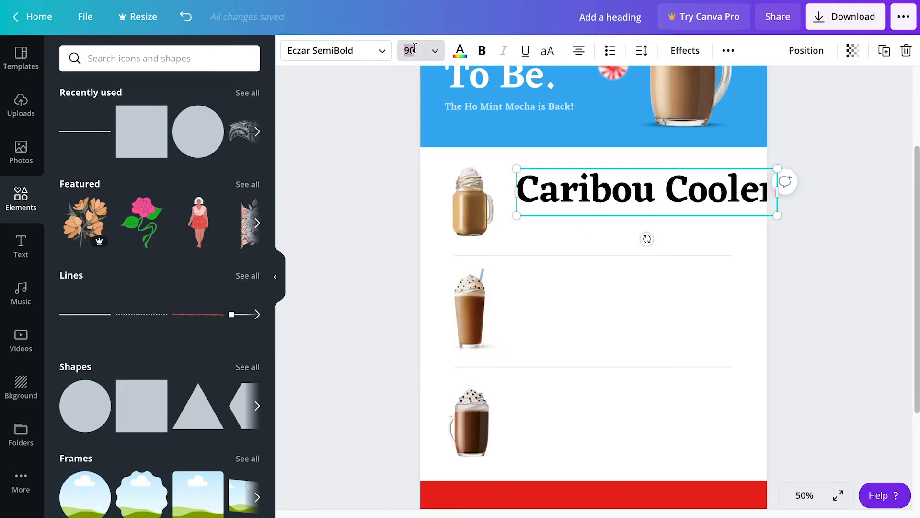
type("28")
key("Return")
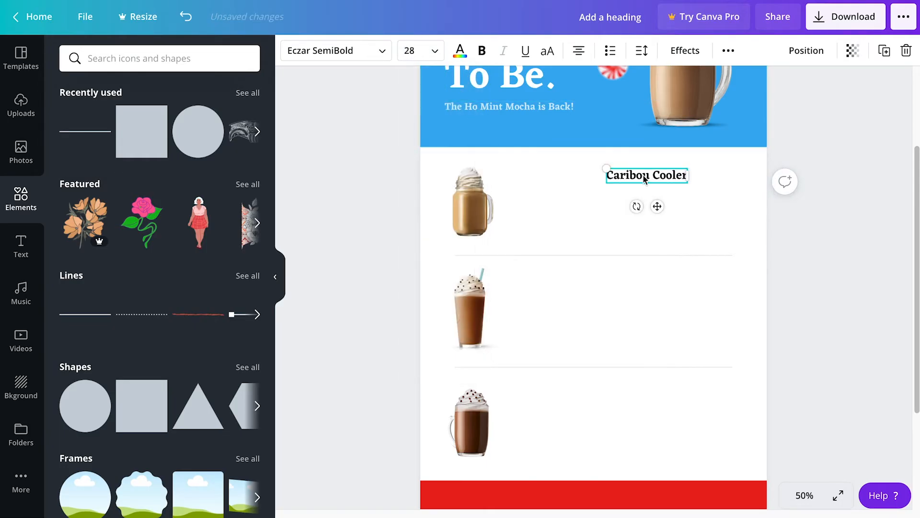
left_click_drag(657, 206, 579, 207)
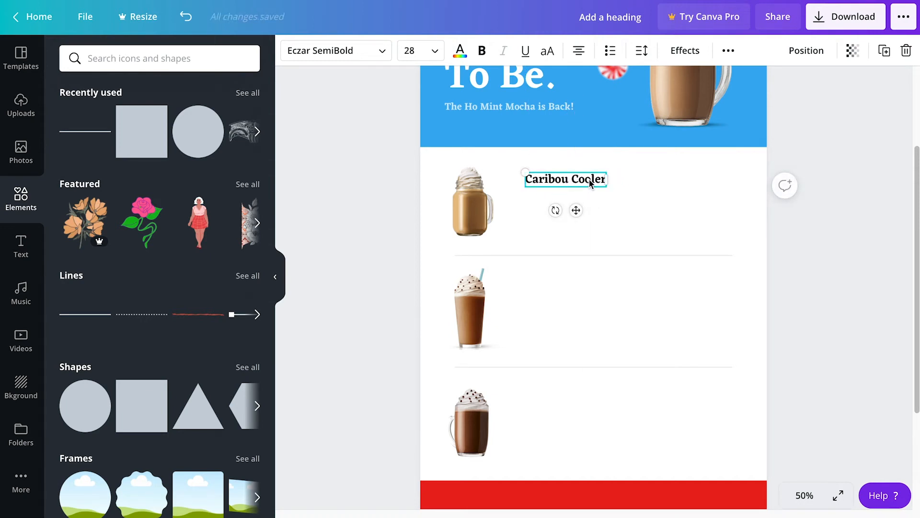
Step: Duplicate the "Caribou Cooler" text directly beneath itself and enlarge the upper one to size 43 as the heading
key("ctrl+d")
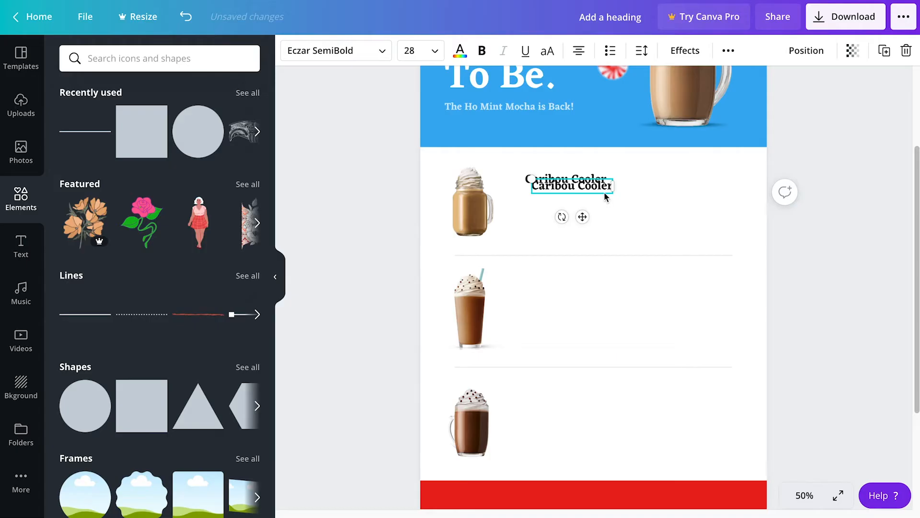
left_click_drag(582, 217, 577, 232)
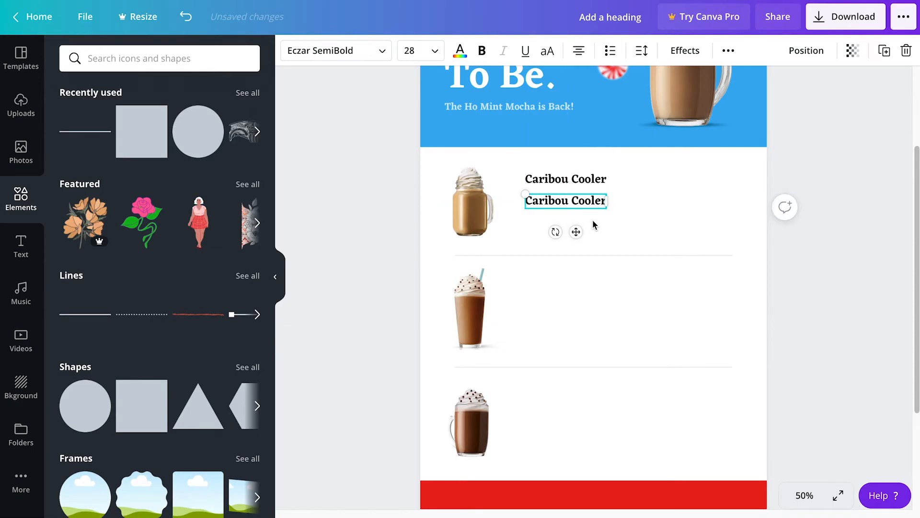
left_click(579, 182)
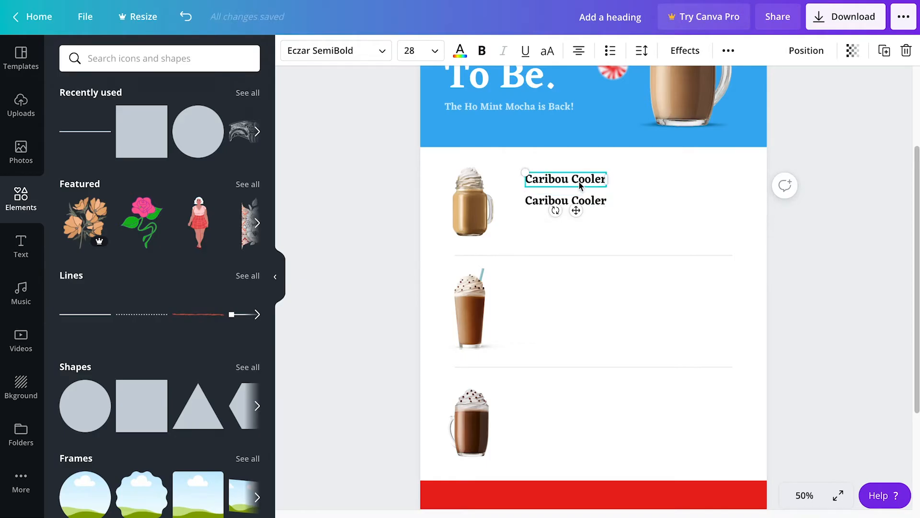
left_click(579, 180)
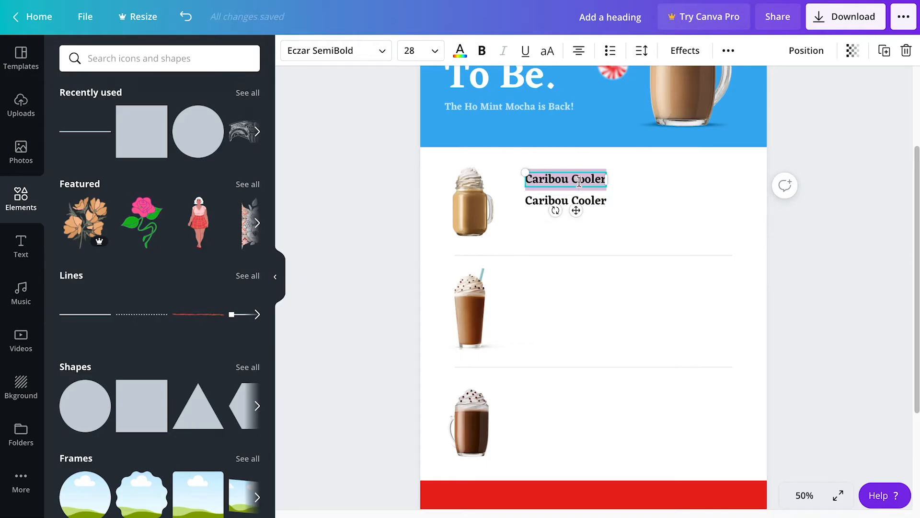
left_click(417, 48)
type("43")
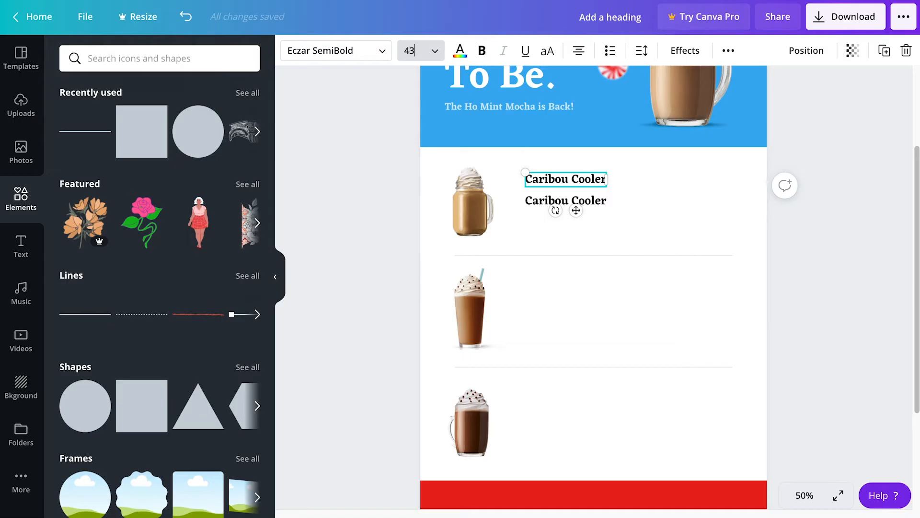
key("Return")
left_click(560, 163)
Step: Set the lower "Caribou Cooler" text to size 20 and position it just under the start of the heading
left_click(577, 200)
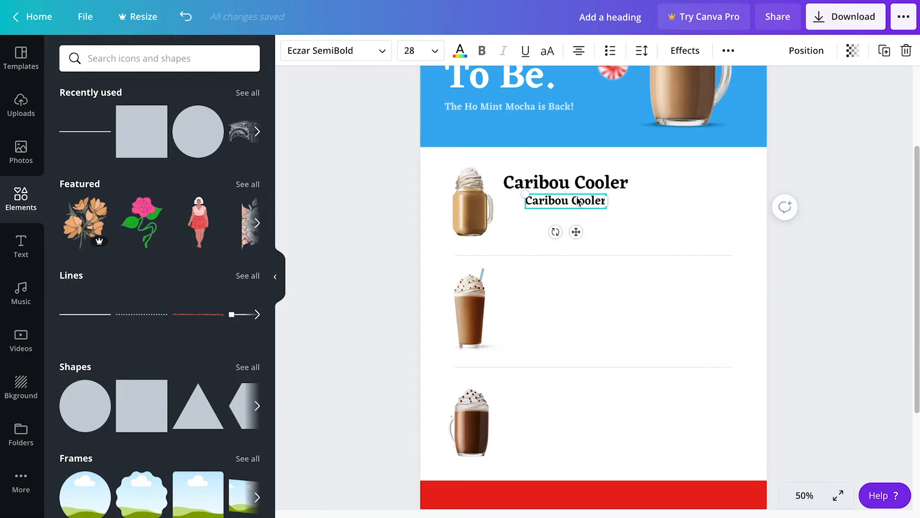
left_click_drag(577, 201, 557, 208)
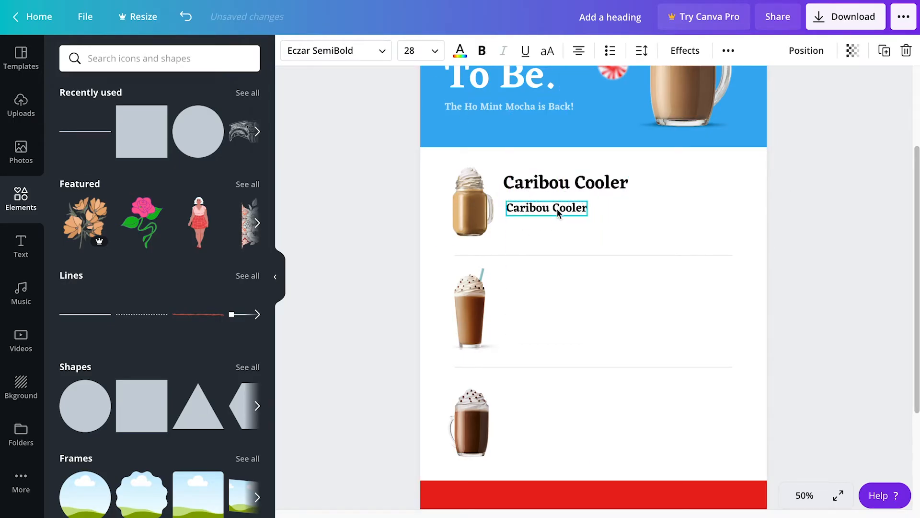
double_click(557, 211)
left_click(535, 196)
left_click(539, 208)
left_click(538, 208)
left_click(421, 50)
left_click(421, 50)
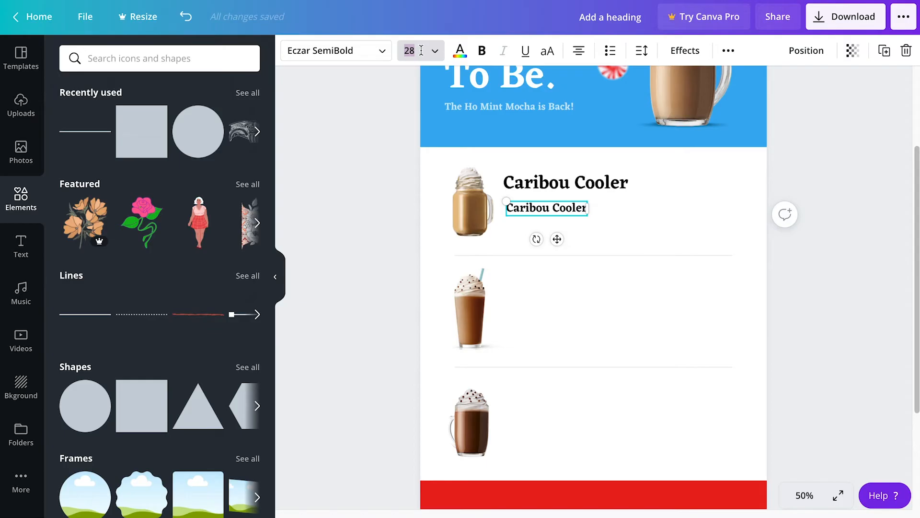
type("20")
key("Return")
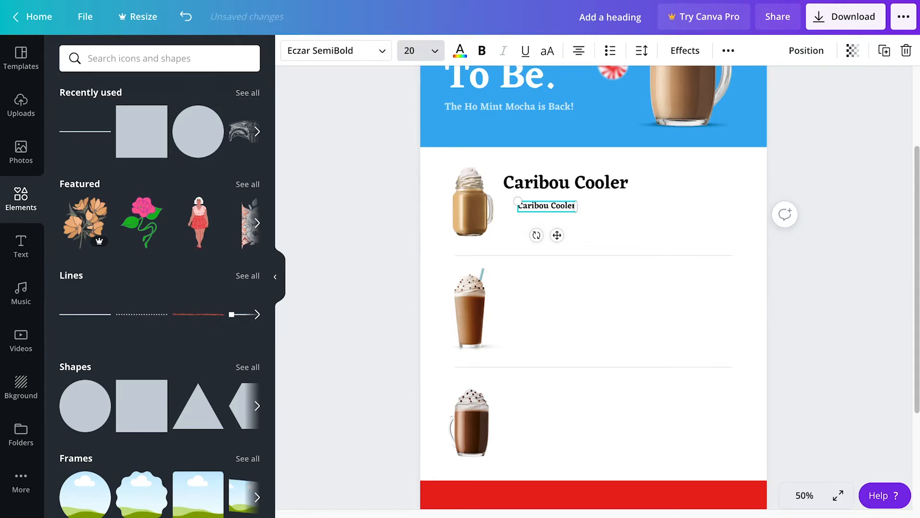
left_click(600, 213)
left_click(564, 207)
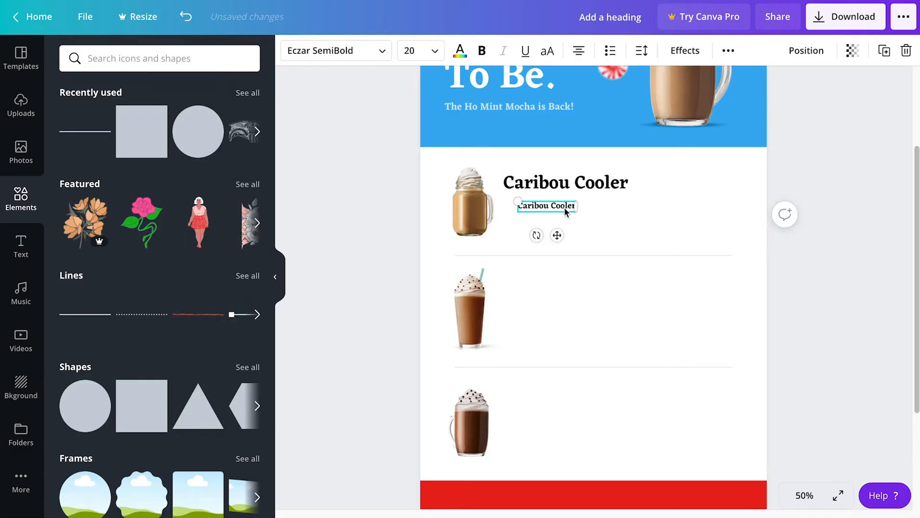
left_click_drag(556, 233, 550, 235)
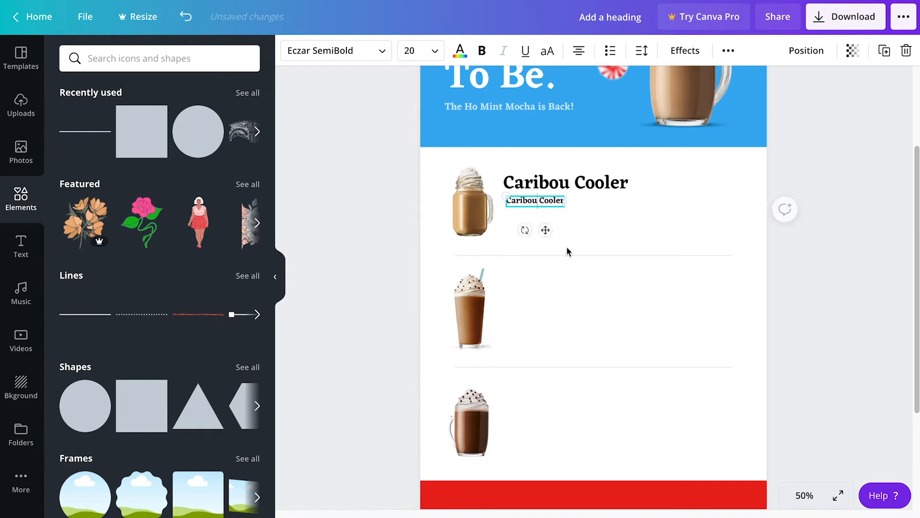
Step: Copy the Caribou Cooler description from the notes document and paste it over the small text under the heading
left_click(597, 245)
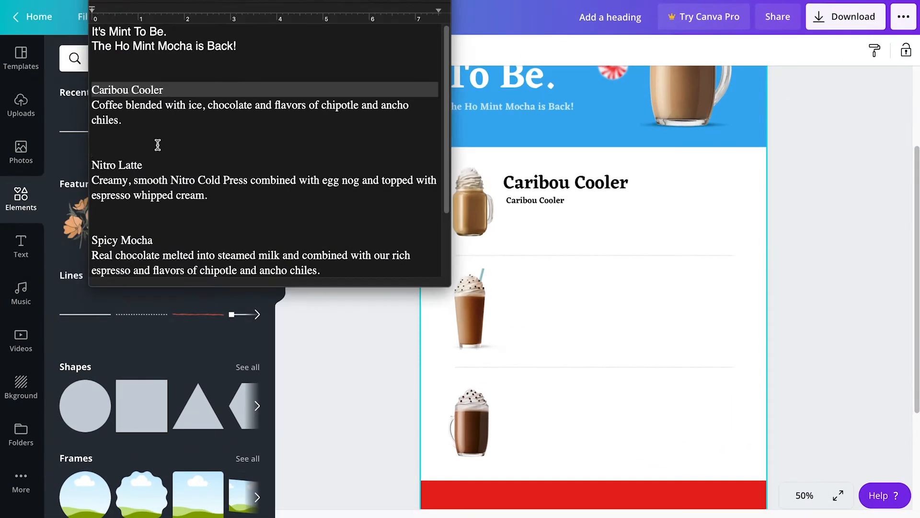
left_click_drag(33, 86, 12, 75)
key("super+c")
left_click(539, 198)
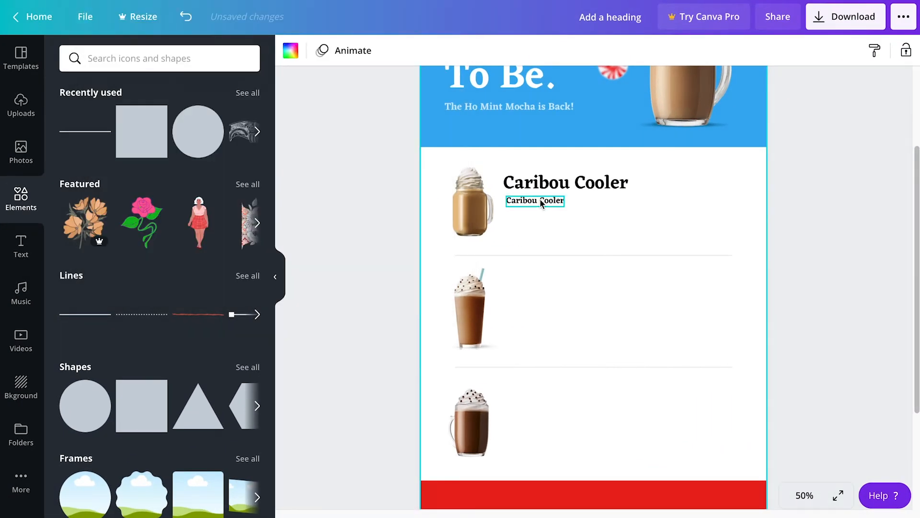
triple_click(541, 200)
key("super+v")
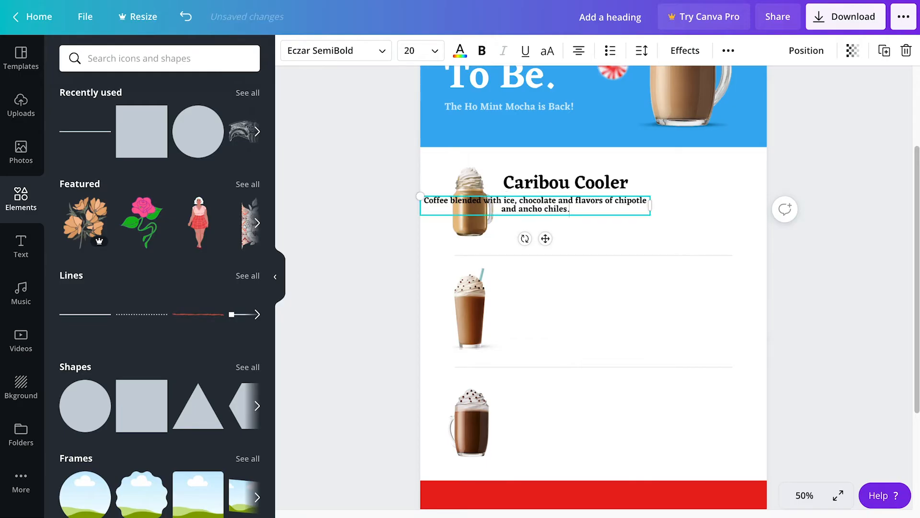
Step: Left-align the description and move it beside the jar mug so it starts in line with the heading
key("super+a")
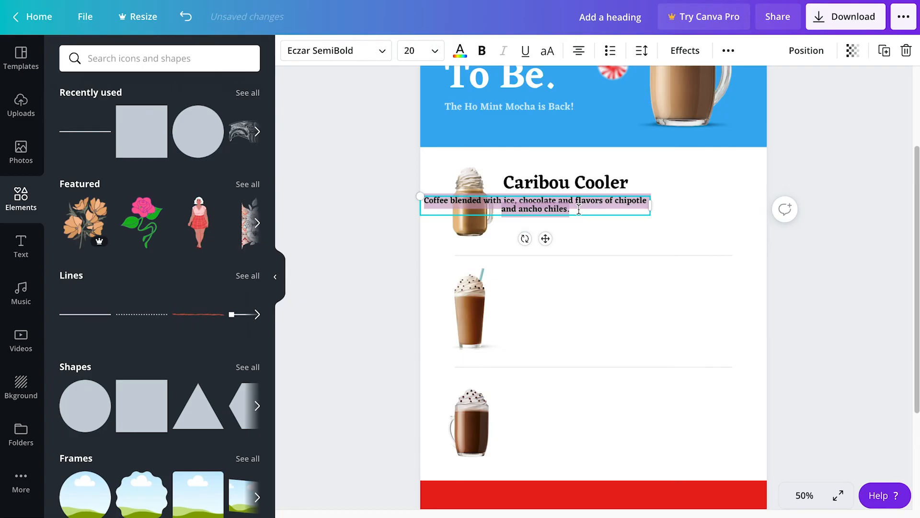
left_click(578, 50)
left_click_drag(491, 197, 575, 201)
left_click(695, 318)
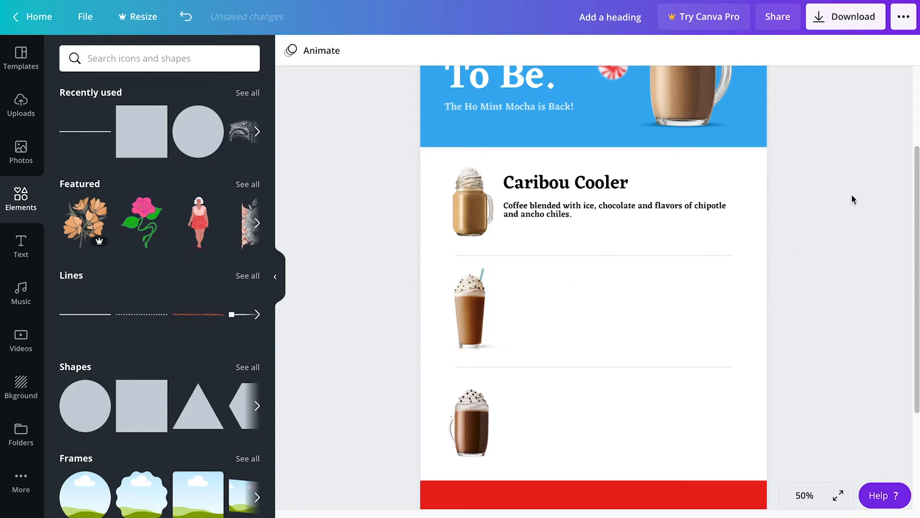
Step: Increase the line height of the Caribou Cooler description to about 1.3
left_click(679, 205)
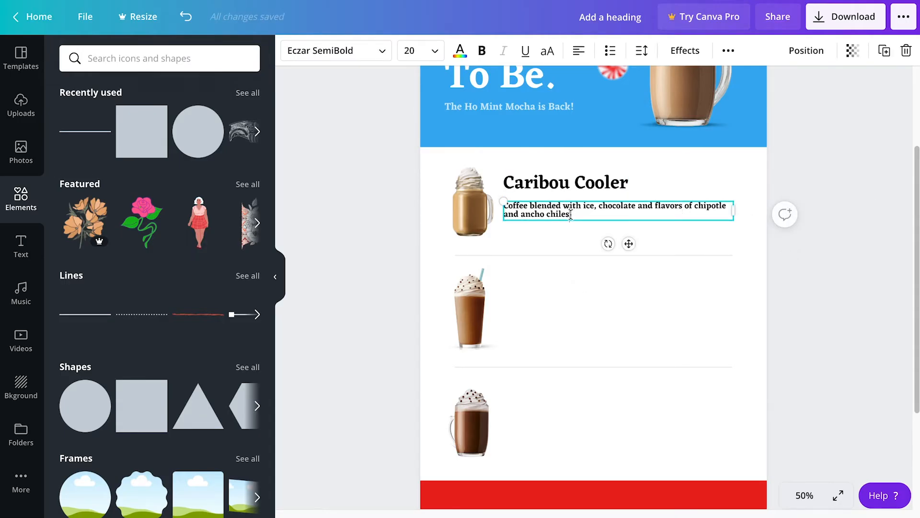
key("ctrl+a")
left_click(641, 50)
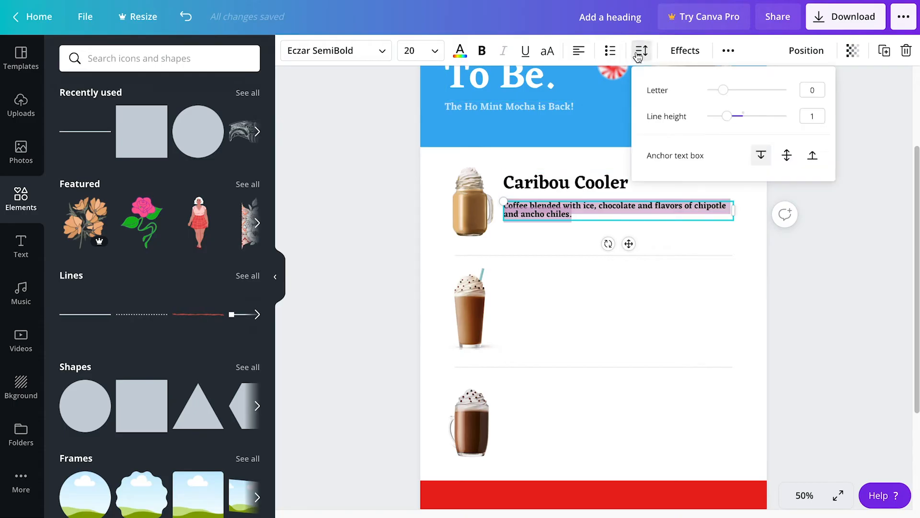
left_click_drag(731, 120, 740, 123)
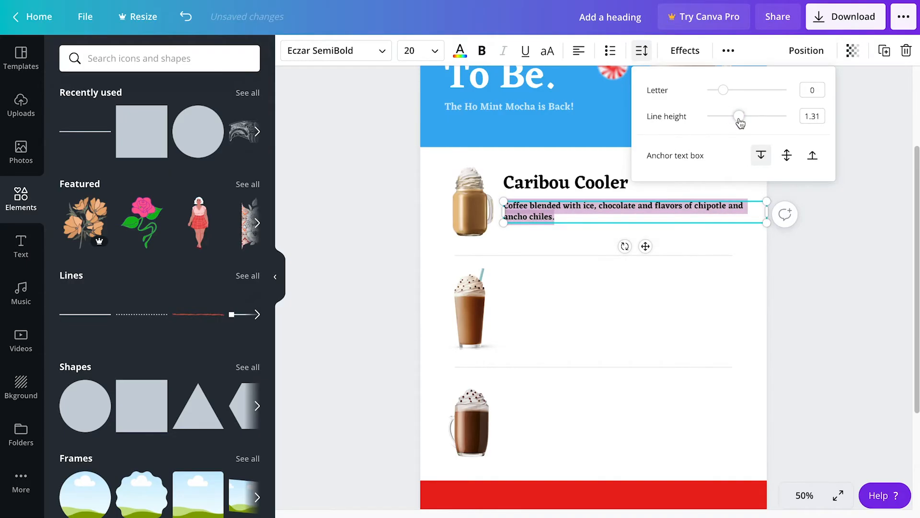
left_click(814, 116)
type("1.")
key("Return")
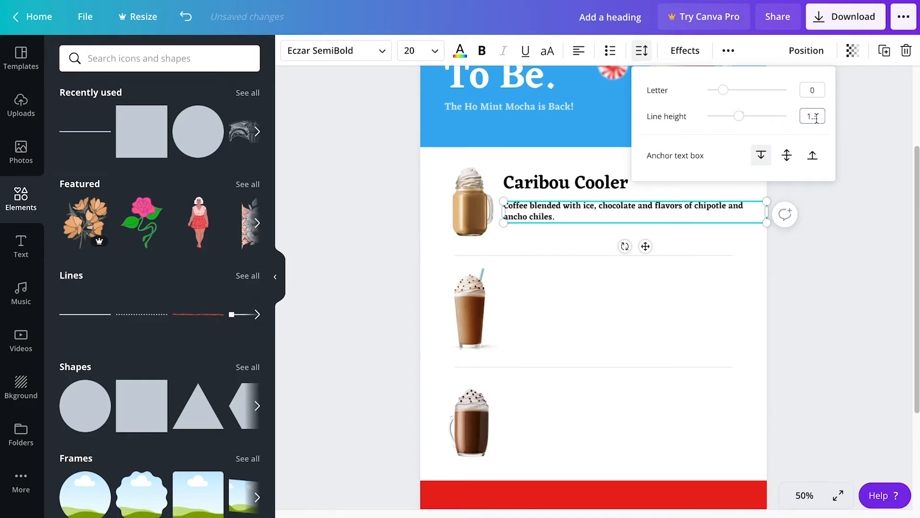
left_click(862, 200)
Step: Narrow the description box so its right edge meets the divider's end, and pull its left edge slightly inward
left_click(759, 209)
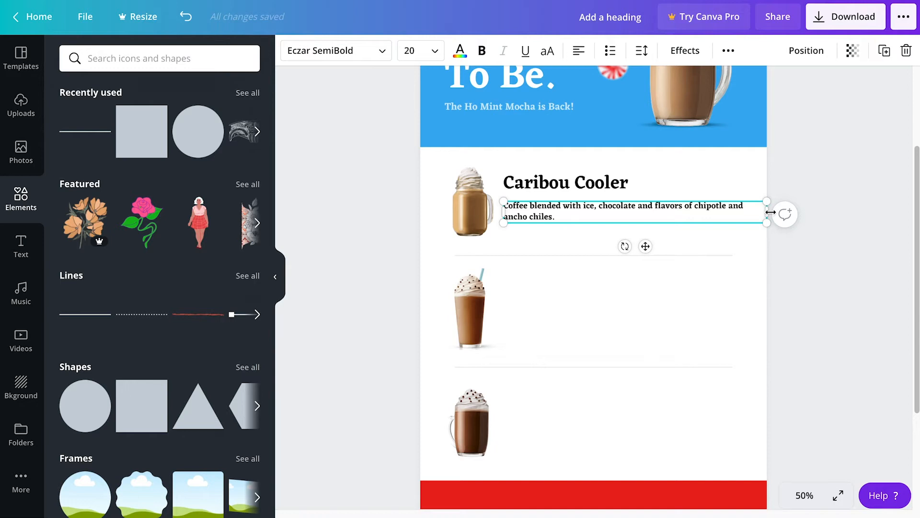
left_click_drag(770, 212, 734, 217)
left_click(642, 266)
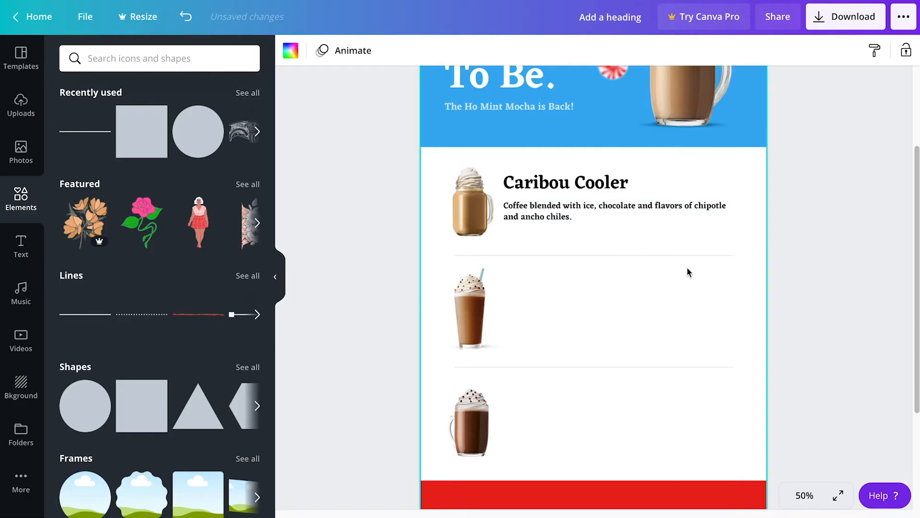
left_click(694, 209)
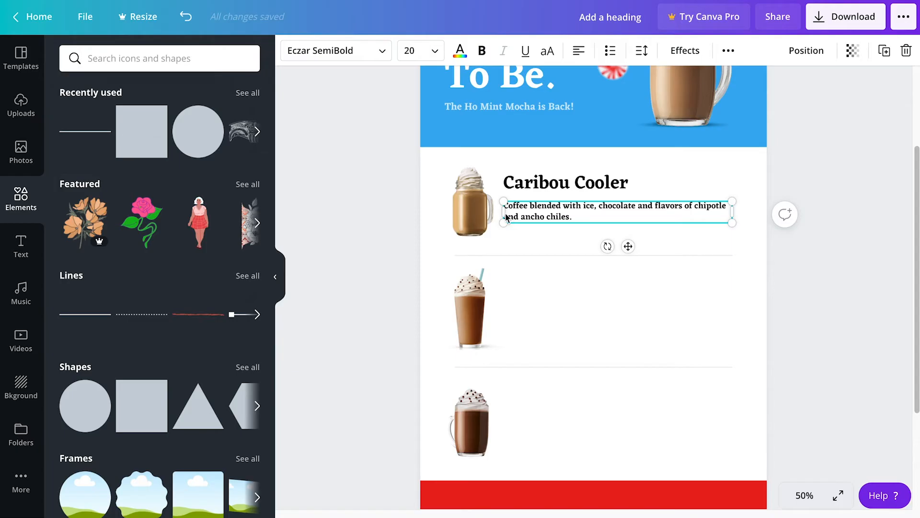
left_click_drag(504, 214, 506, 214)
left_click(556, 293)
left_click(566, 219)
left_click(551, 184, "shift")
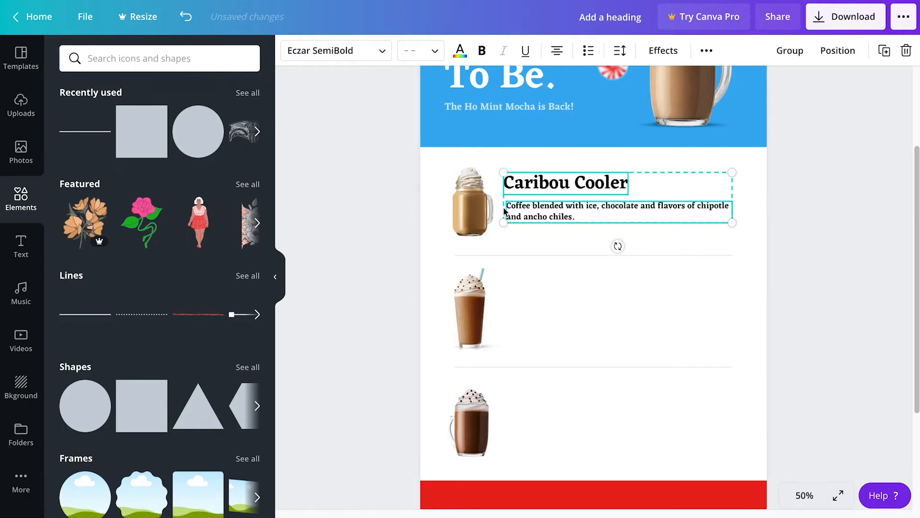
left_click(505, 209, "shift")
left_click_drag(499, 176, 512, 180)
key("ctrl+z")
Step: Narrow the description box further from its left edge and break the line before "of chipotle"
left_click(528, 213)
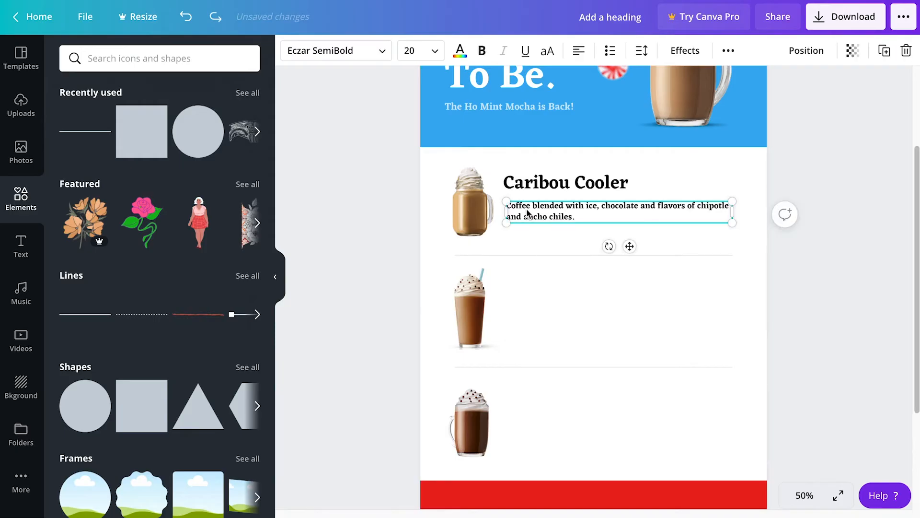
left_click_drag(505, 213, 527, 212)
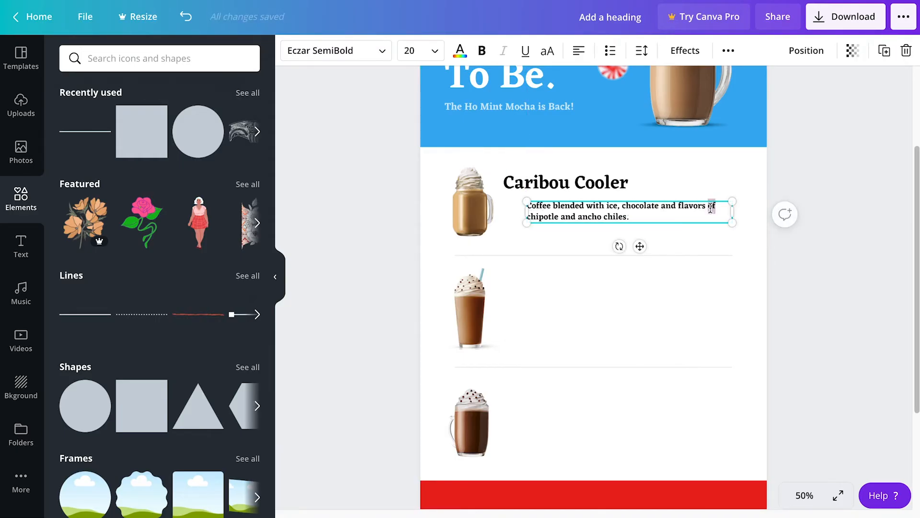
key("Return")
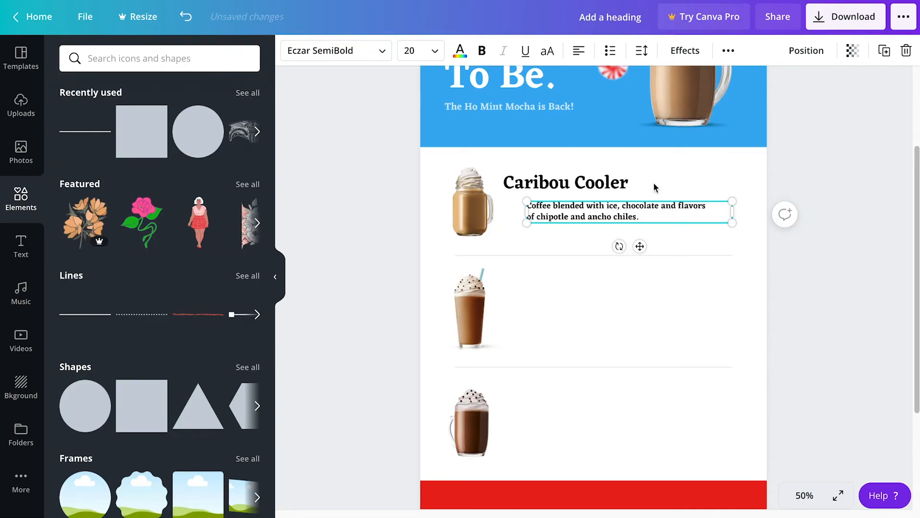
Step: Shift the heading right, away from the mug, and nudge the description until it lines up beneath it
left_click(618, 183)
left_click_drag(576, 217, 599, 217)
left_click(612, 253)
left_click(622, 222)
left_click_drag(642, 247, 640, 253)
left_click(643, 255)
left_click(624, 211)
left_click_drag(625, 211, 624, 208)
left_click(589, 305)
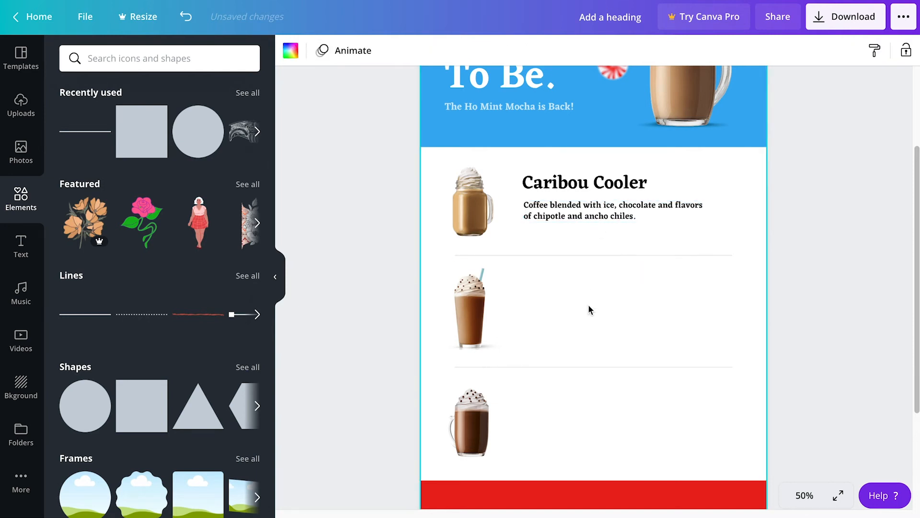
Step: Move the Caribou Cooler heading and description together slightly down and left, beside the first mug
left_click(590, 217)
left_click(578, 182, "shift")
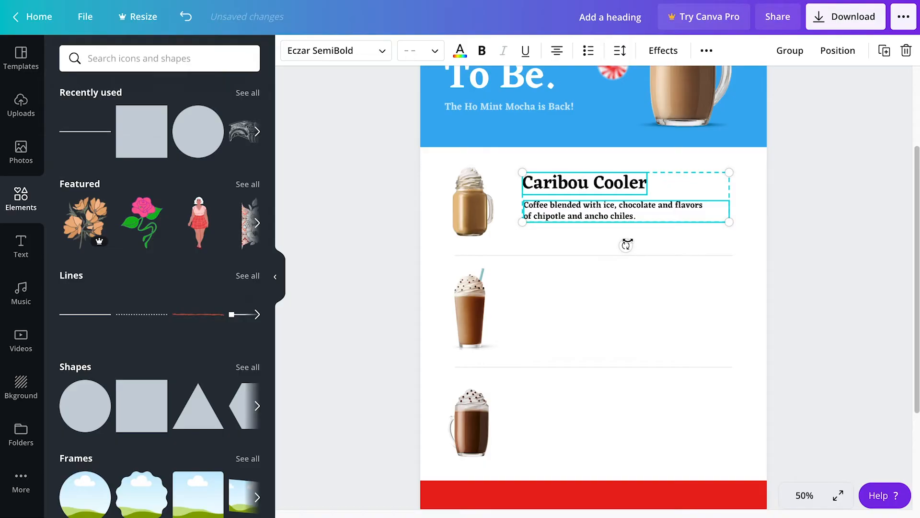
left_click_drag(626, 215, 622, 220)
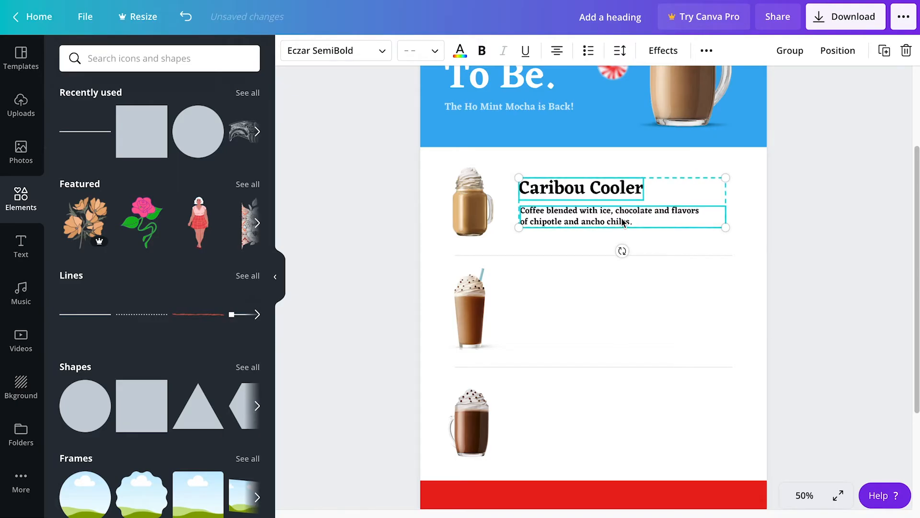
Step: Try grey shades for the Caribou Cooler heading and description, and set the text back to black
left_click(460, 50)
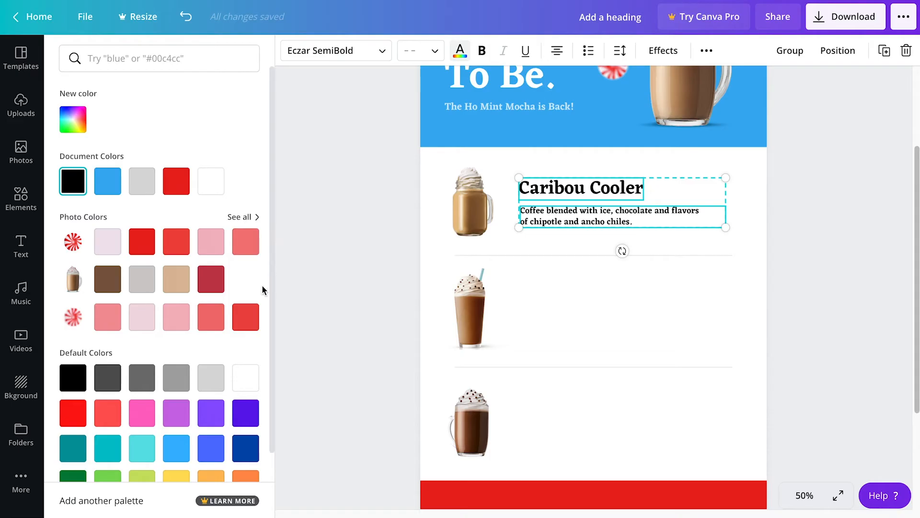
left_click(143, 381)
left_click(111, 382)
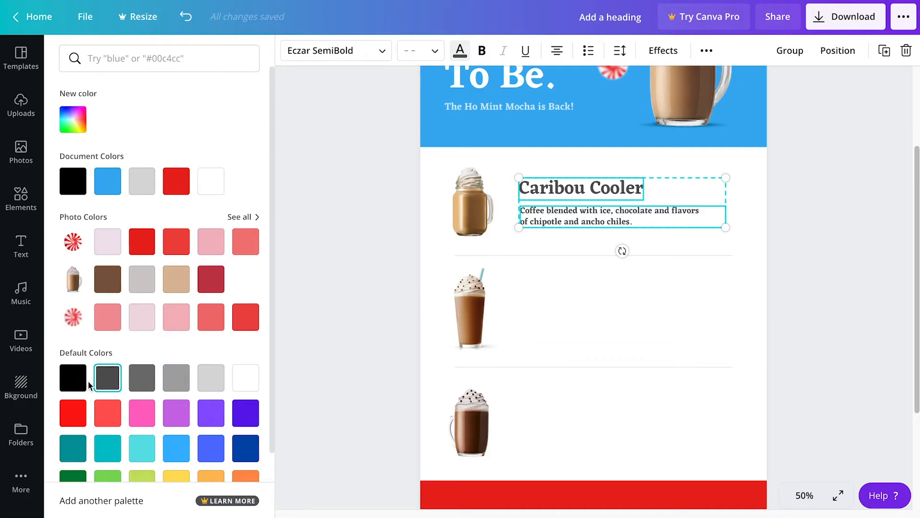
left_click(73, 382)
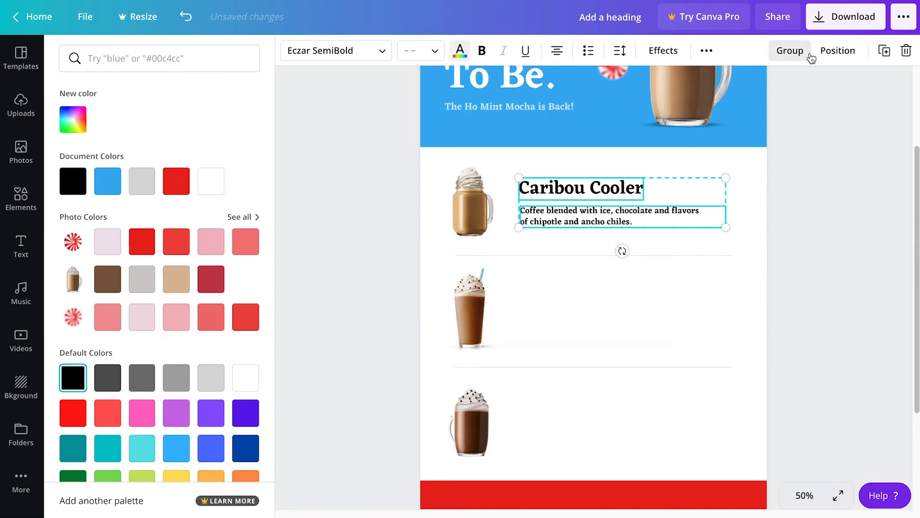
Step: Set the transparency of the Caribou Cooler heading alone to 85
left_click(618, 191)
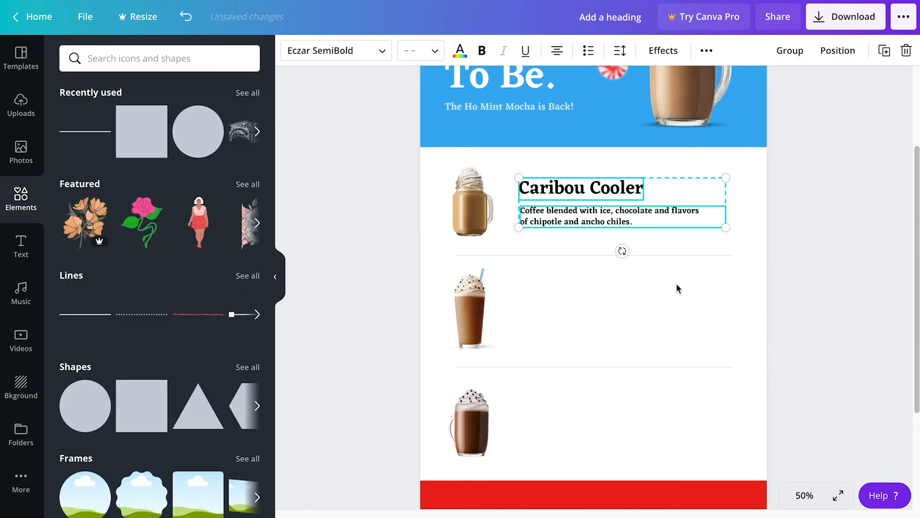
left_click(700, 272)
left_click(623, 221)
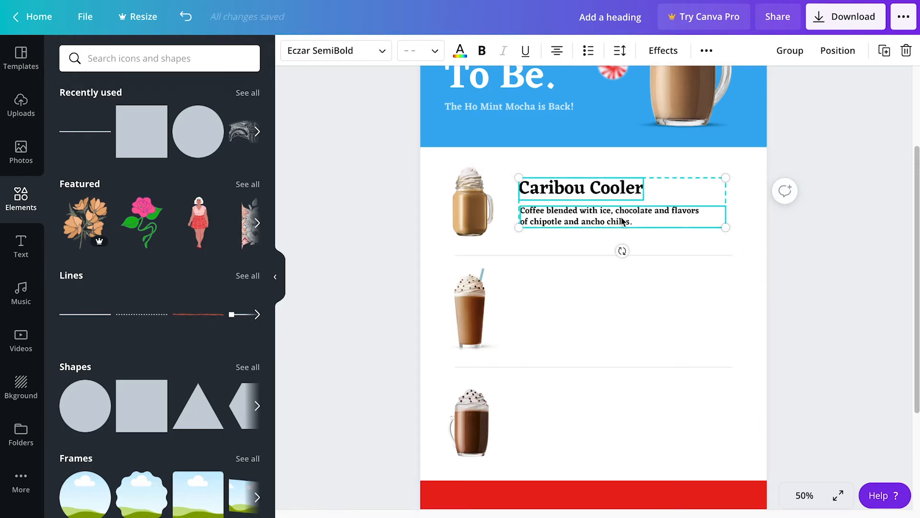
left_click(732, 240)
left_click(617, 191)
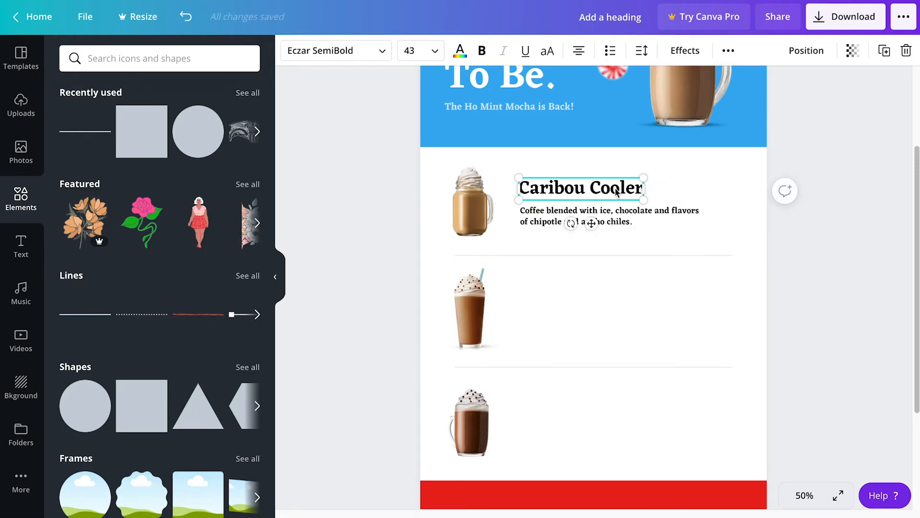
left_click(852, 51)
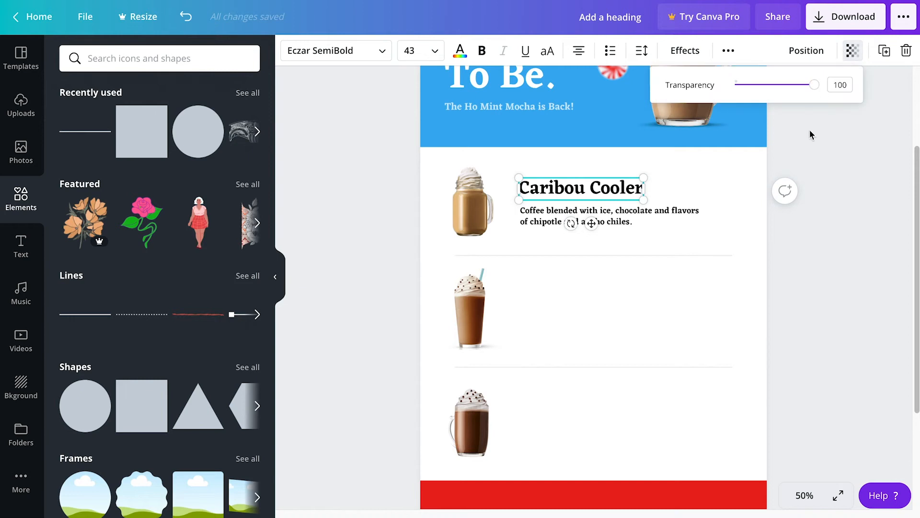
left_click(842, 85)
type("85")
key("Return")
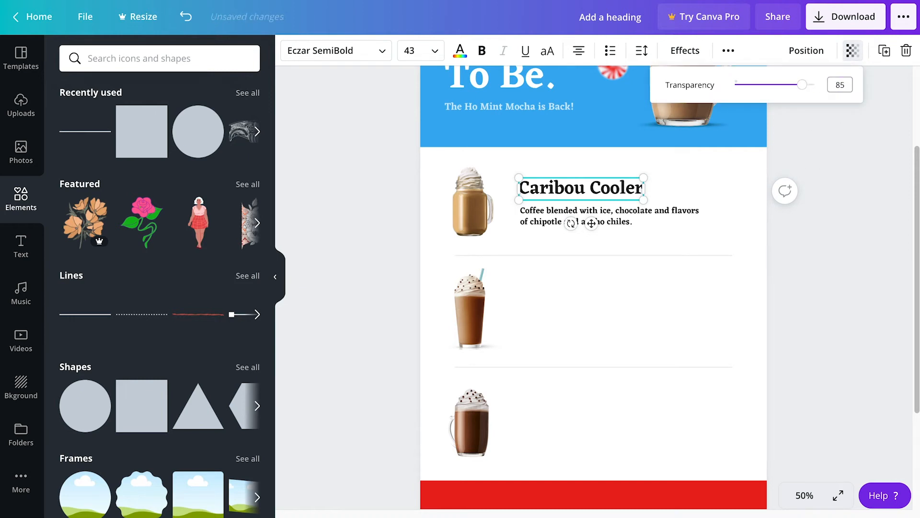
Step: Set the Caribou Cooler heading's transparency to 75
left_click(842, 86)
left_click(849, 211)
left_click(623, 194)
left_click(852, 51)
left_click(849, 84)
type("75")
key("Return")
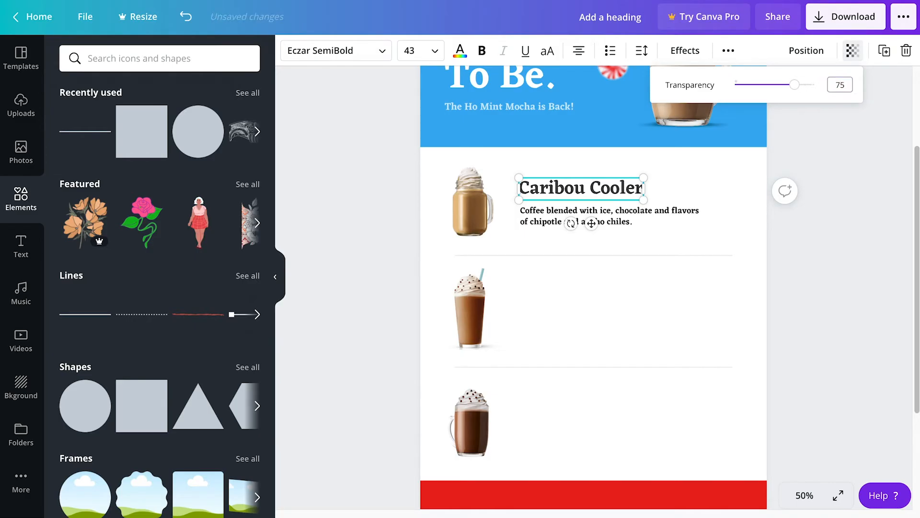
Step: Set the transparency of the Caribou Cooler description to 75
left_click(714, 234)
left_click(671, 216)
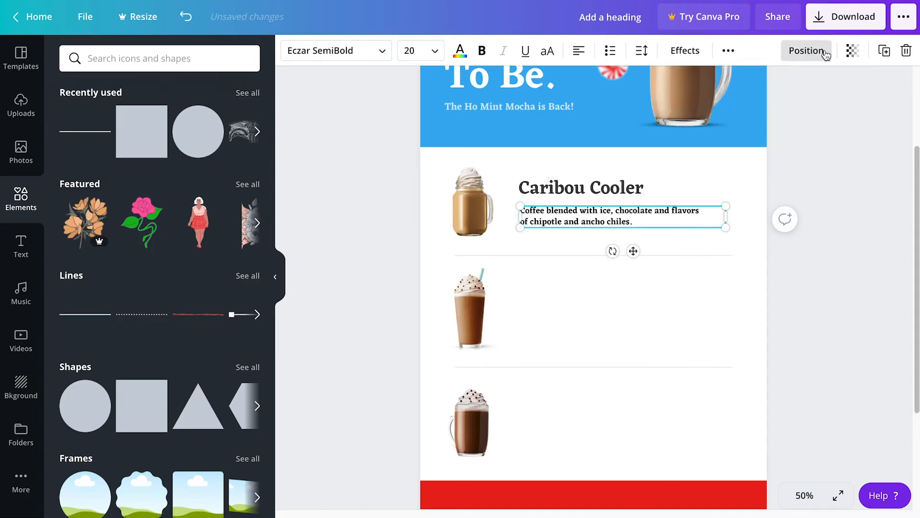
left_click(850, 53)
left_click(841, 85)
type("75")
left_click(863, 355)
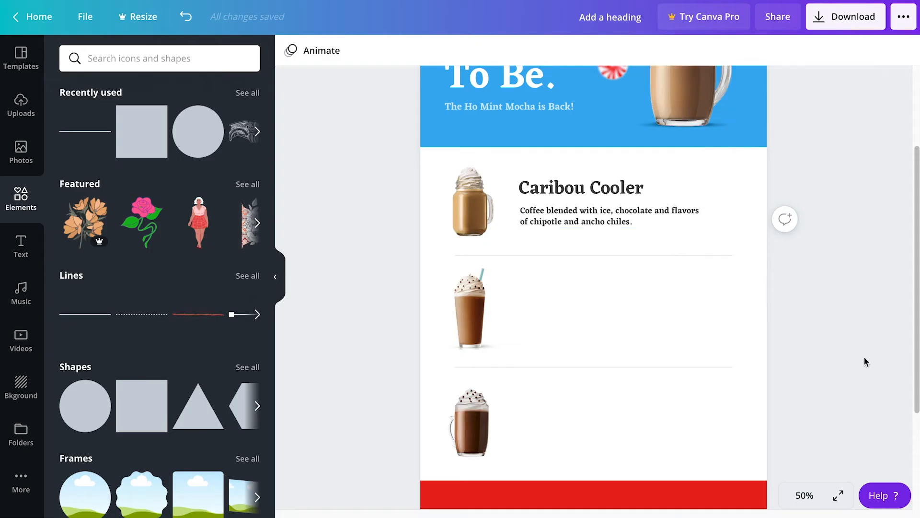
left_click(558, 221)
left_click(575, 189, "shift")
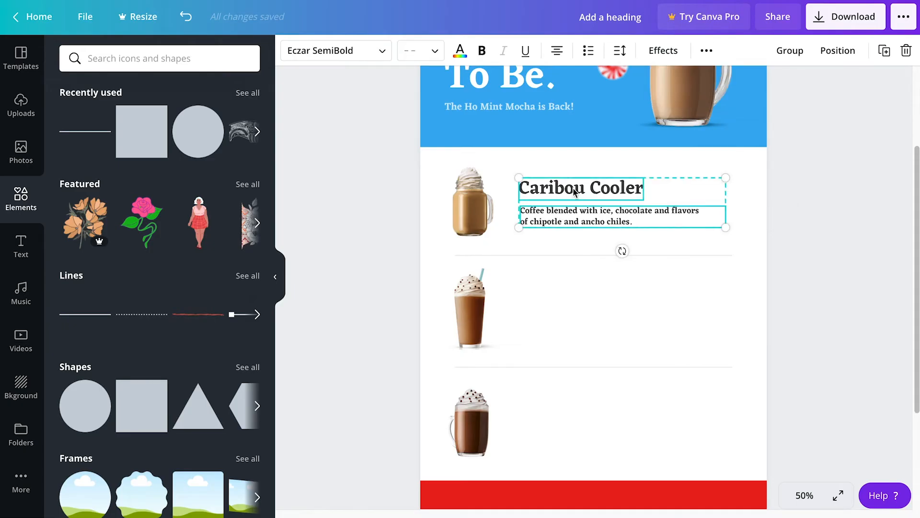
key("ctrl+d")
left_click(672, 219)
key("ctrl+z")
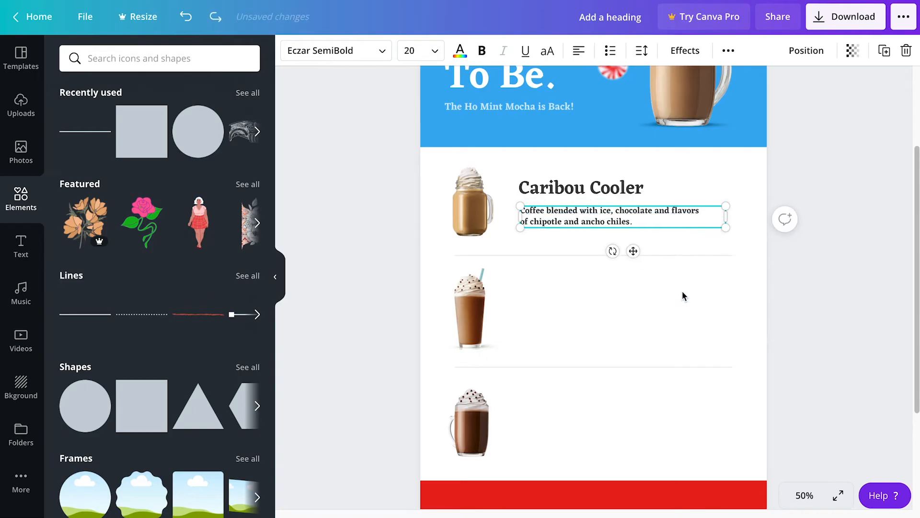
Step: Duplicate the Caribou Cooler heading and description, and place the copy beside the second drink, aligned under the original
left_click(685, 295)
scroll(686, 295, "down", 1)
left_click(602, 194)
left_click(585, 154, "shift")
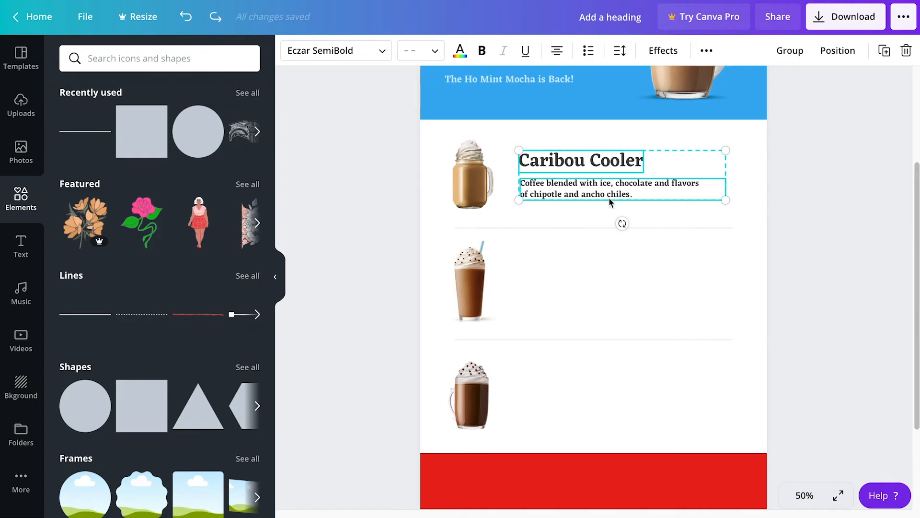
scroll(630, 269, "down", 2)
left_click(611, 192)
key("ctrl+y")
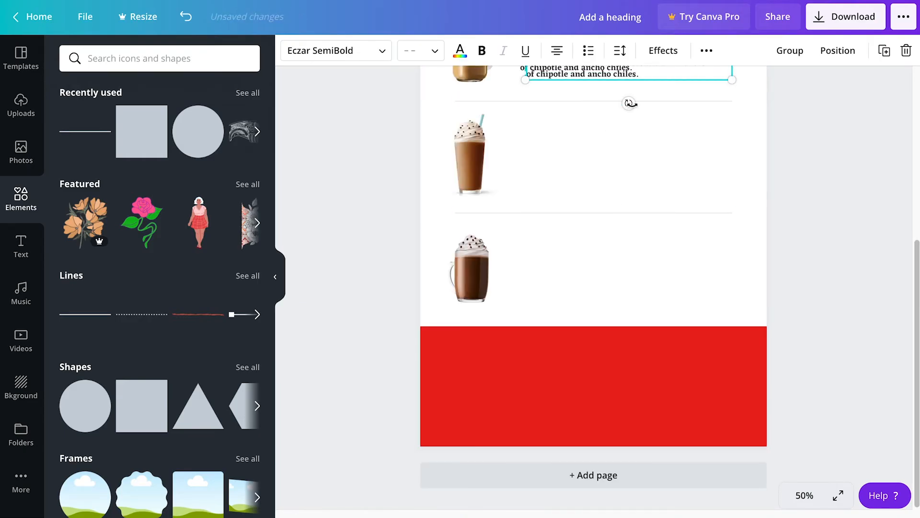
scroll(670, 101, "up", 1)
key("shift+Down")
key("shift+Down")
key("shift+Down")
key("shift+Down")
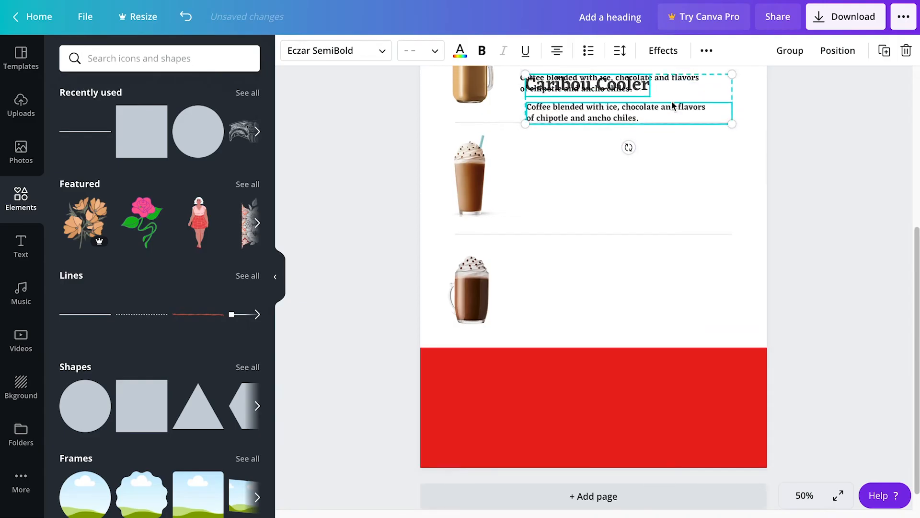
left_click_drag(716, 106, 709, 176)
key("ctrl+d")
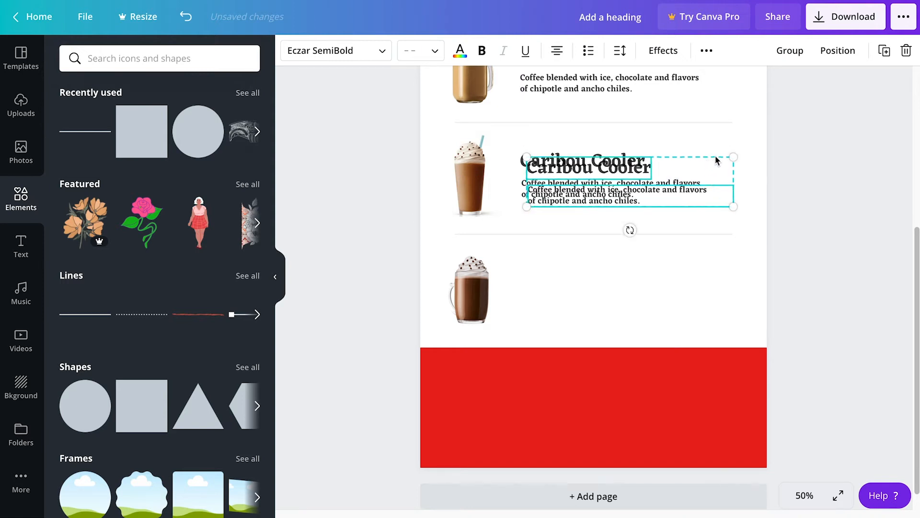
left_click(734, 121)
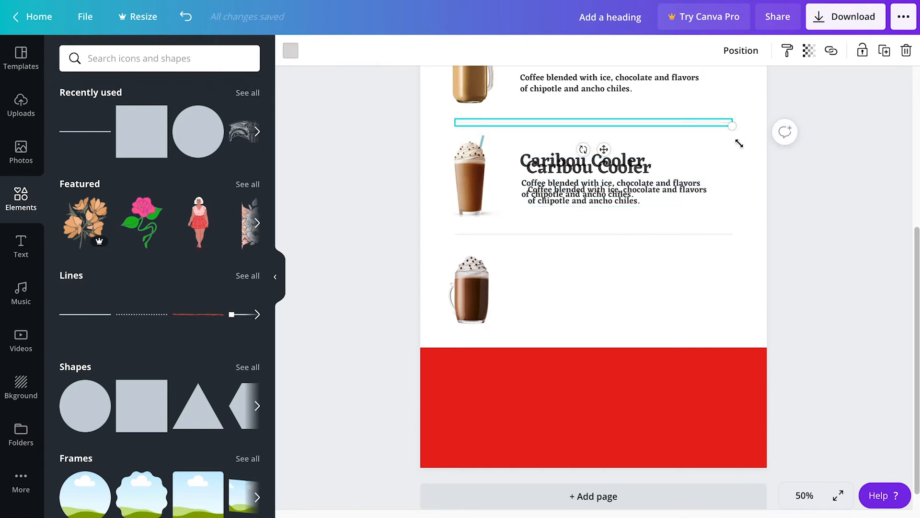
key("ctrl+z")
Step: Duplicate the second drink's heading and description, and place the copy beside the third drink, aligned with the first text block
left_click(627, 185)
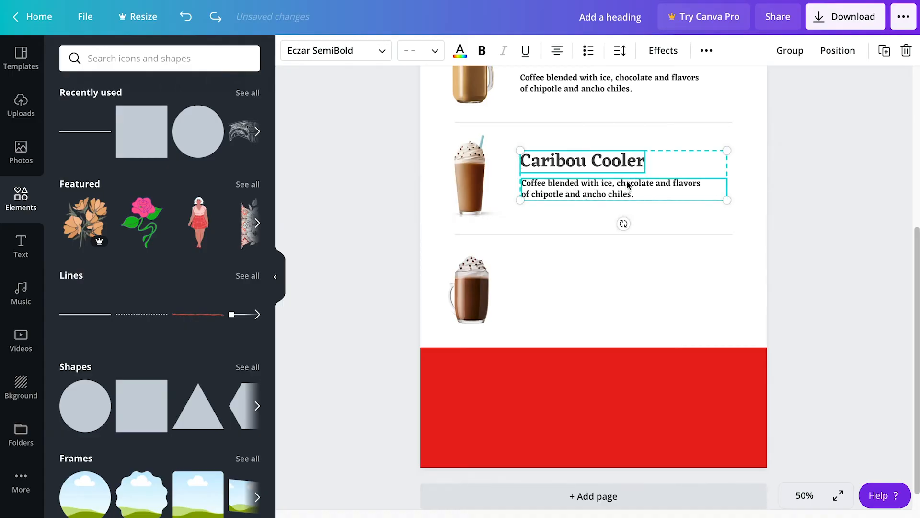
key("ctrl+d")
key("Down")
key("Down")
key("Down")
key("Down")
key("Down")
key("Down")
key("Down")
key("Down")
key("Down")
key("Down")
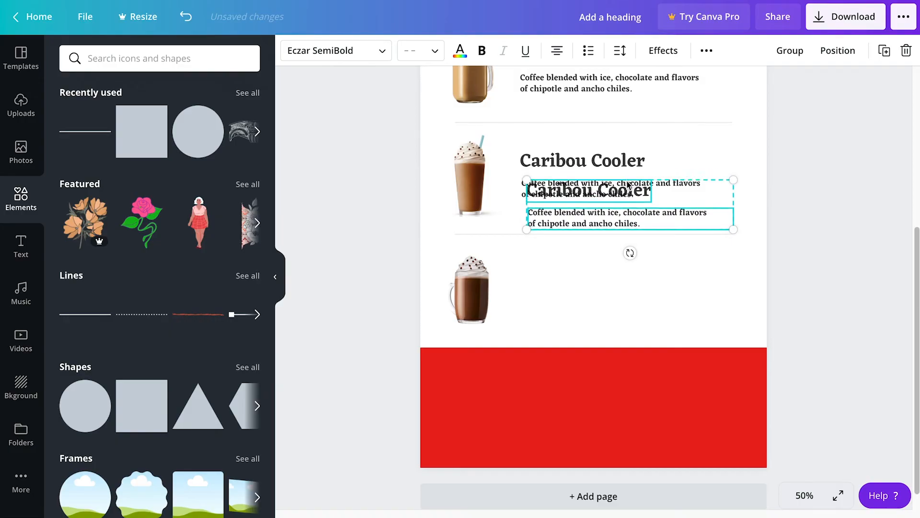
key("Down")
key("Down")
key("Down")
key("Down")
key("Down")
key("Down")
key("Down")
key("Down")
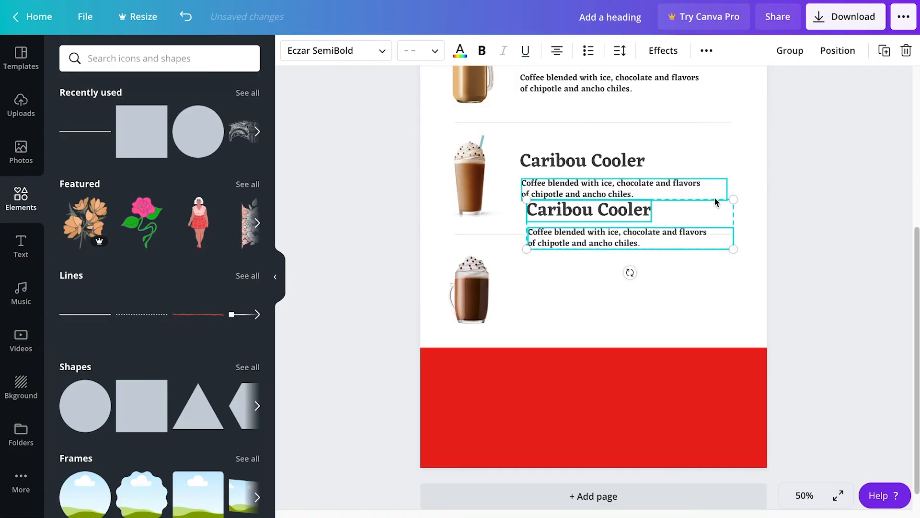
key("ctrl+z")
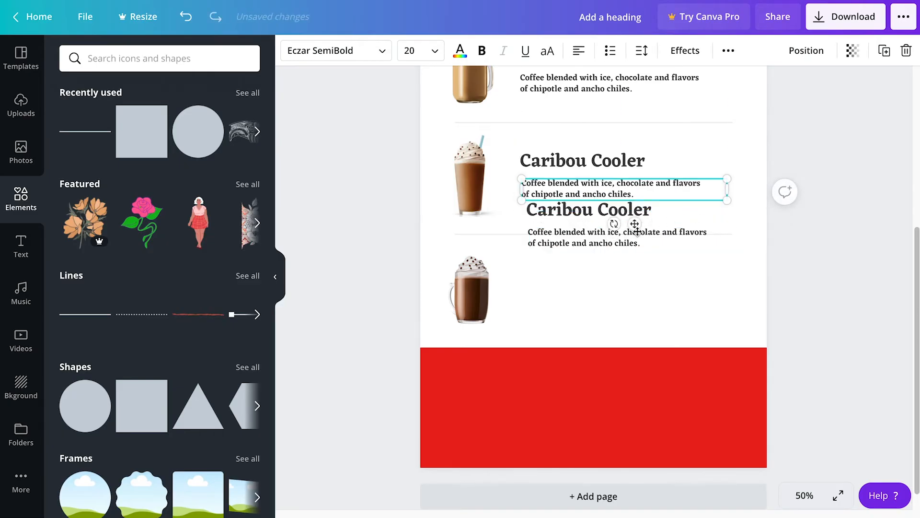
left_click_drag(631, 246, 623, 307)
Step: Nudge the second drink's heading and description up slightly between the two dividers
left_click(820, 226)
scroll(821, 227, "up", 3)
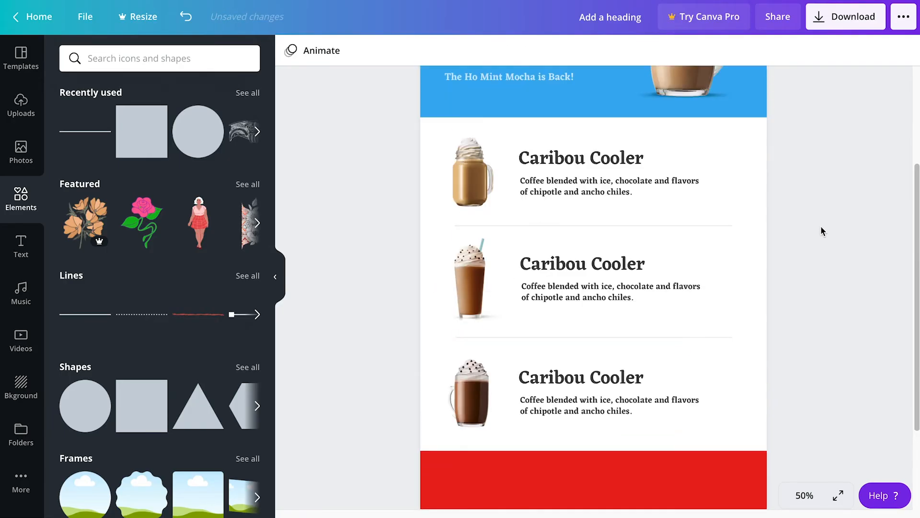
left_click(625, 266)
left_click(601, 295, "shift")
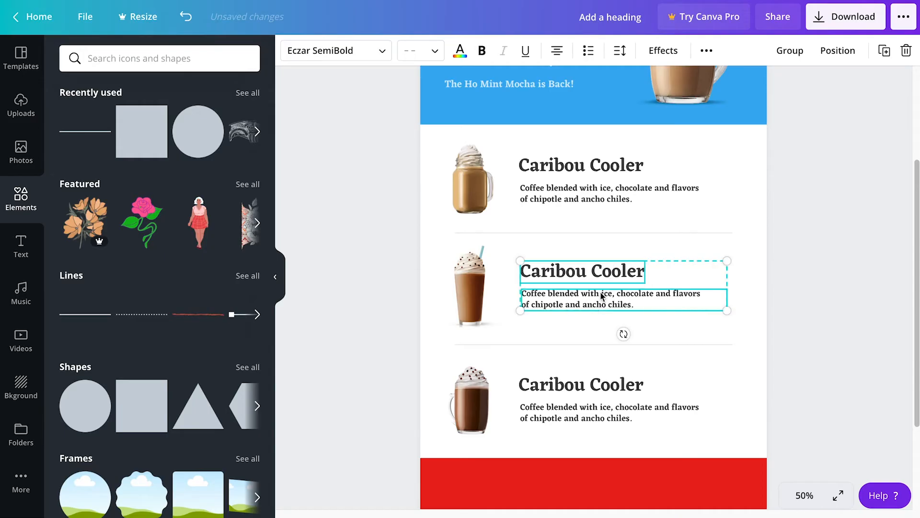
left_click(839, 235)
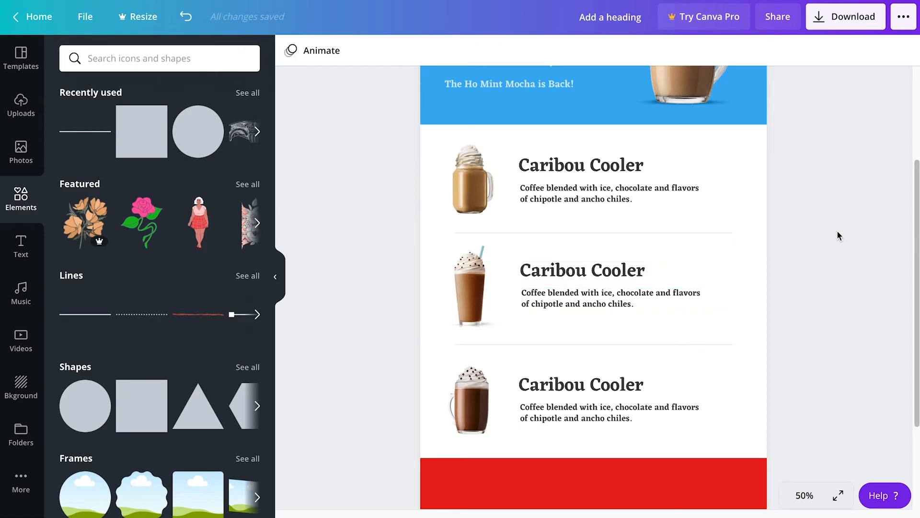
Step: Select the headings and descriptions of all three drinks and shift them slightly right, away from the drink images
scroll(791, 264, "up", 3)
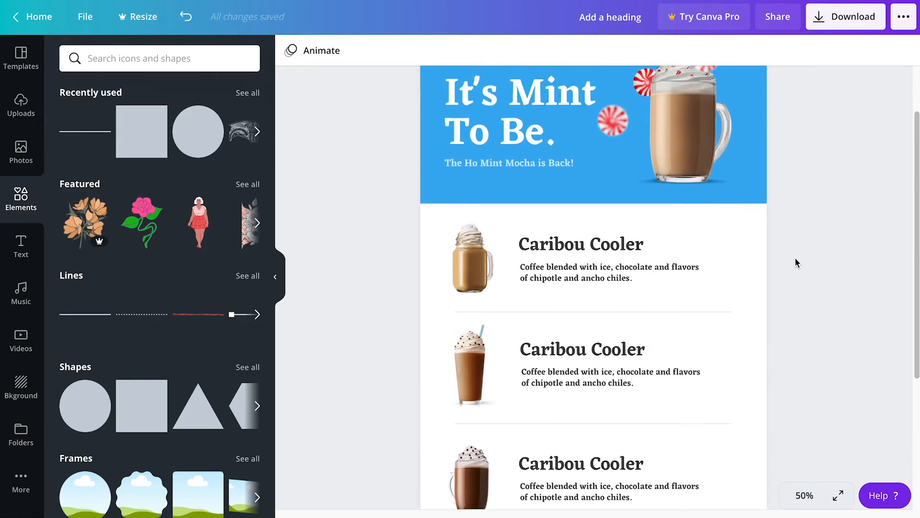
scroll(795, 263, "down", 3)
left_click(599, 400)
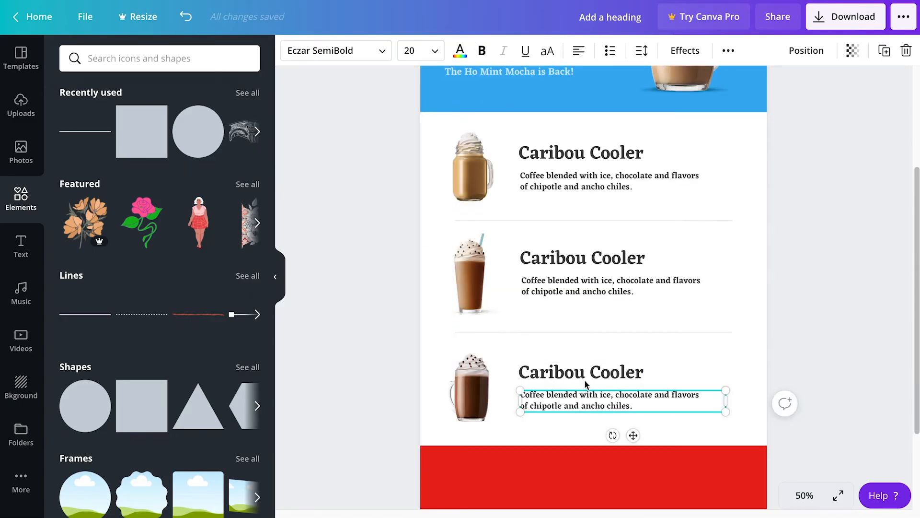
left_click(581, 372, "shift")
left_click(580, 294, "shift")
left_click(578, 260, "shift")
left_click(575, 156, "shift")
left_click(577, 181, "shift")
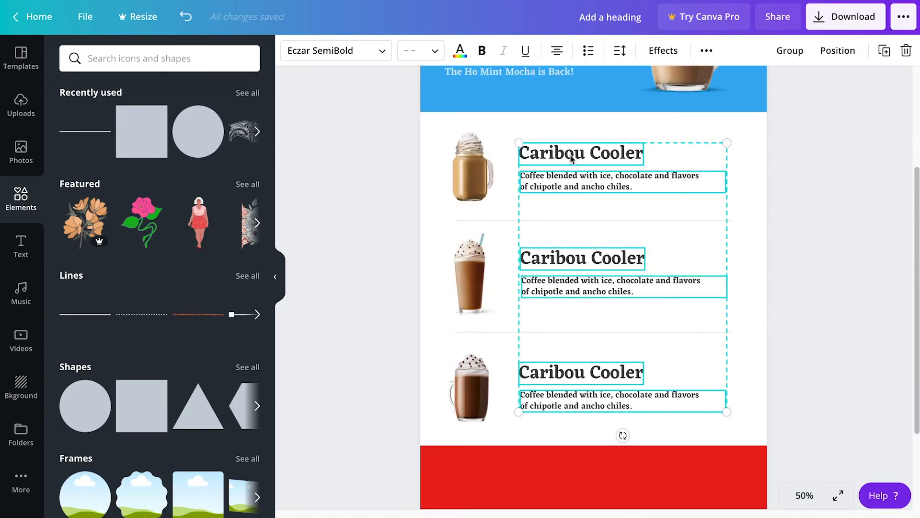
key("shift+Right")
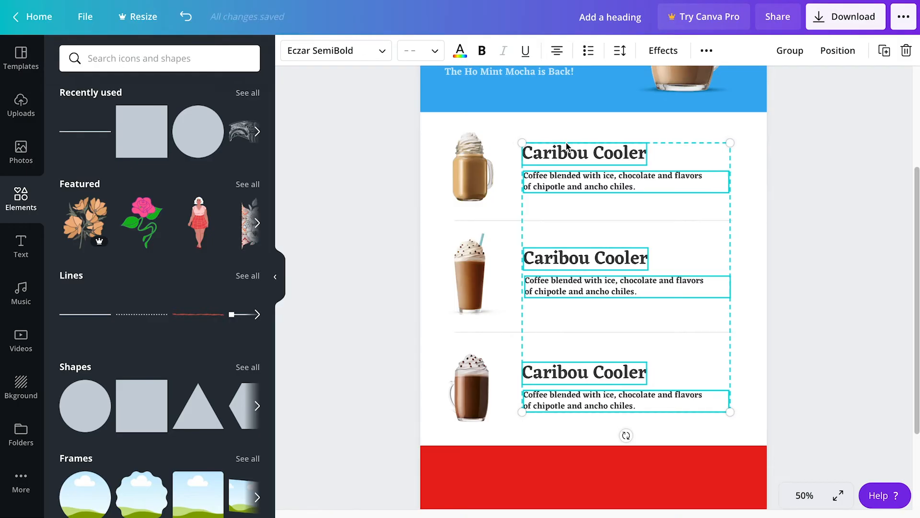
key("shift+Left")
key("shift+Right")
key("shift+Right")
key("shift+Left")
key("shift+Right")
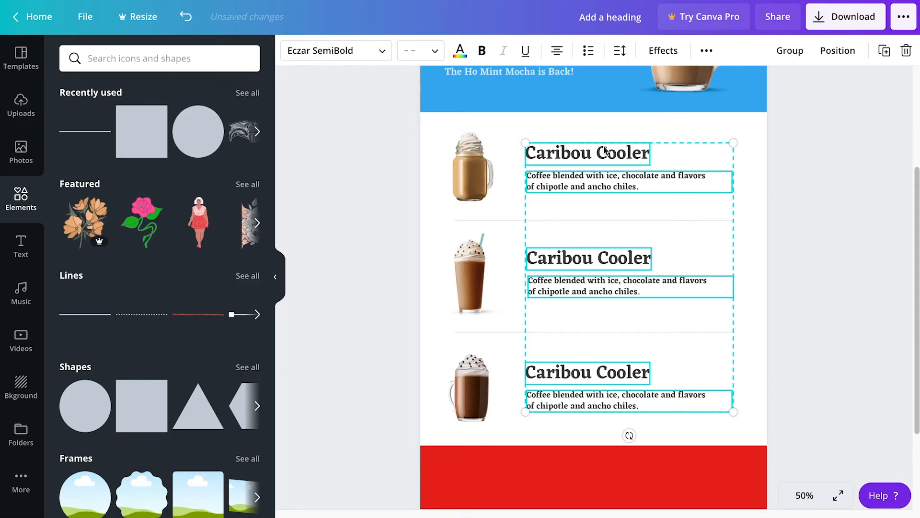
left_click(774, 162)
Step: Add the uploaded image of the coffee gift box to the page
scroll(847, 193, "down", 3)
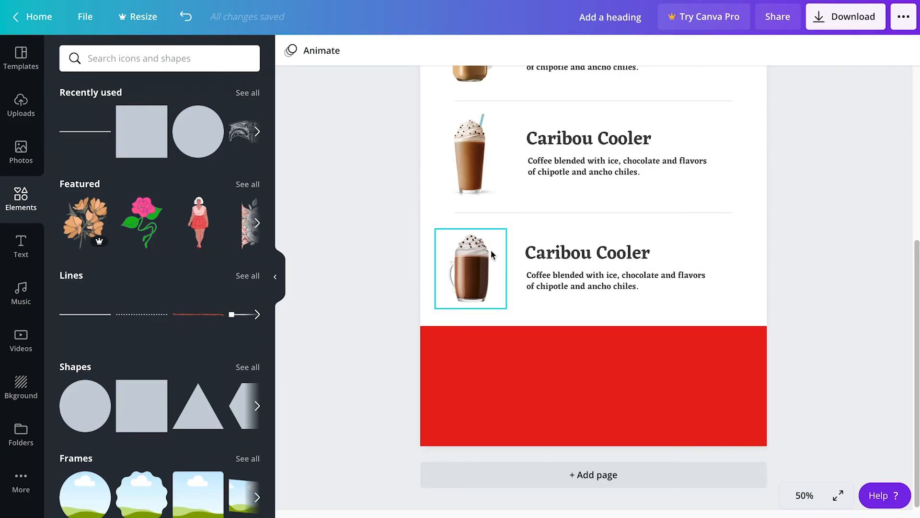
left_click(23, 161)
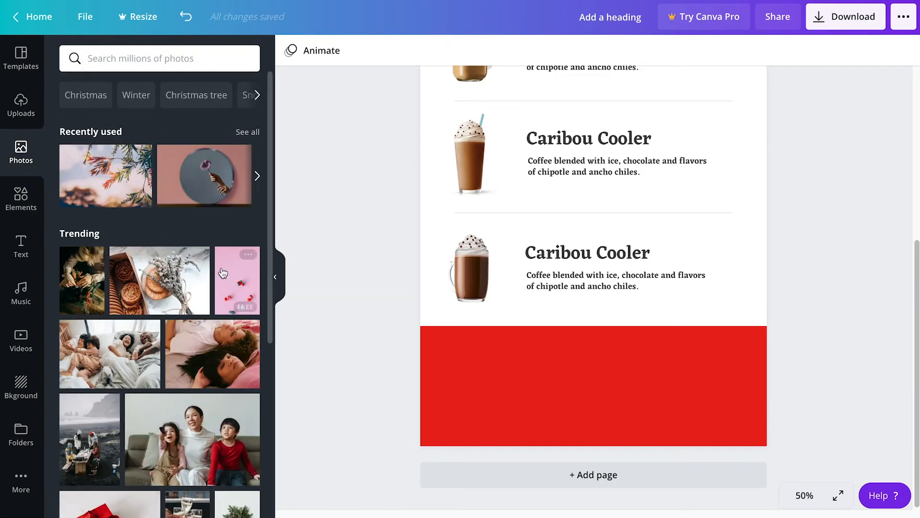
left_click(30, 109)
left_click(146, 250)
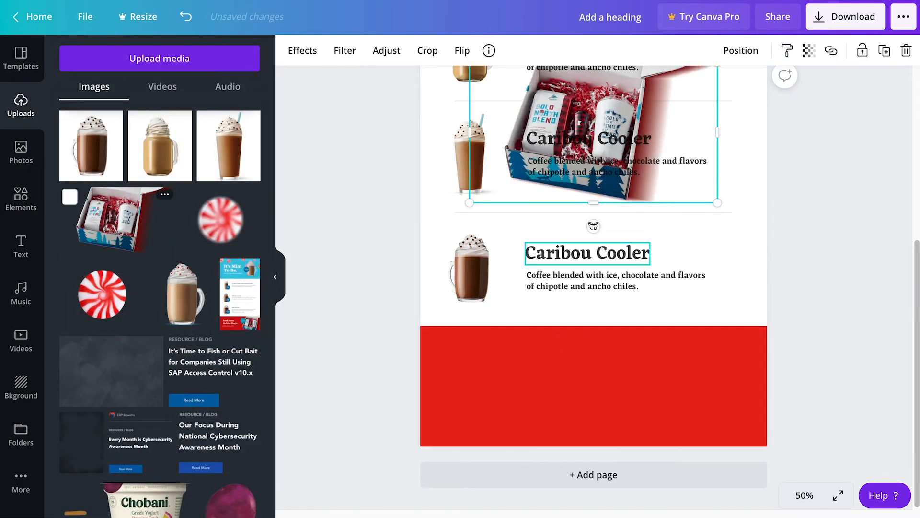
Step: Move the coffee gift box image onto the red bottom banner, shrink it to the banner's height and place it at the banner's right end
left_click_drag(637, 93, 714, 356)
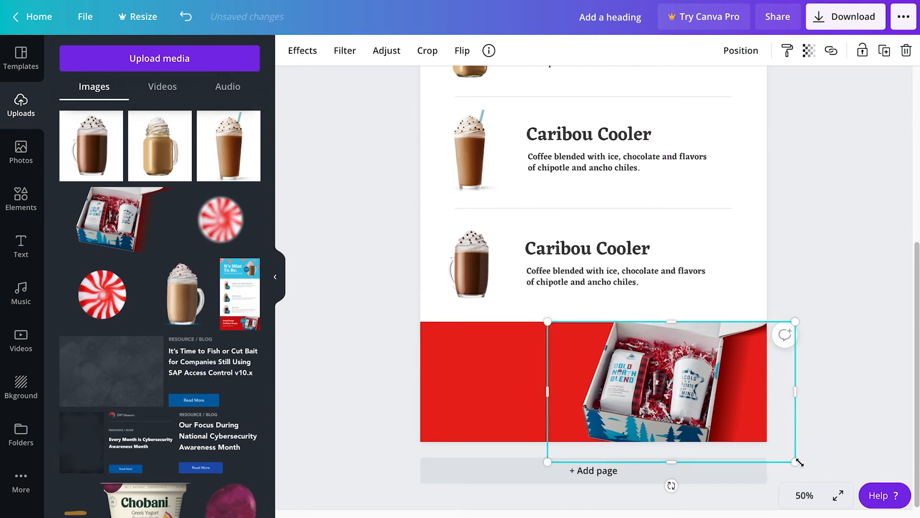
left_click_drag(800, 463, 741, 436)
left_click_drag(625, 399, 738, 370)
left_click(830, 286)
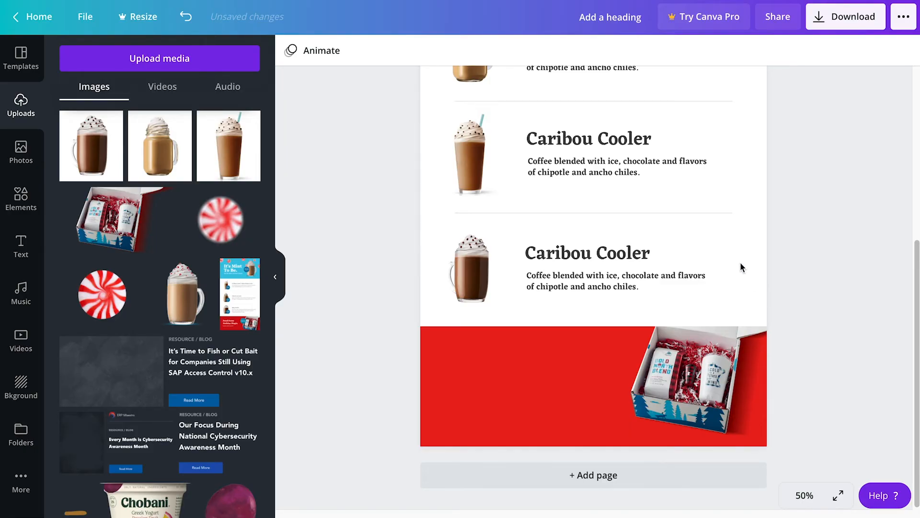
Step: Copy "Send Some Holiday Magic." from the notes document, paste it onto the page and place it on the red banner beside the gift box
scroll(488, 386, "up", 1)
scroll(498, 380, "up", 1)
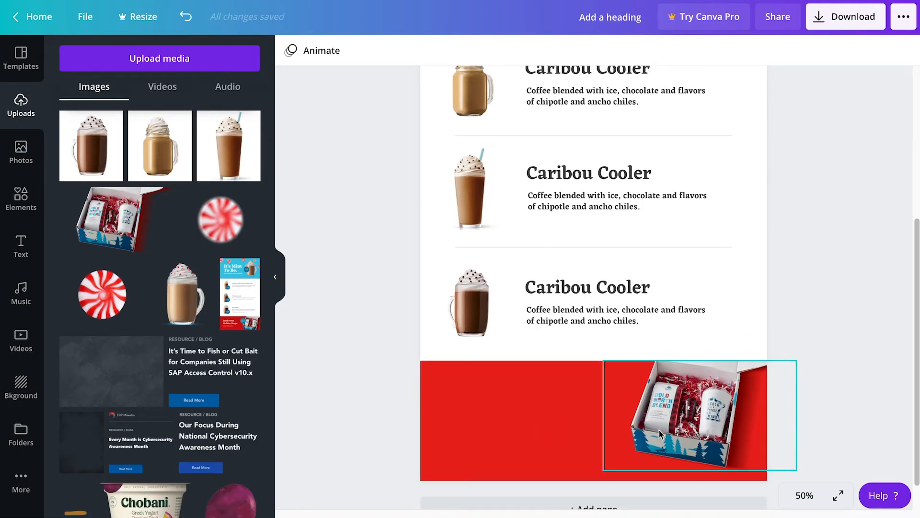
scroll(632, 397, "up", 5)
scroll(633, 398, "down", 5)
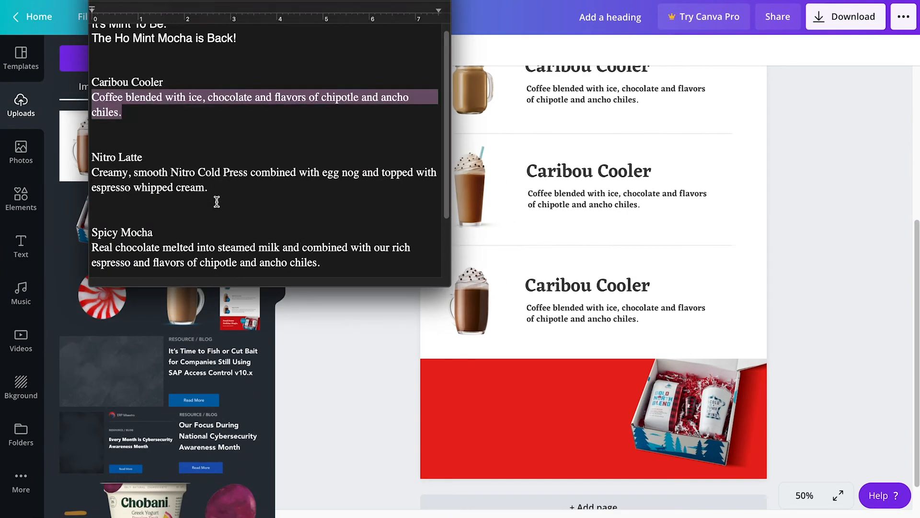
scroll(216, 199, "down", 3)
triple_click(165, 239)
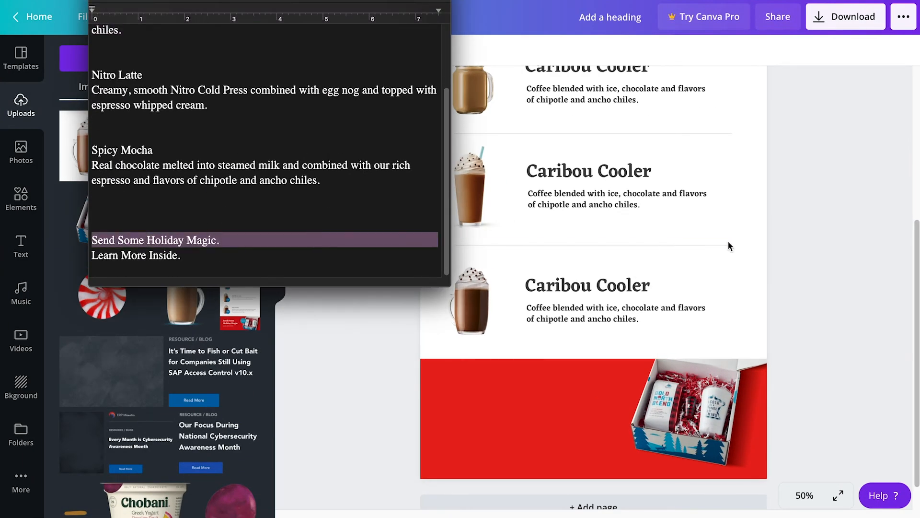
key("super+c")
left_click(821, 231)
key("super+v")
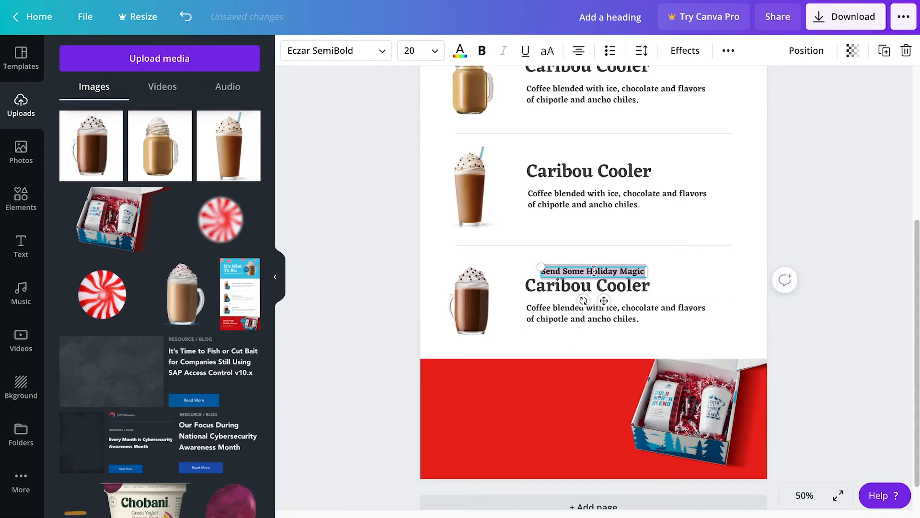
left_click_drag(592, 279, 531, 407)
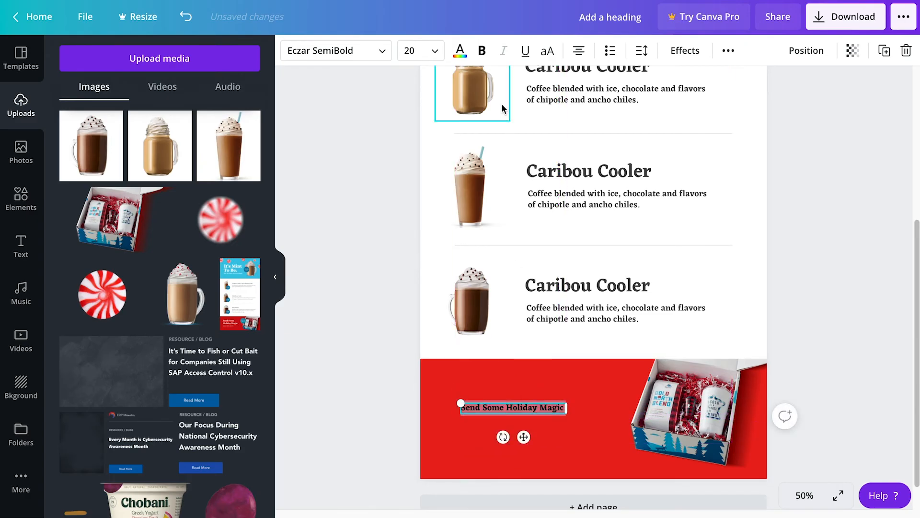
Step: Color the "Send Some Holiday Magic." text white and set its font size to 43
left_click(467, 55)
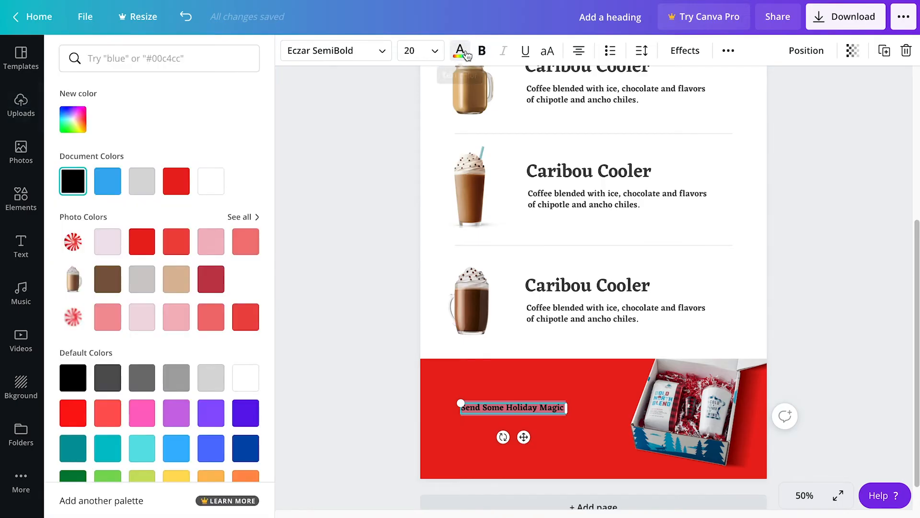
left_click(211, 181)
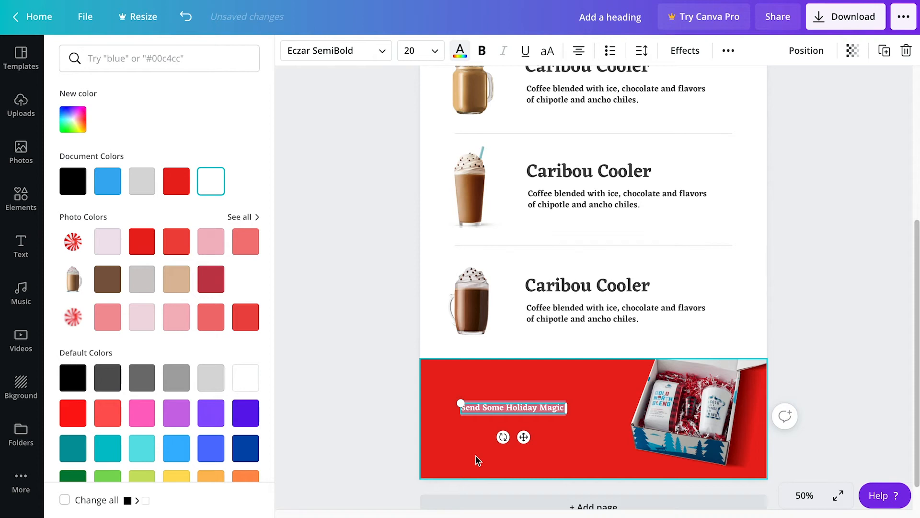
left_click(426, 50)
left_click(410, 51)
key("BackSpace")
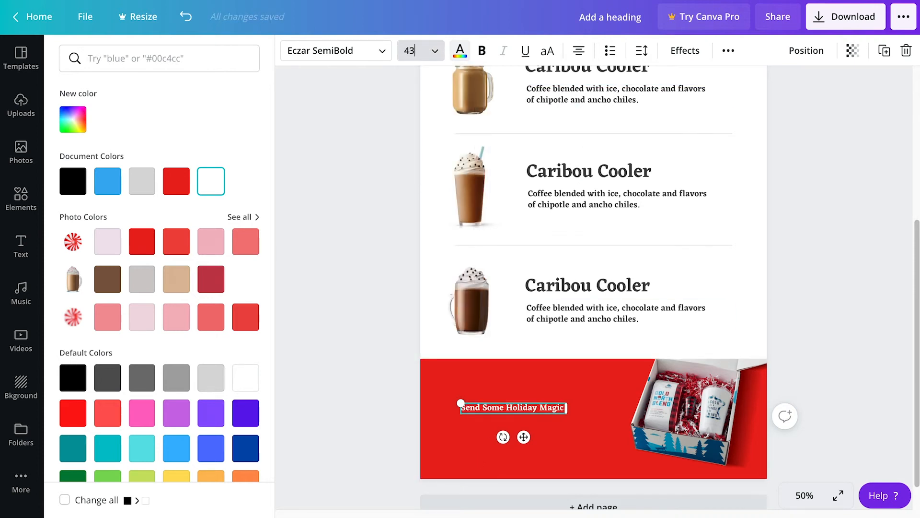
key("Return")
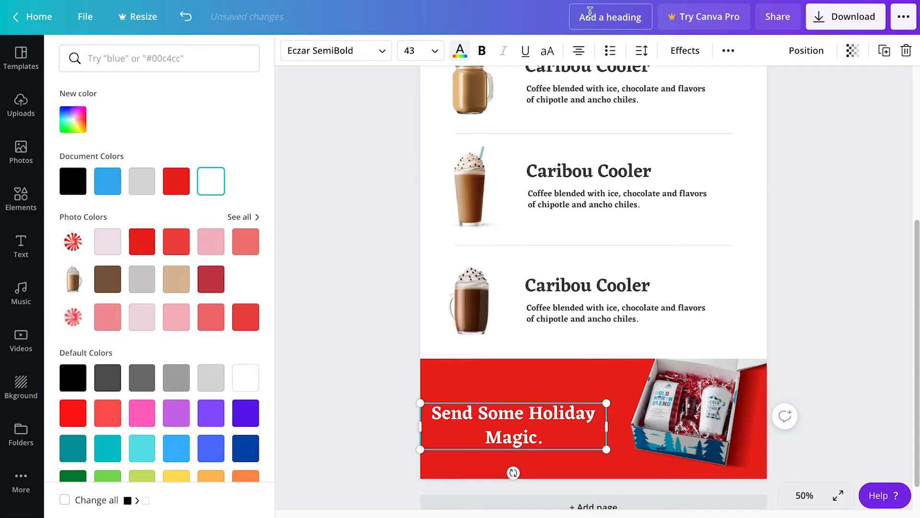
Step: Left-align the banner heading, narrow its box to wrap after "Send Some" and line it up with the left ends of the dividers
left_click(580, 52)
left_click_drag(561, 397, 585, 375)
left_click(539, 392)
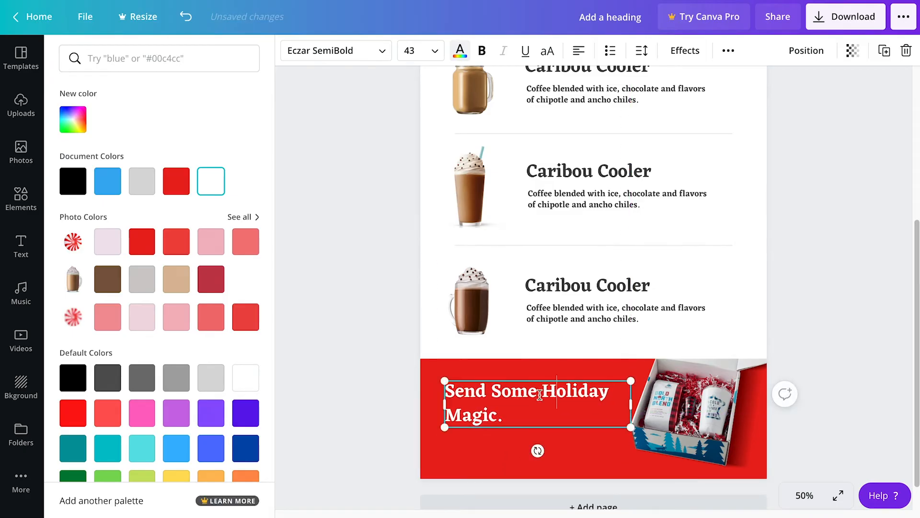
left_click_drag(630, 404, 573, 404)
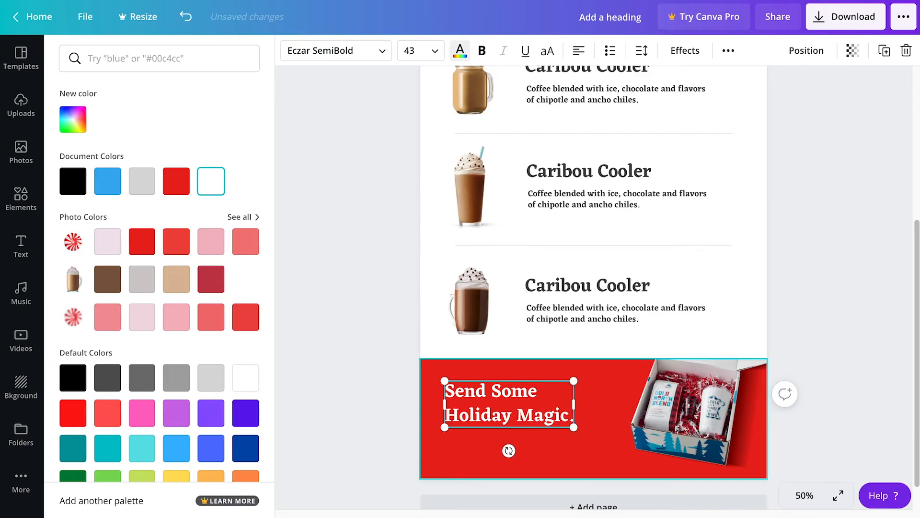
left_click_drag(545, 379, 553, 376)
Step: Duplicate the last drink's description and place the copy on the red banner directly under the heading, left-aligned with it
left_click(606, 312)
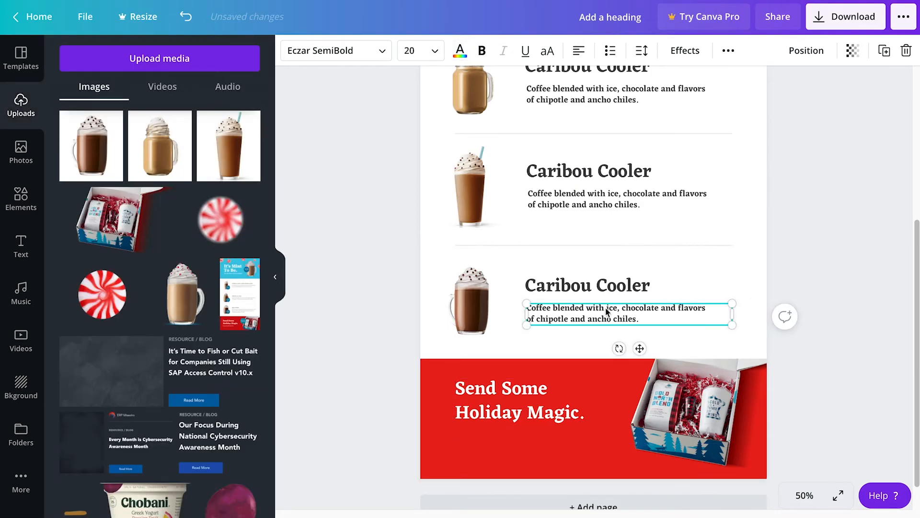
left_click(755, 284)
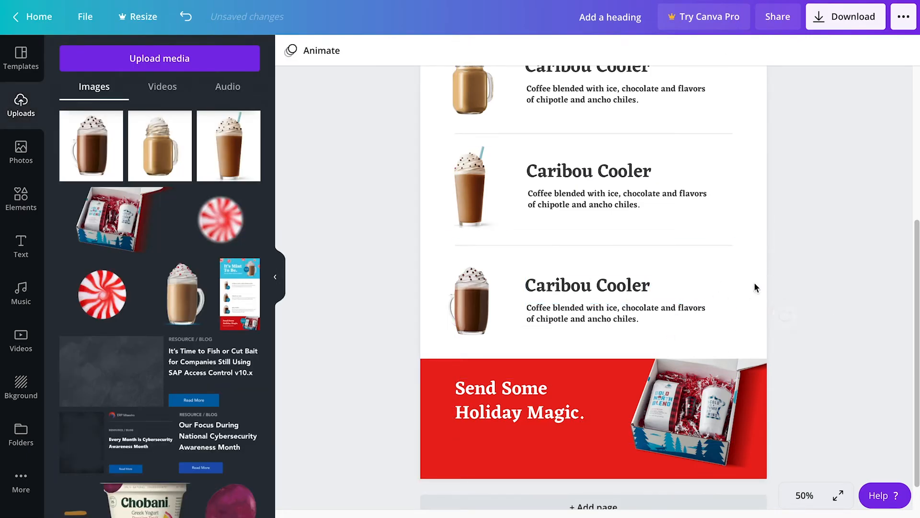
left_click(651, 313)
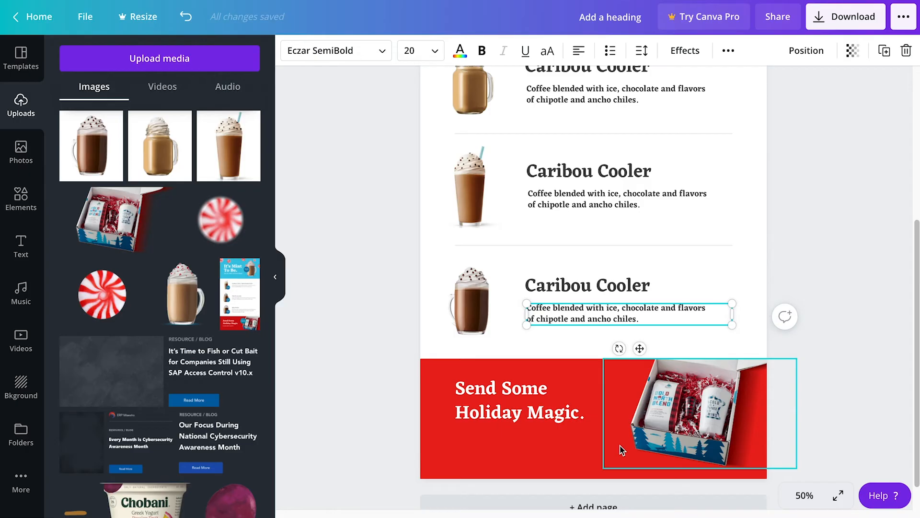
key("ctrl+d")
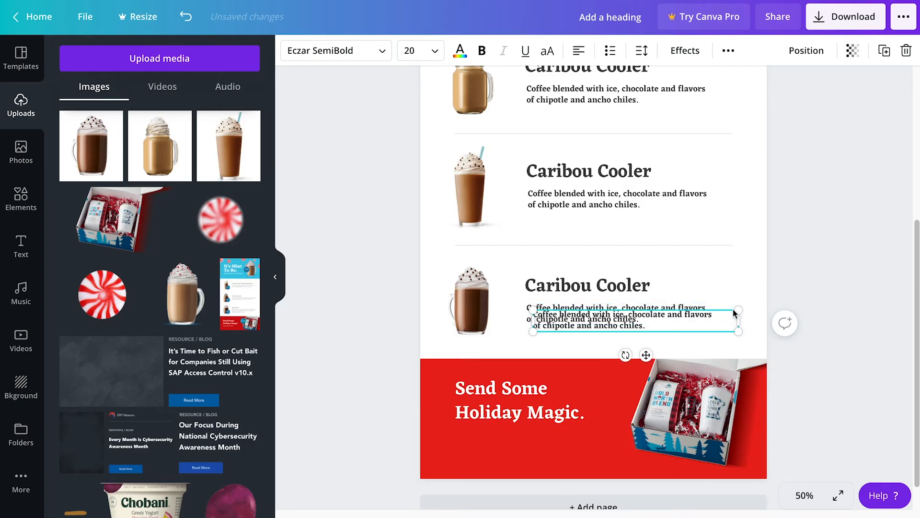
key("shift+Down")
key("shift+Down")
key("shift+Down")
key("shift+Down")
key("shift+Down")
key("shift+Down")
key("shift+Down")
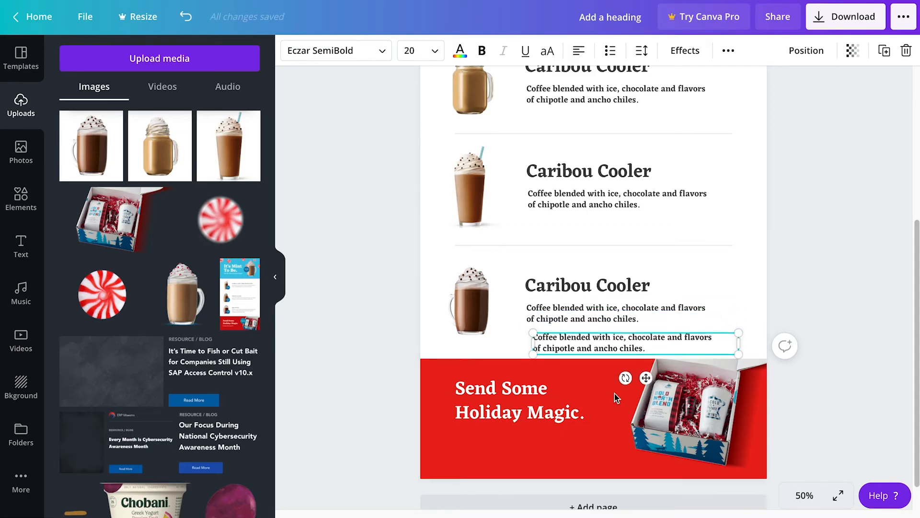
left_click_drag(644, 385, 569, 478)
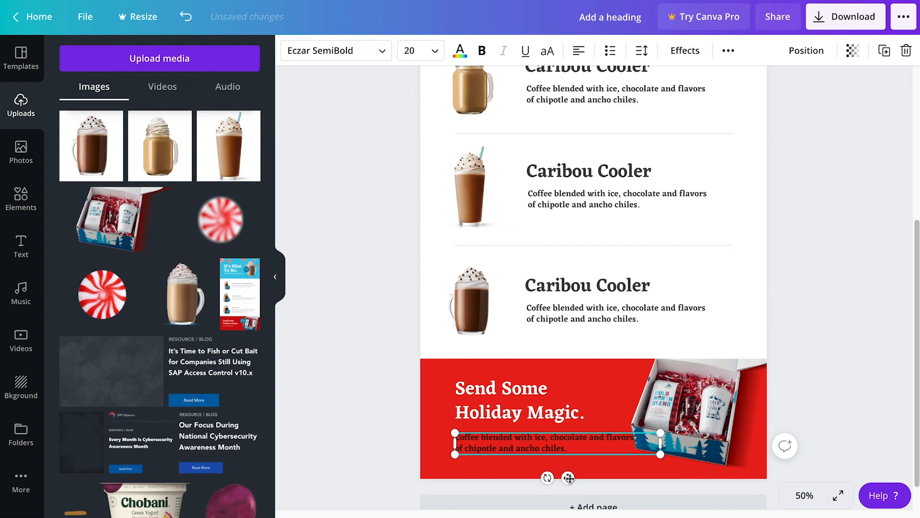
Step: Replace the duplicated description on the red banner with "Learn More Inside." copied from the notes document
key("ctrl+Up")
left_click(121, 103)
double_click(162, 256)
triple_click(162, 257)
key("super+c")
left_click(843, 317)
triple_click(509, 442)
key("super+v")
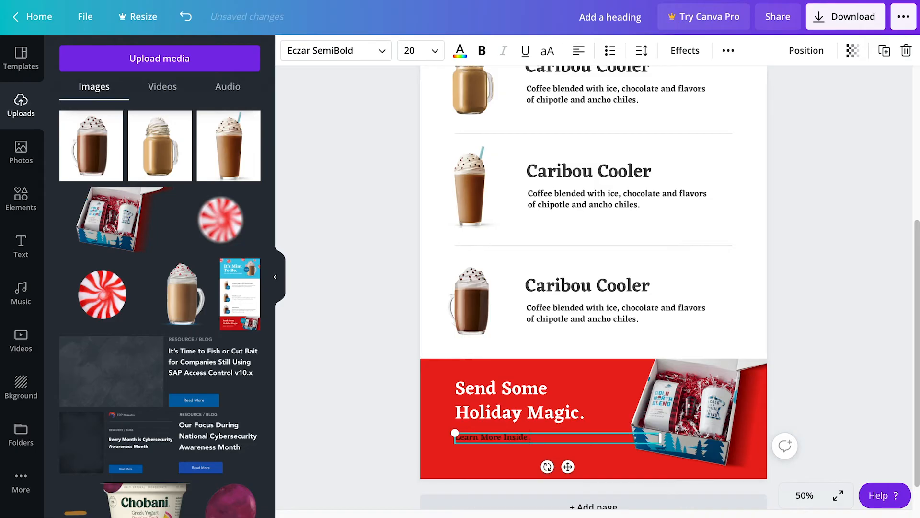
Step: Color the "Learn More Inside." text on the red banner white
triple_click(480, 440)
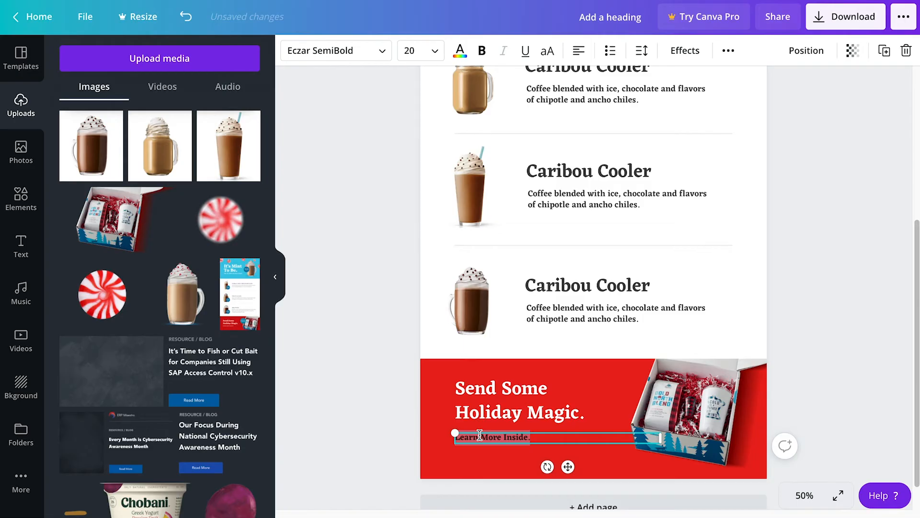
left_click(459, 52)
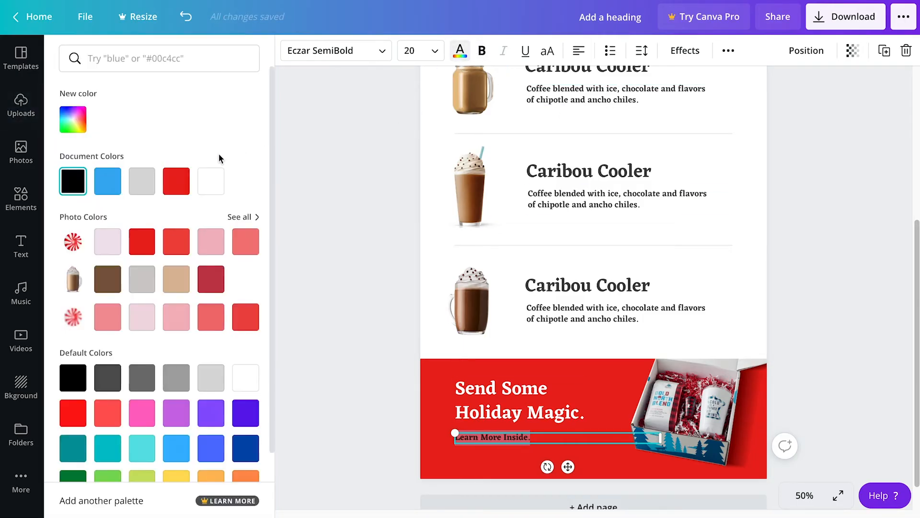
left_click(211, 181)
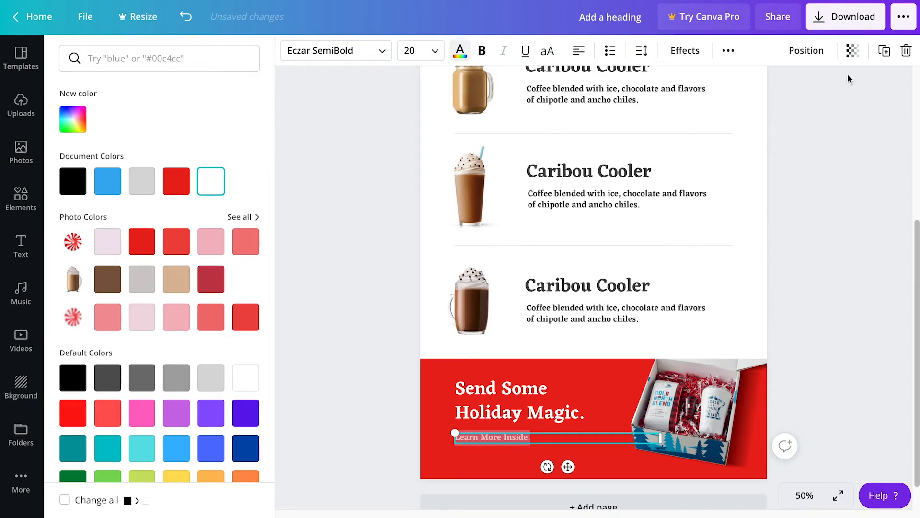
left_click(852, 50)
left_click(829, 237)
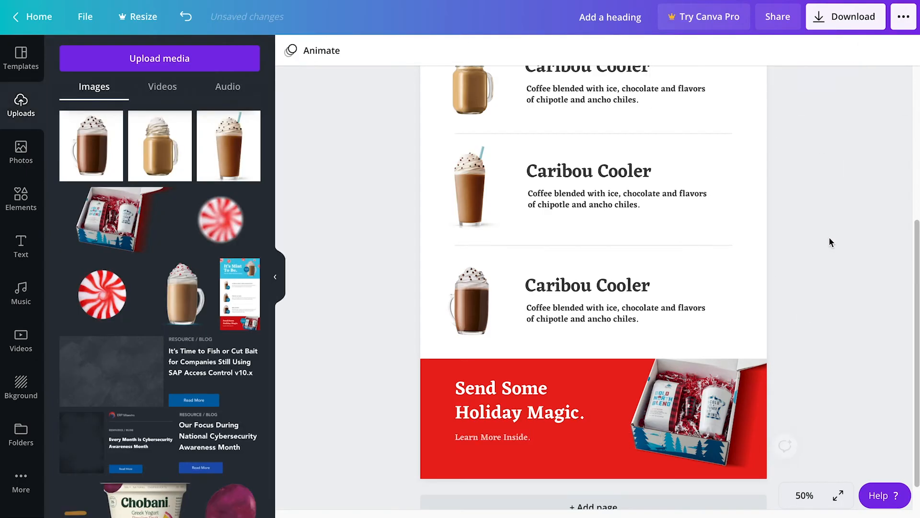
Step: Move the "Learn More Inside." line slightly up, closer to the banner heading
left_click(462, 441)
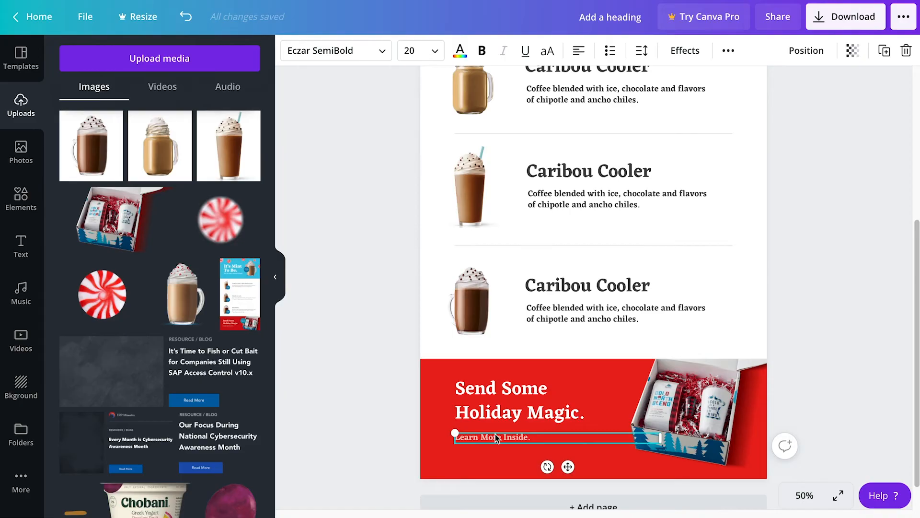
left_click_drag(568, 467, 570, 464)
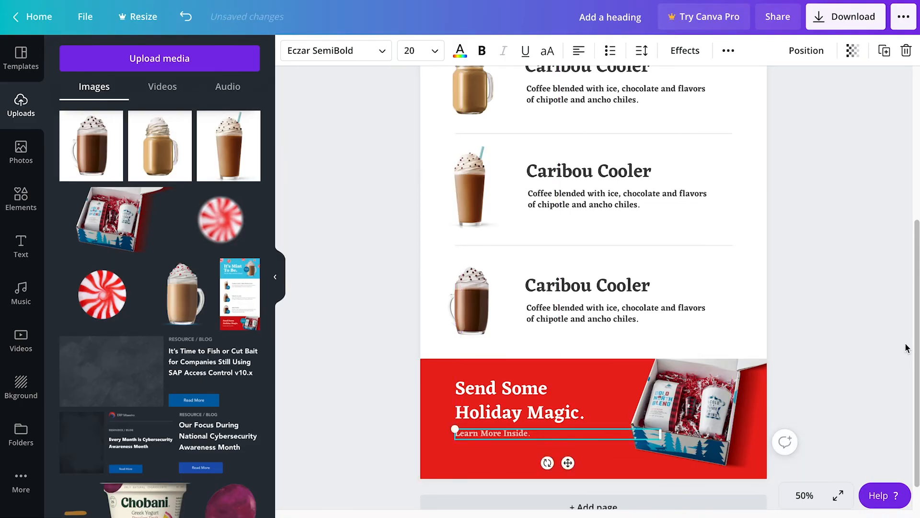
left_click(905, 348)
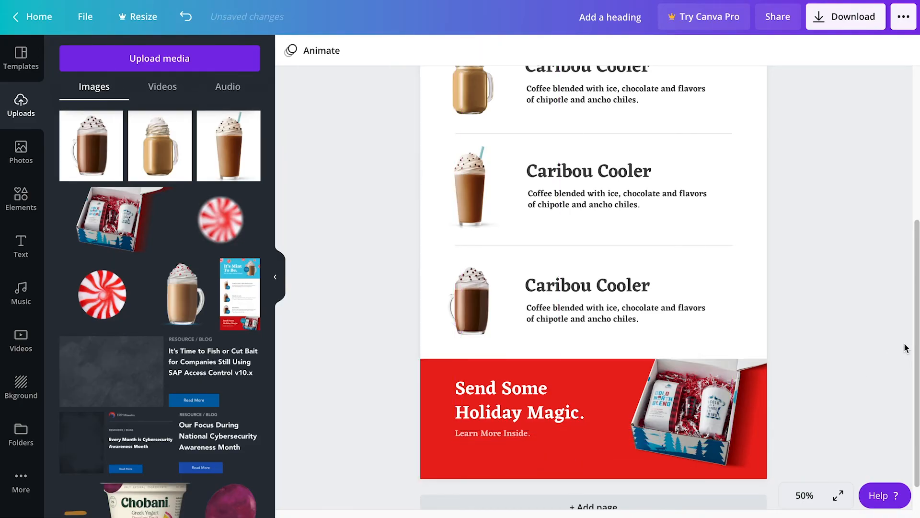
Step: Select the banner heading and "Learn More Inside." together and shift both down to center them vertically in the red banner
left_click(507, 415)
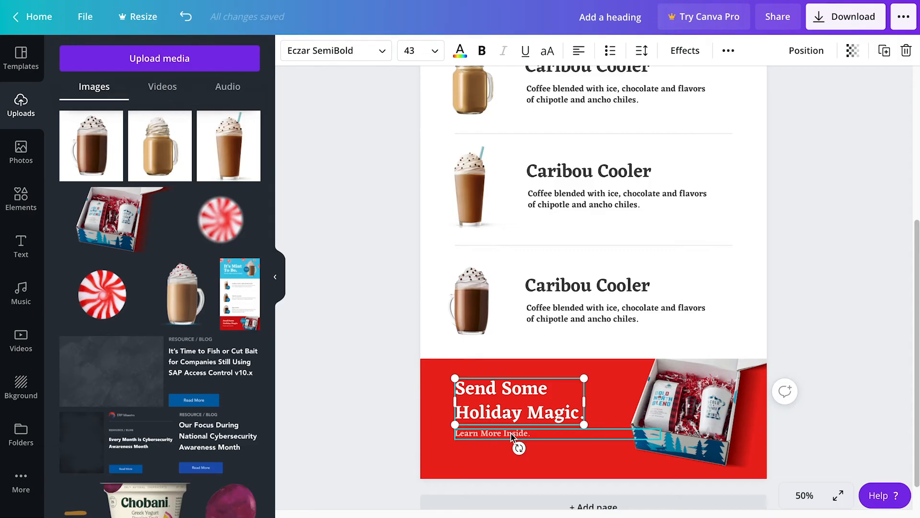
left_click(511, 433)
left_click(519, 422, "shift")
key("shift+Down")
key("shift+Down")
key("shift+Down")
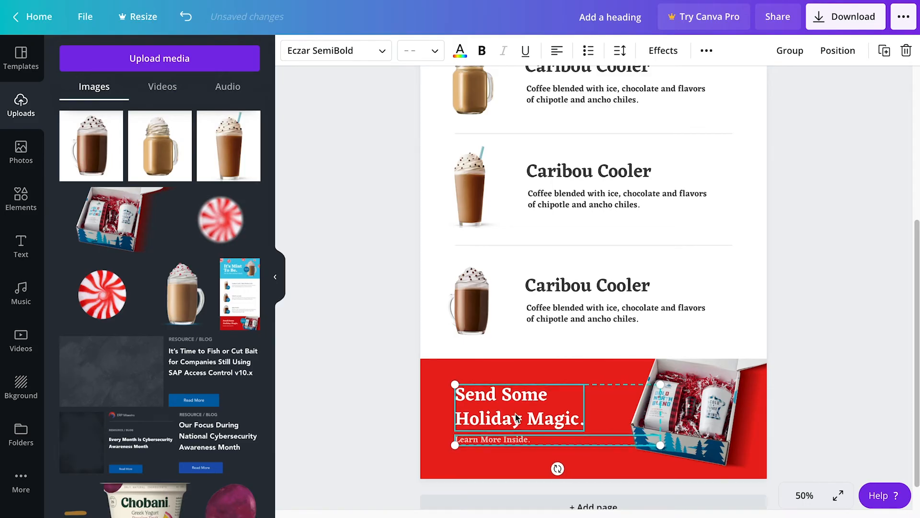
left_click(821, 332)
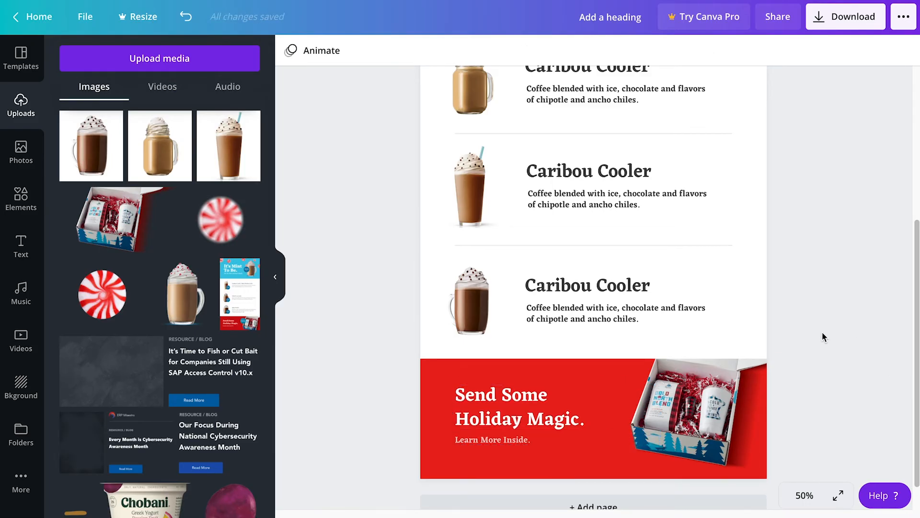
left_click(515, 441)
left_click(510, 408, "shift")
key("Down")
key("Down")
key("Down")
key("Down")
left_click(887, 241)
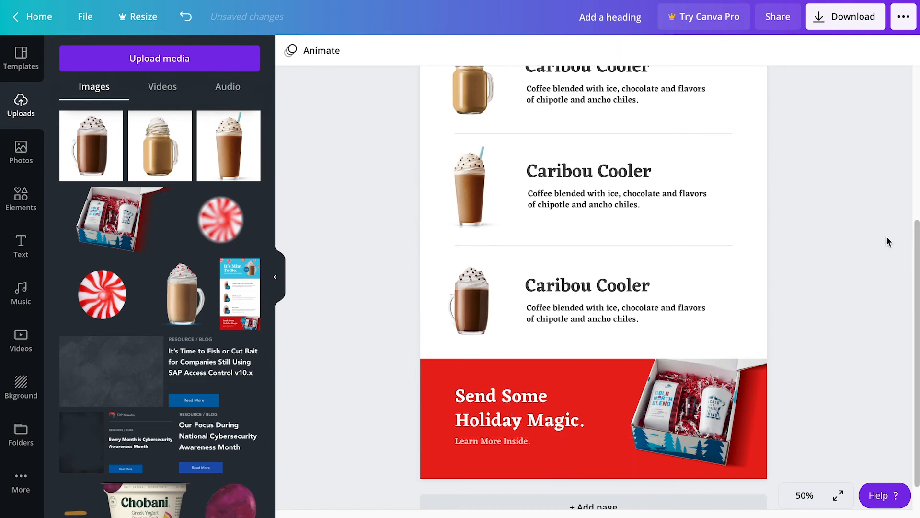
Step: Nudge only the "Learn More Inside." line down slightly to widen the gap below the banner heading
left_click(520, 446)
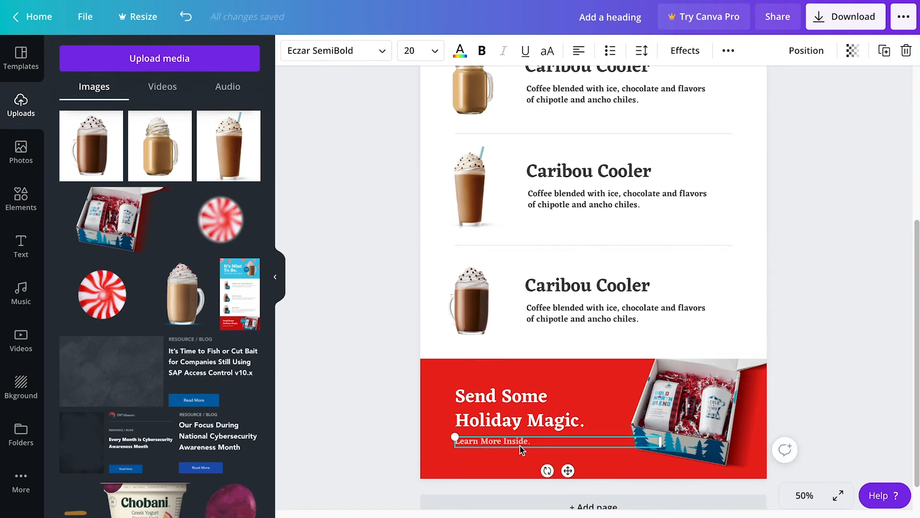
key("Down")
key("Down")
left_click(844, 305)
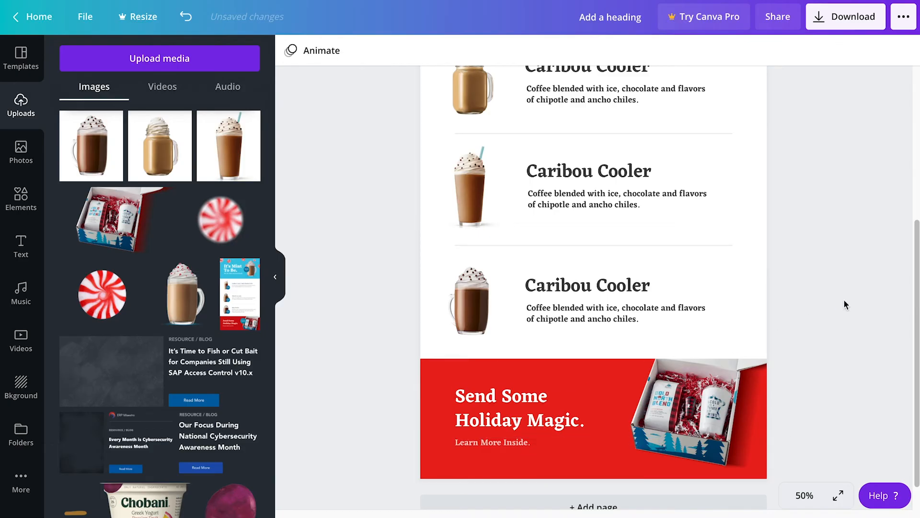
scroll(583, 410, "up", 1)
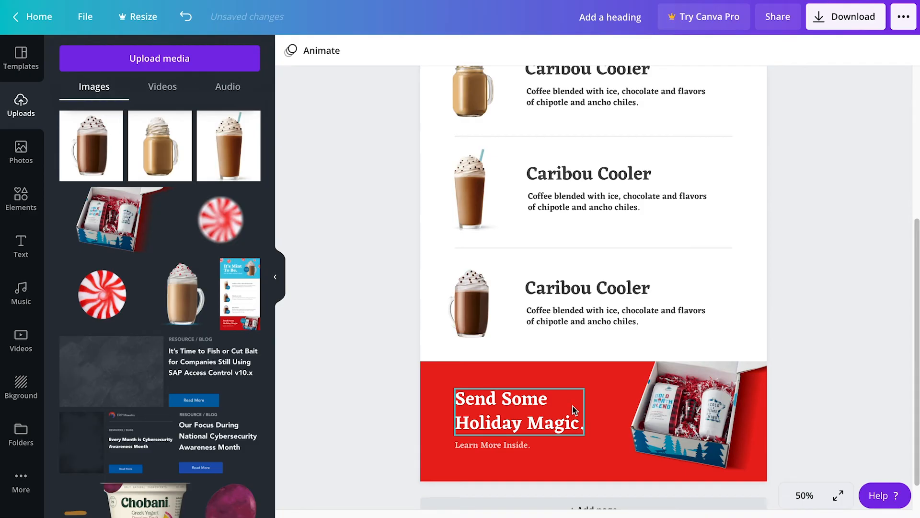
scroll(574, 410, "up", 5)
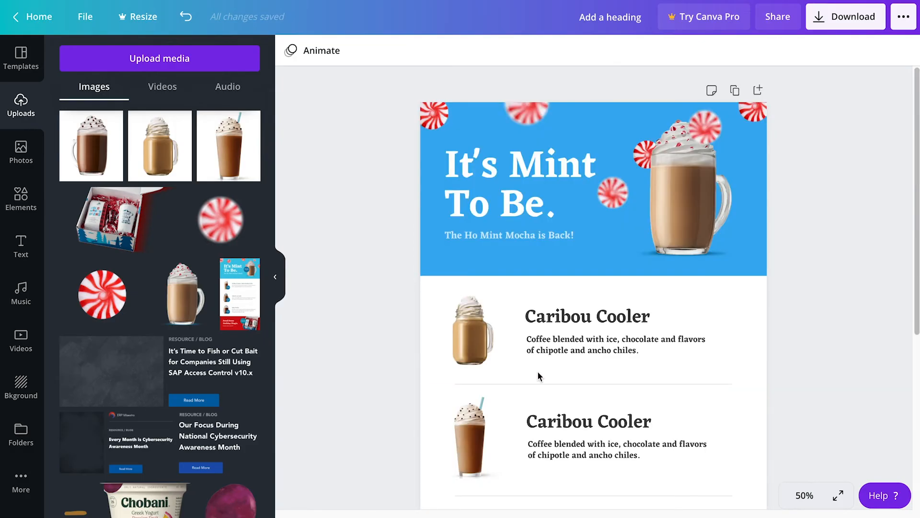
Step: Review page 1 from the mint mocha banner through the drink sections to the red gift-box banner
scroll(521, 226, "down", 6)
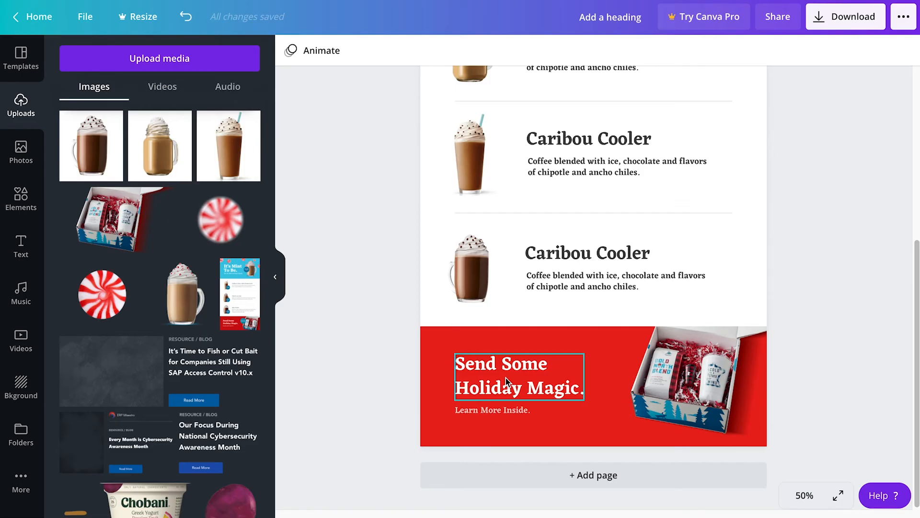
scroll(536, 355, "up", 6)
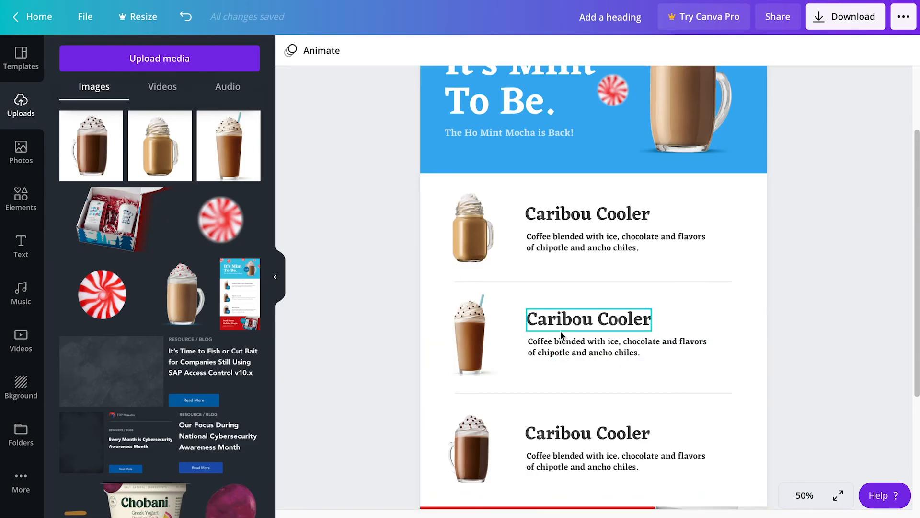
scroll(562, 334, "down", 2)
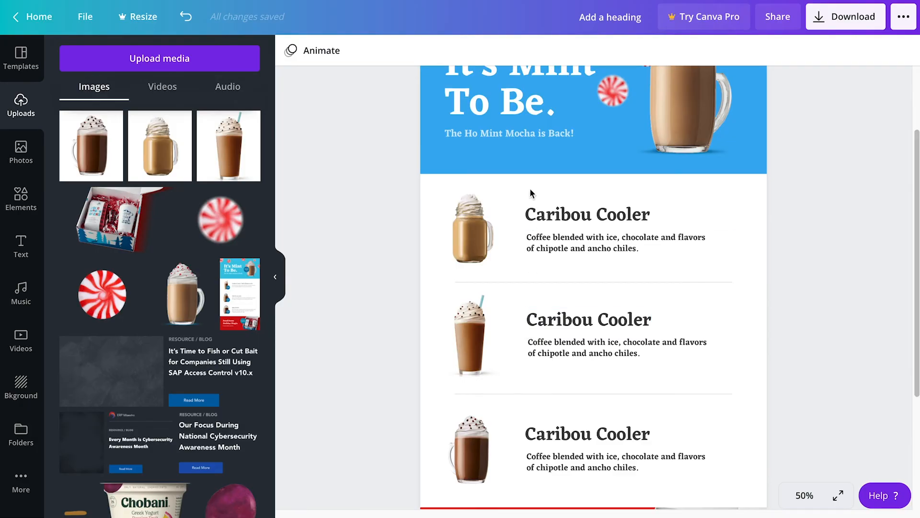
scroll(681, 242, "down", 4)
scroll(690, 242, "up", 6)
scroll(695, 245, "down", 2)
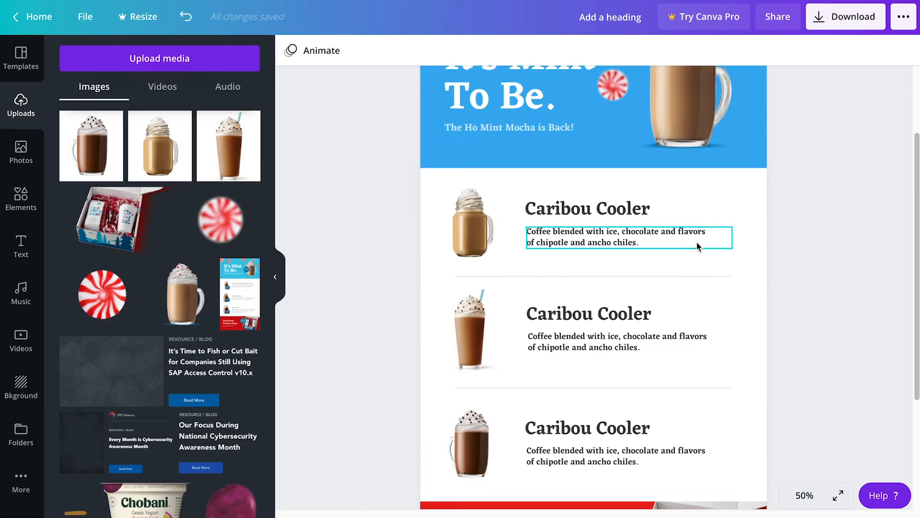
scroll(697, 241, "up", 2)
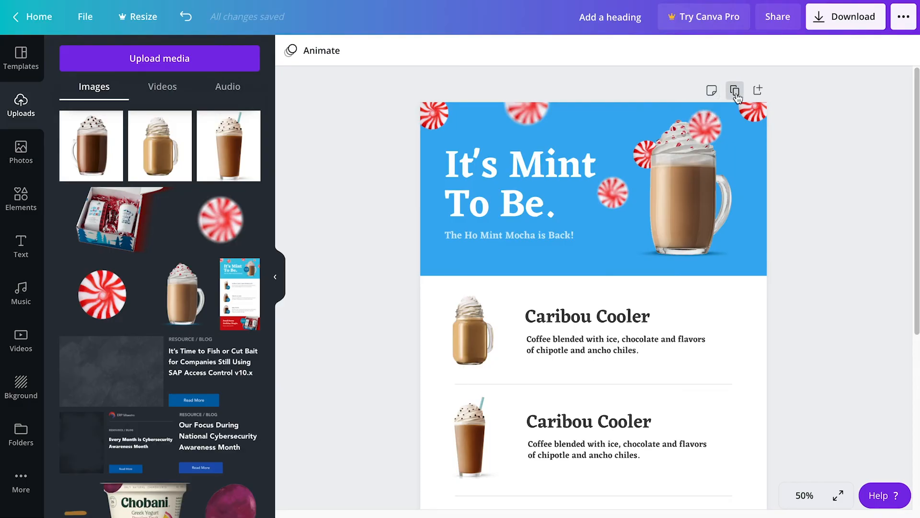
Step: Add a blank second page and paste a copy of page 1's blue banner rectangle onto it
left_click(757, 91)
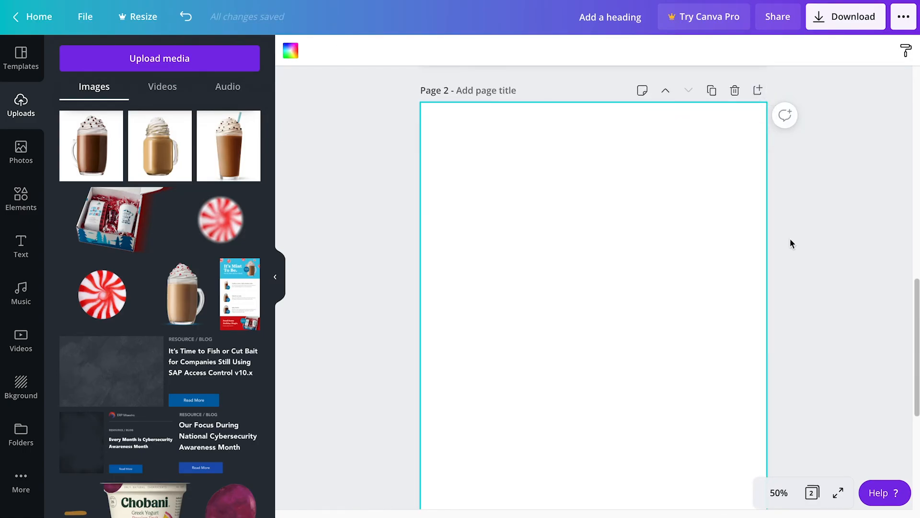
scroll(790, 237, "up", 10)
left_click(593, 124)
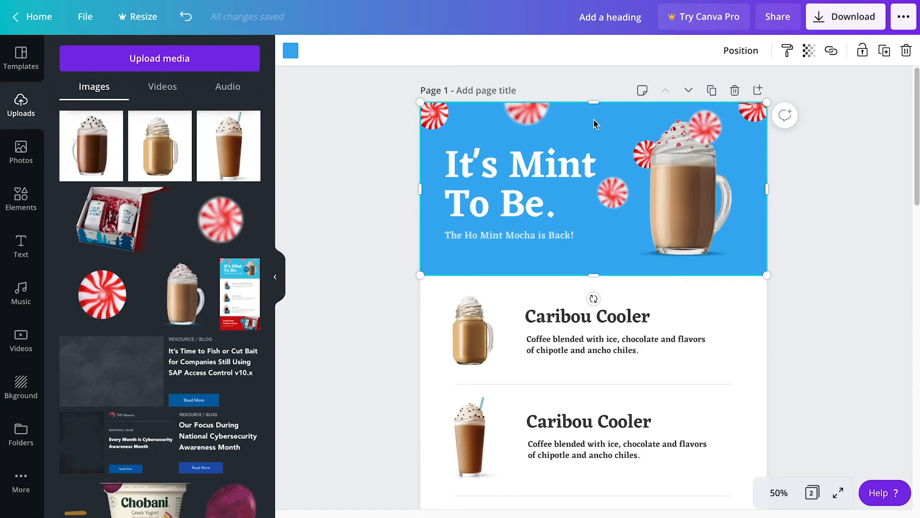
scroll(671, 188, "down", 10)
left_click(663, 227)
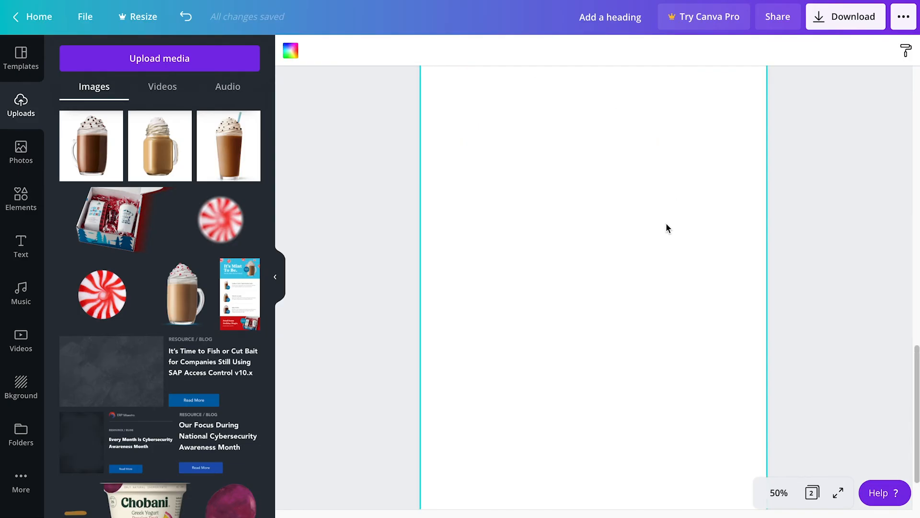
key("ctrl+v")
scroll(668, 214, "up", 4)
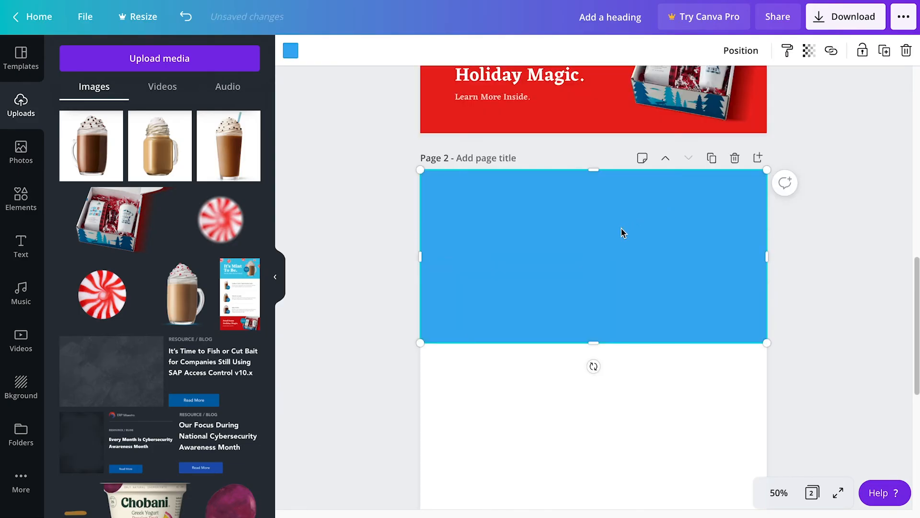
Step: Stretch the blue rectangle down to the bottom edge of page 2 so it covers the whole page
scroll(615, 254, "down", 3)
scroll(623, 254, "down", 3)
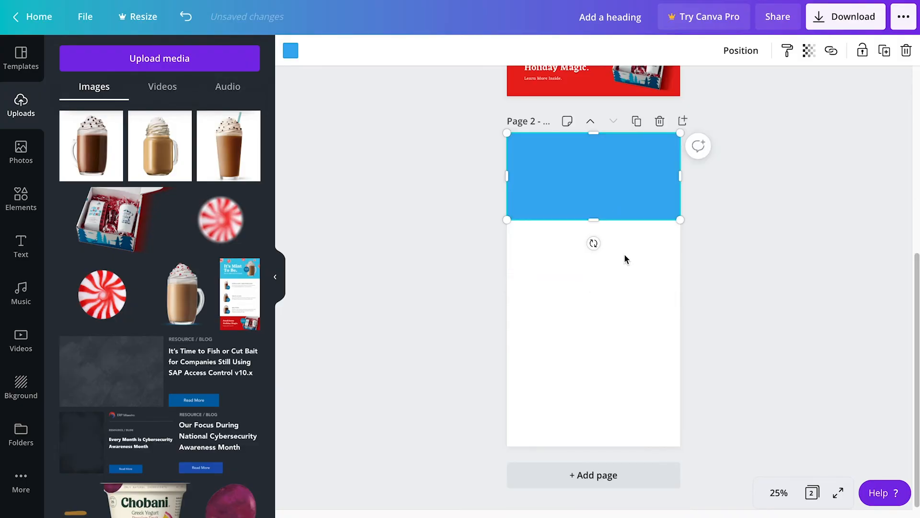
left_click_drag(599, 225, 589, 448)
left_click(740, 338)
Step: Copy the mint mocha mug image from page 1's banner onto page 2
scroll(738, 335, "up", 5)
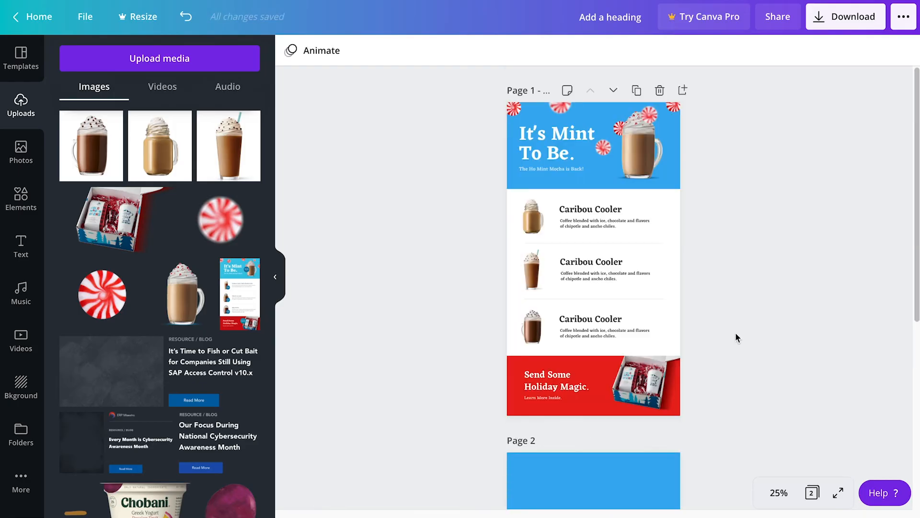
left_click(645, 145)
scroll(646, 145, "down", 5)
left_click(616, 232)
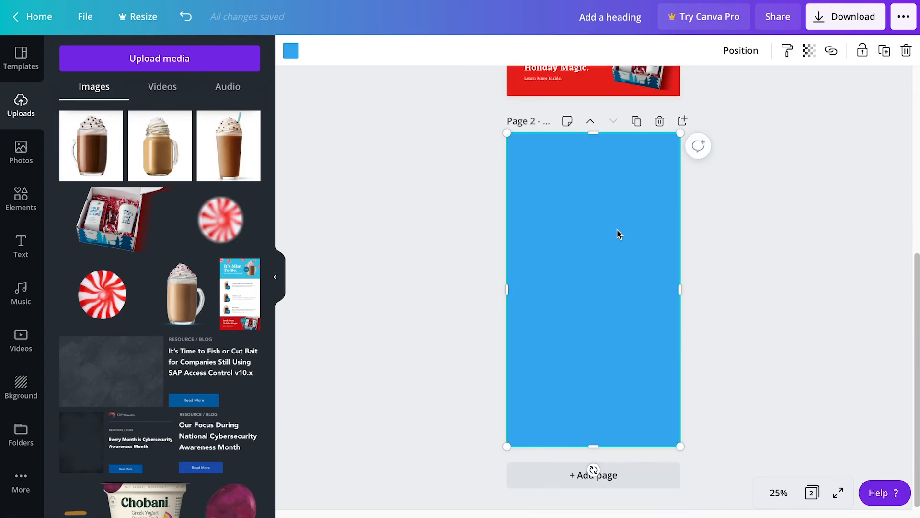
key("ctrl+v")
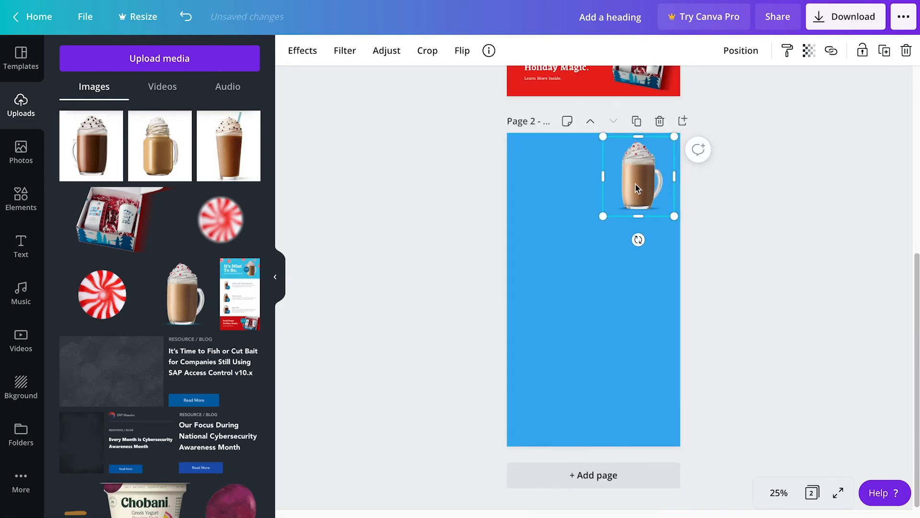
Step: Enlarge the mug on page 2 and center it horizontally around the middle of the page
left_click_drag(635, 184, 575, 308)
left_click_drag(625, 365, 660, 377)
left_click_drag(615, 338, 607, 316)
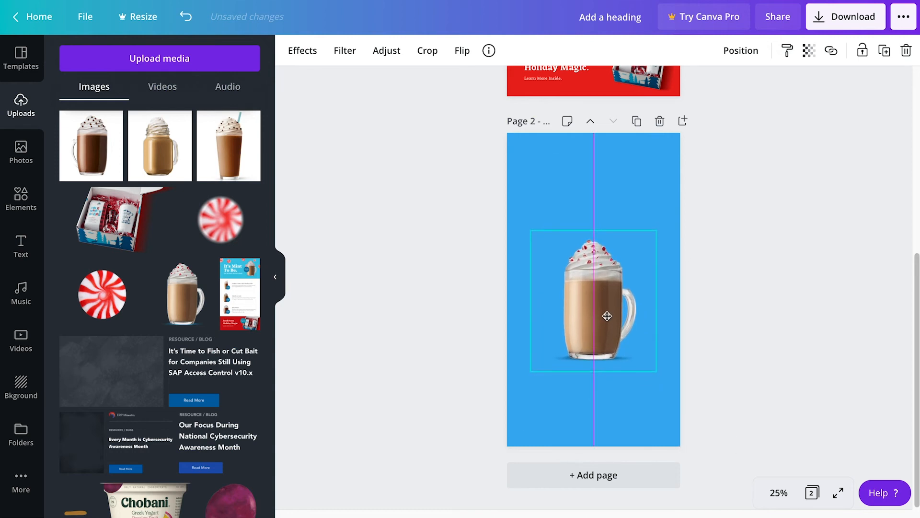
left_click(718, 254)
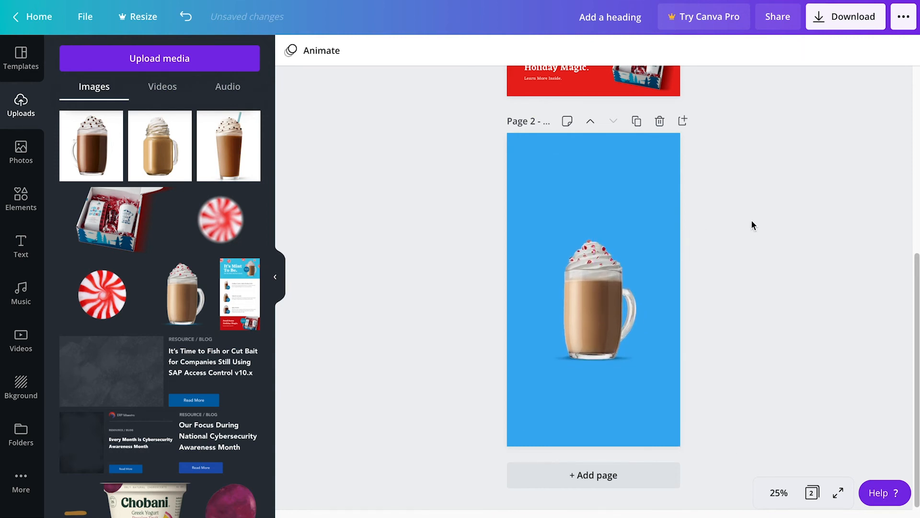
Step: Copy the "It's Mint To Be." heading and its subtitle from page 1 and place them above the mug on page 2
scroll(751, 222, "up", 6)
left_click(573, 135)
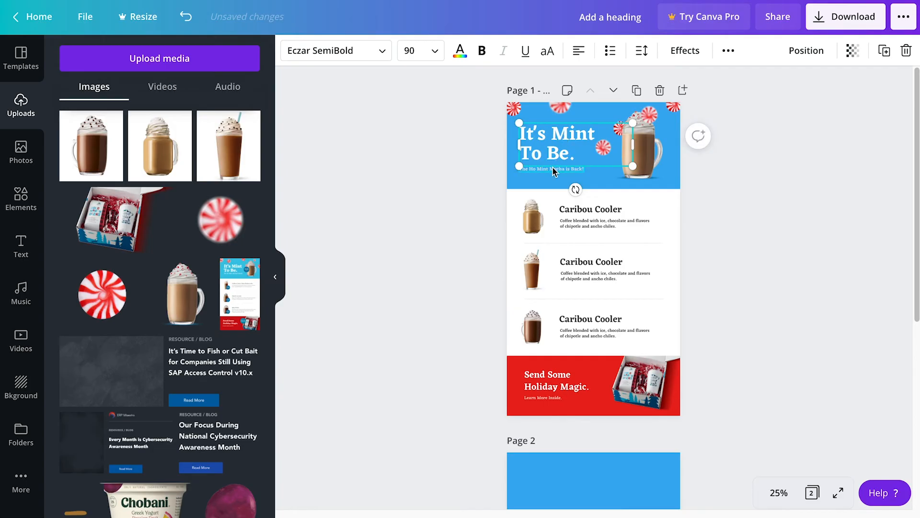
left_click(552, 169, "shift")
key("ctrl+c")
scroll(636, 192, "down", 6)
left_click(618, 211)
key("ctrl+v")
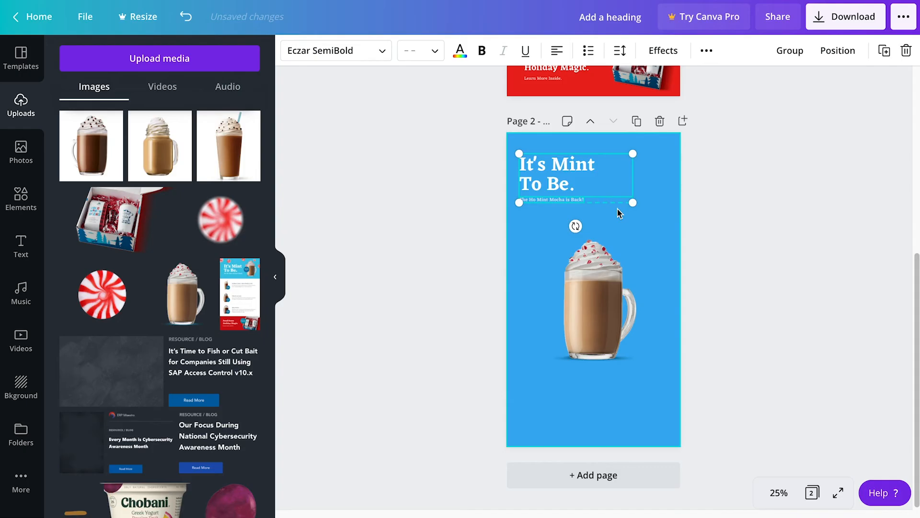
left_click_drag(563, 173, 574, 179)
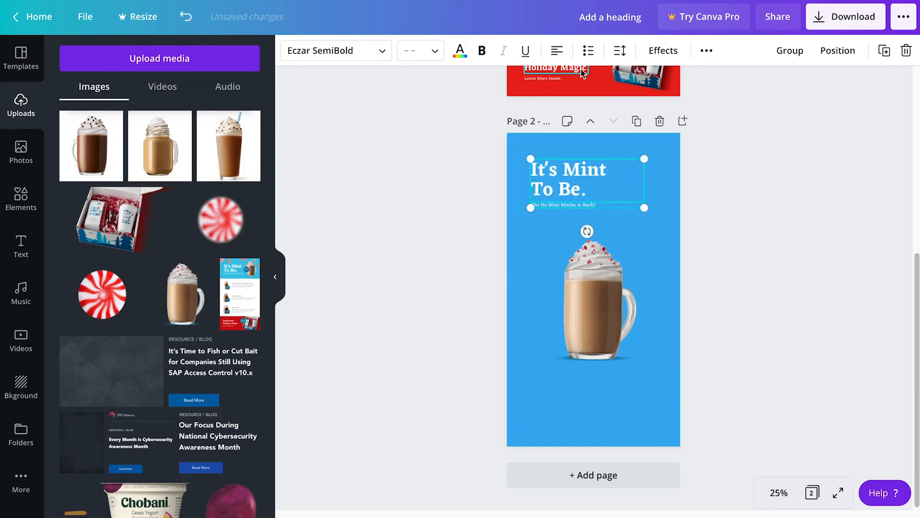
Step: Center-align the page 2 heading and subtitle, enlarge them together and center them horizontally
left_click(556, 50)
left_click(709, 185)
left_click(632, 182)
left_click_drag(646, 204, 671, 223)
left_click_drag(606, 178, 594, 178)
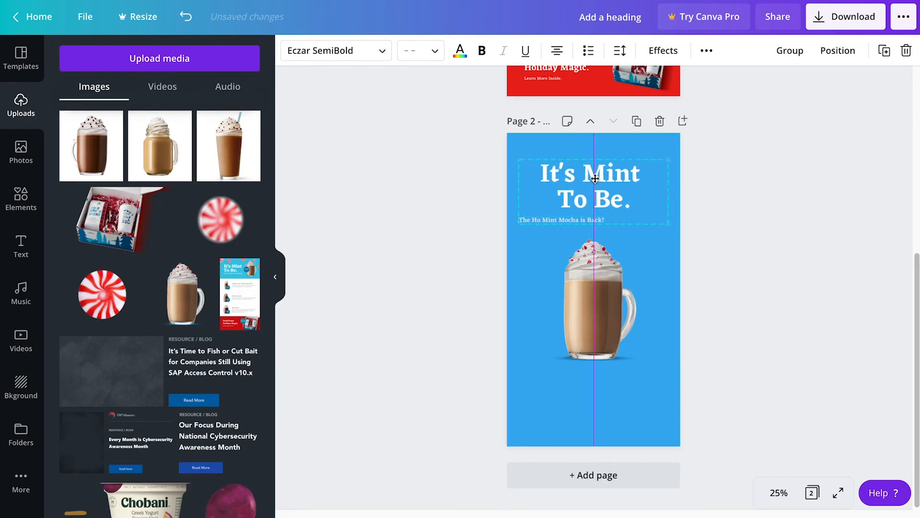
left_click(732, 172)
Step: Center the subtitle "The Ho Mint Mocha is Back!" under the page 2 heading with a slightly wider gap
left_click_drag(596, 221, 626, 224)
left_click(644, 205)
left_click(804, 176)
Step: Shift the mug down on page 2 to leave more space below the subtitle
left_click_drag(616, 280, 615, 296)
left_click(782, 207)
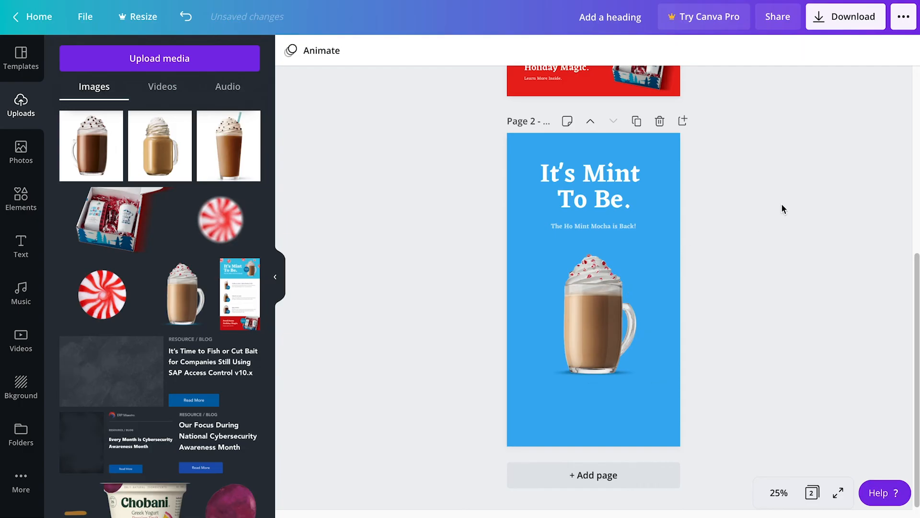
left_click_drag(640, 272, 639, 278)
left_click(785, 195)
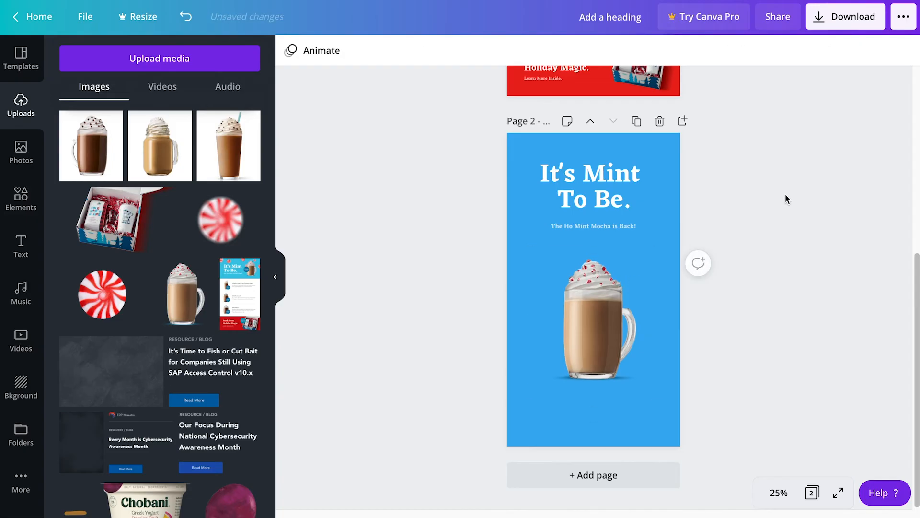
left_click(618, 300)
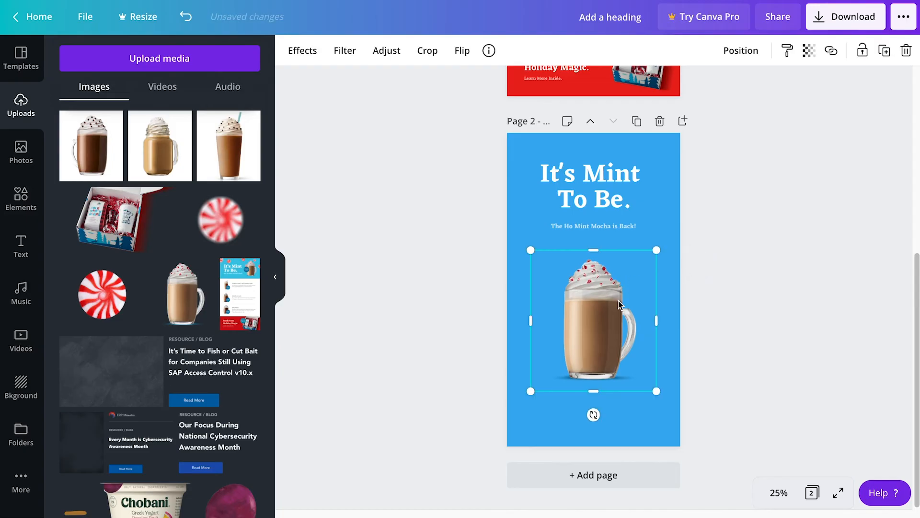
Step: Select the page 2 heading and subtitle together and shift both down slightly
left_click(622, 227)
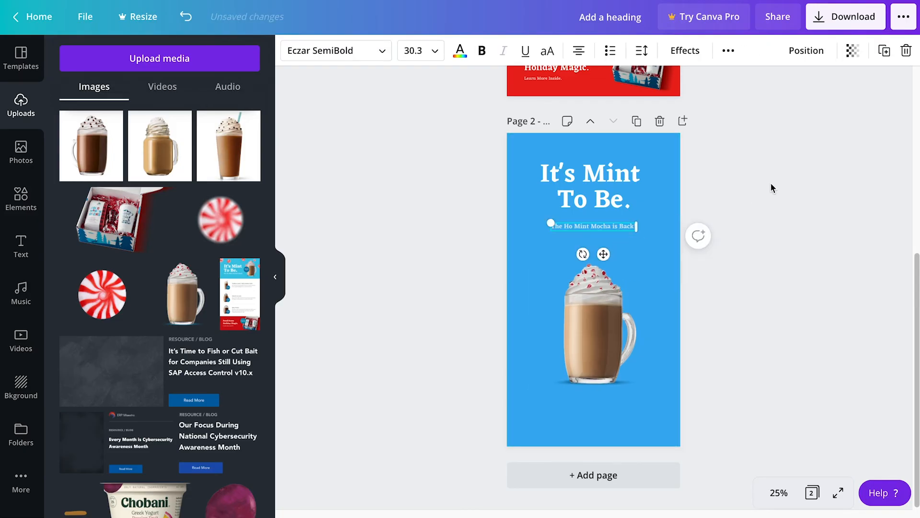
left_click(771, 187)
left_click(607, 215)
left_click(611, 225, "shift")
left_click_drag(610, 196, 609, 200)
left_click(757, 157)
Step: Copy the peppermint candies from page 1's mint mocha banner and paste them onto page 2
scroll(719, 163, "up", 5)
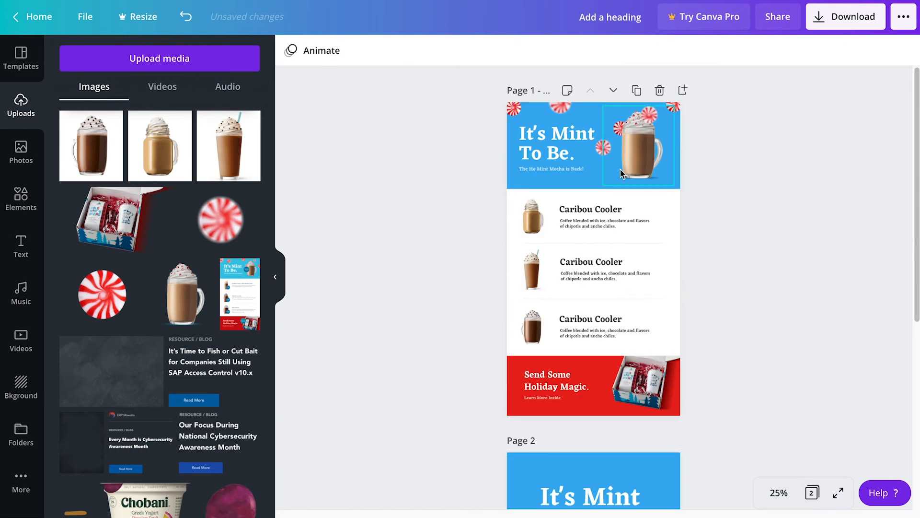
left_click(560, 106)
left_click(514, 109, "shift")
left_click(603, 148, "shift")
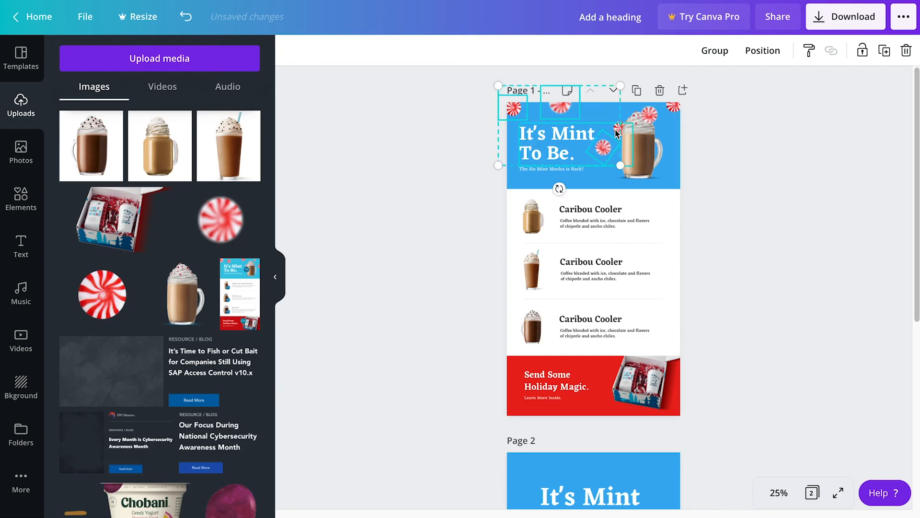
left_click(618, 131, "shift")
left_click(649, 115, "shift")
left_click(676, 107, "shift")
key("ctrl+c")
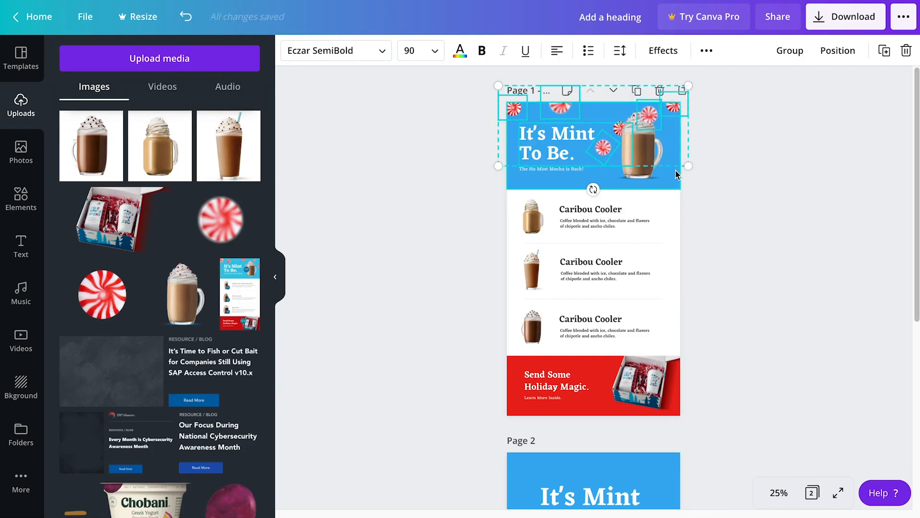
scroll(614, 238, "down", 5)
left_click(614, 237)
key("ctrl+v")
Step: Move the pasted candies down the page and delete the duplicate "It's Mint To Be." heading copied with them
left_click_drag(617, 245, 609, 333)
left_click(721, 293)
left_click(549, 293)
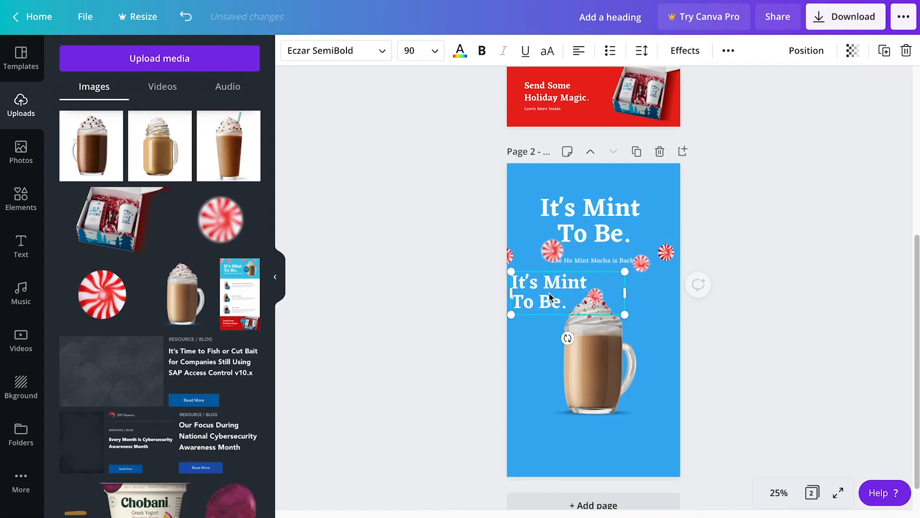
key("Delete")
Step: Enlarge the blurred candy beside the subtitle and place it partly cropped in page 2's upper-left corner
left_click(560, 252)
left_click_drag(572, 267, 599, 290)
left_click_drag(546, 232, 501, 139)
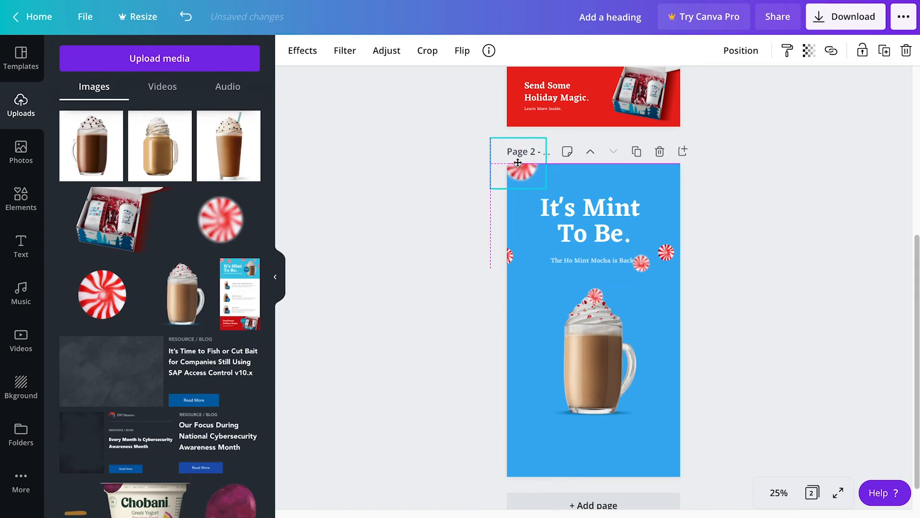
Step: Spread the remaining candies around the heading, at the page's left, right and top edges and beside the mug
left_click_drag(510, 256, 535, 234)
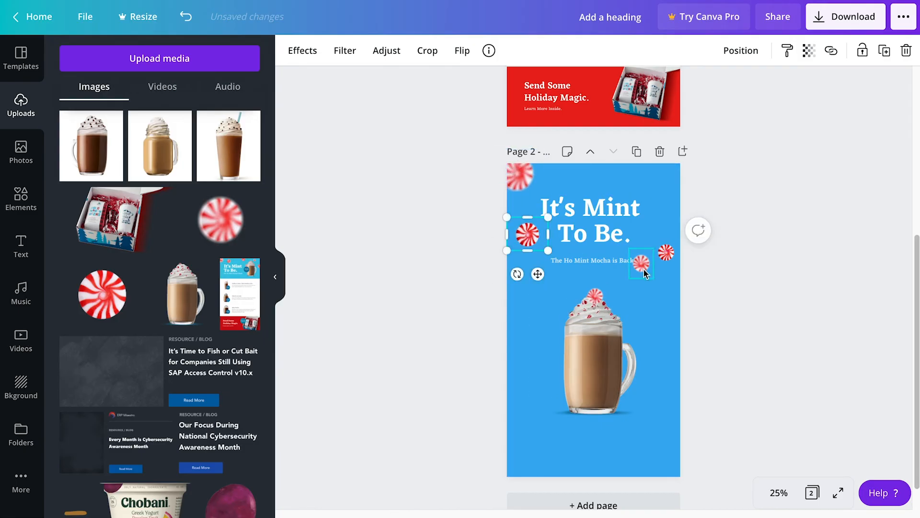
left_click_drag(641, 263, 692, 189)
left_click_drag(602, 285, 612, 162)
left_click(767, 177)
left_click_drag(523, 236, 509, 235)
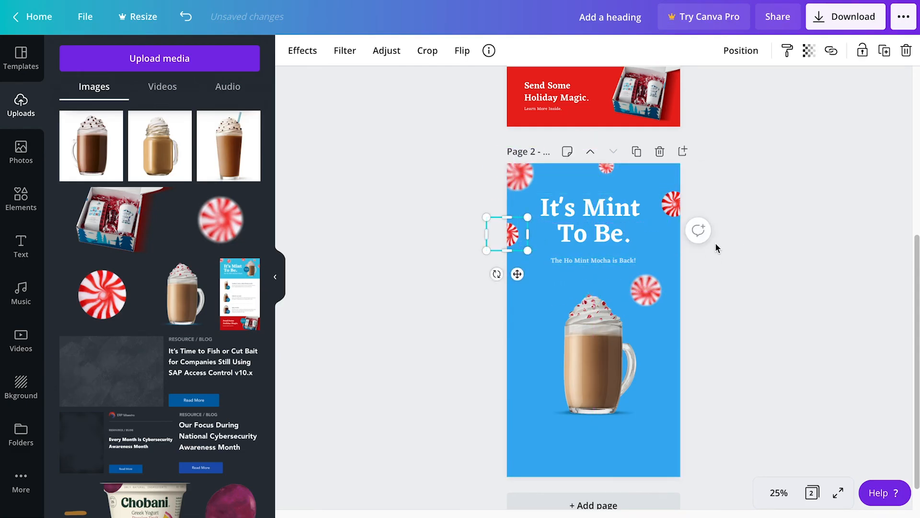
Step: Duplicate the blurred candy beside the mug and place a smaller copy below the candy on the page's left edge
left_click(650, 282)
key("ctrl+d")
left_click_drag(651, 290, 530, 253)
left_click(458, 253)
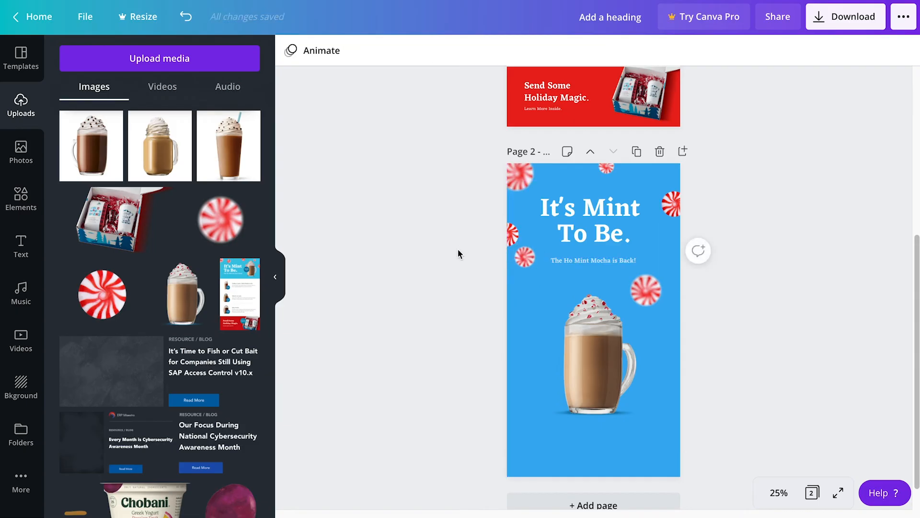
Step: Enlarge the page 2 heading and subtitle together, recenter them, and move the blurred candy lower beside the mug
left_click(586, 262)
left_click(594, 235, "shift")
left_click_drag(668, 264, 680, 270)
left_click_drag(609, 238, 604, 242)
left_click(727, 232)
left_click_drag(647, 296, 655, 311)
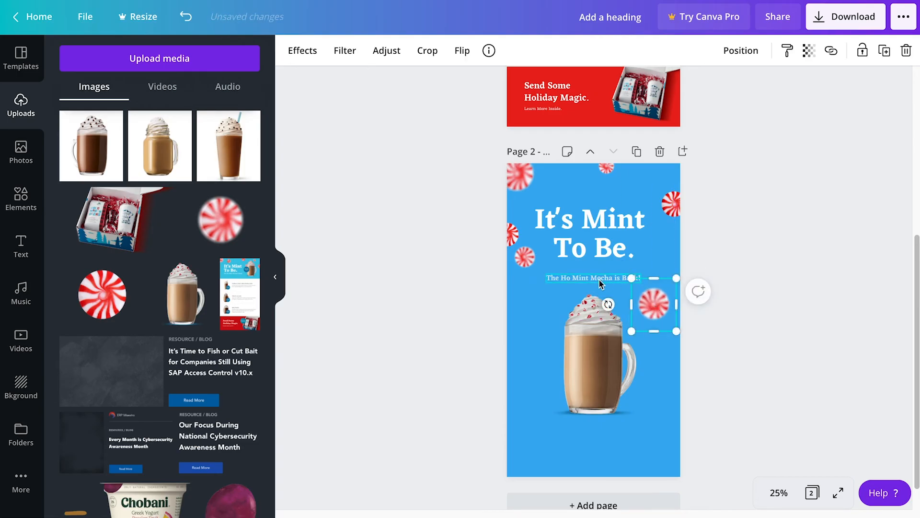
Step: Nudge the "The Ho Mint Mocha is Back!" subtitle slightly up, away from the mug
double_click(600, 279)
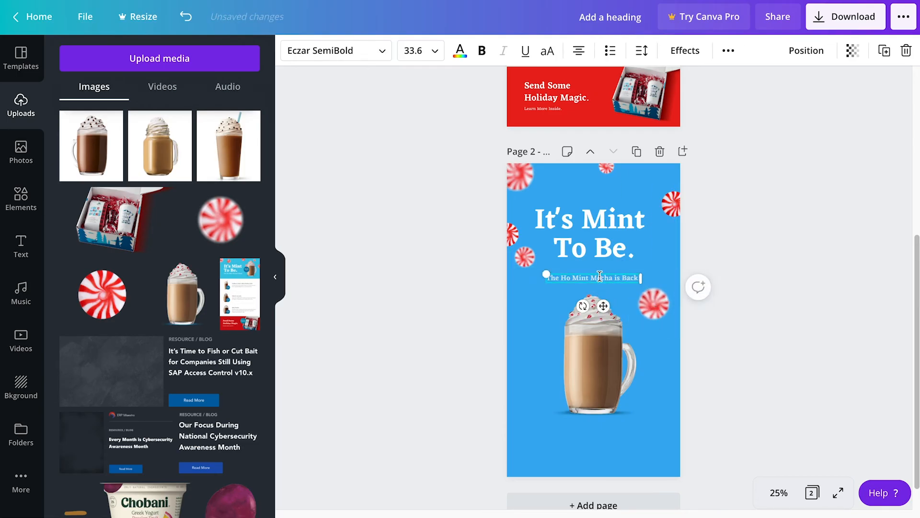
left_click(703, 217)
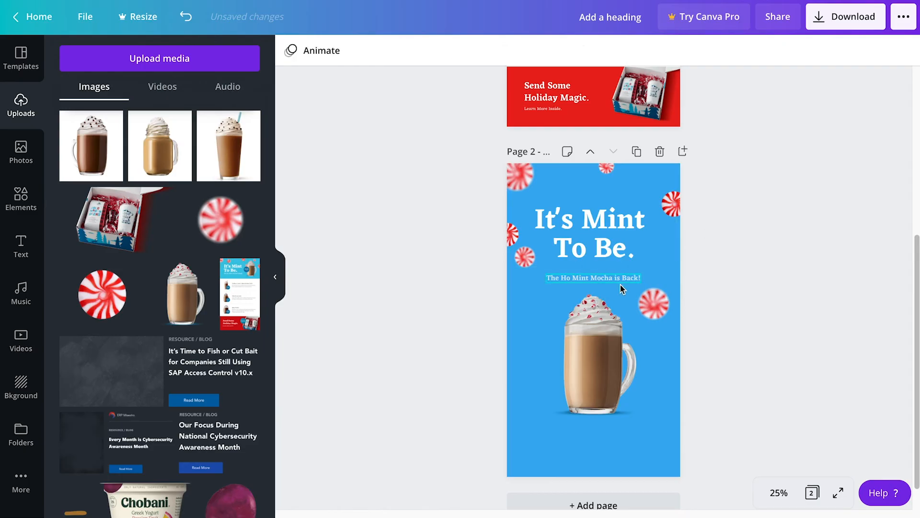
left_click(618, 284)
left_click(719, 251)
double_click(631, 280)
key("shift+Up")
key("shift+Up")
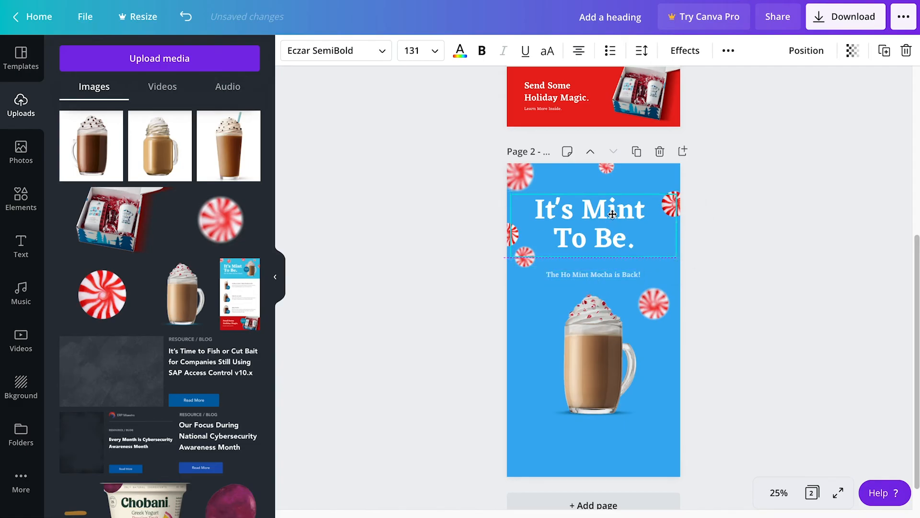
Step: Move the page 2 heading and its subtitle up together, away from the mug
left_click(611, 254, "shift")
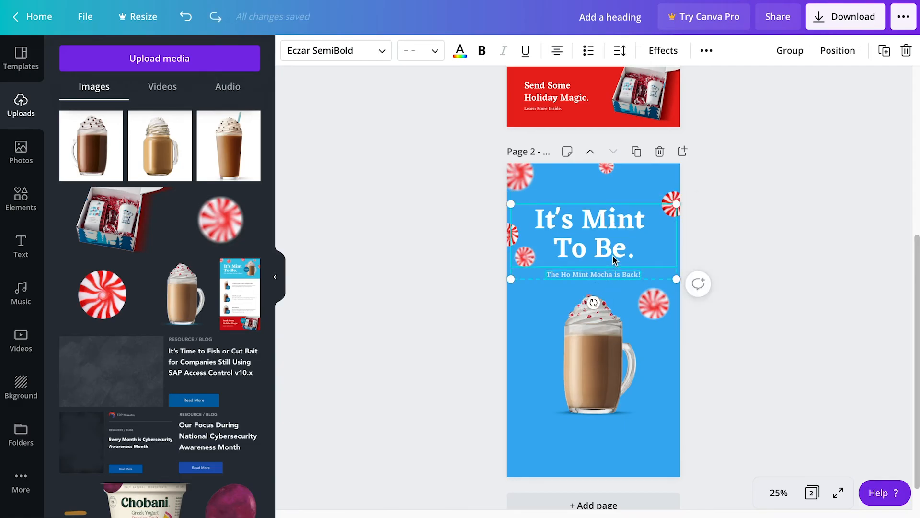
left_click_drag(611, 254, 611, 249)
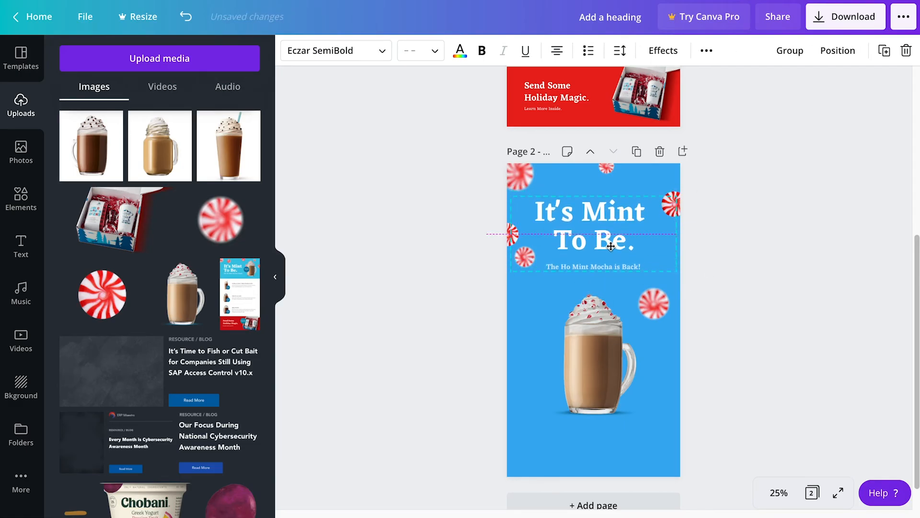
left_click(752, 235)
Step: Delete the small blurred candy below the one on the page's left edge and move the candy beside the mug up and right
left_click(526, 257)
mouse_move(501, 281)
left_mouse_down()
mouse_move(493, 292)
mouse_move(491, 277)
left_mouse_up()
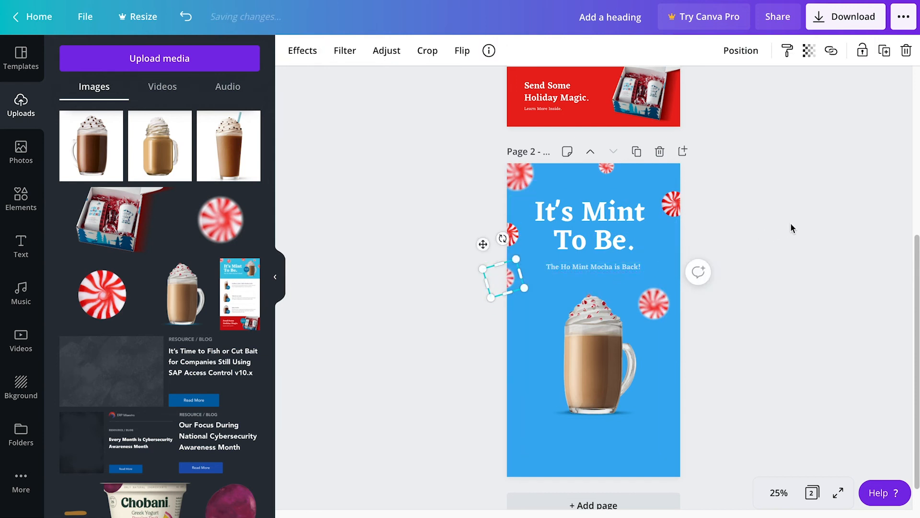
left_click(790, 222)
left_click(509, 283)
key("Delete")
left_click_drag(668, 297, 677, 277)
left_click(773, 209)
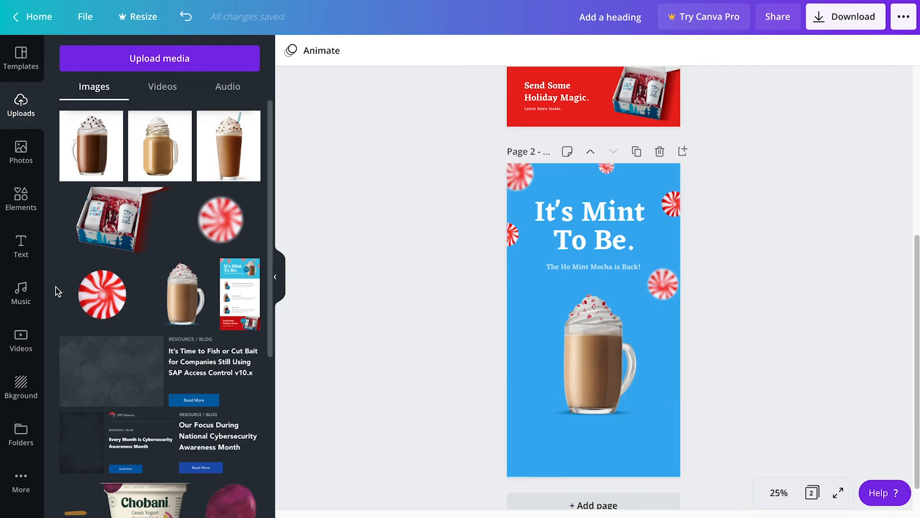
Step: Add a circle shape, shrink it to badge size, and place it over the mug's lower right side
left_click(21, 201)
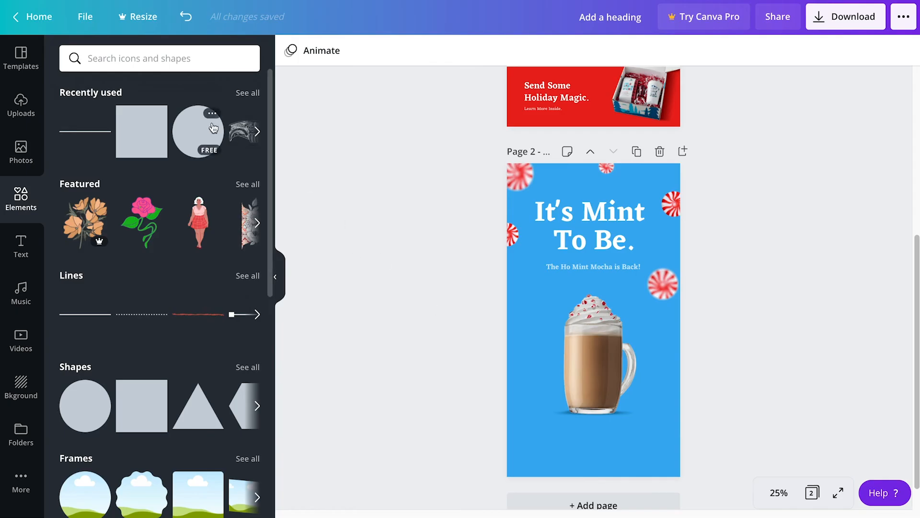
left_click(204, 141)
left_click_drag(642, 271, 593, 317)
left_click_drag(582, 349, 621, 391)
left_click(737, 341)
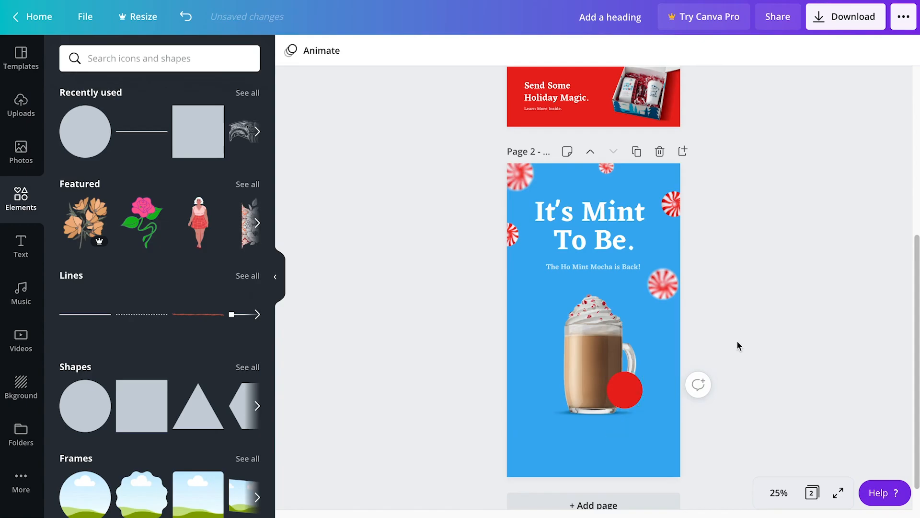
Step: Recolor the circle with the dark blue from the default colors
left_click(630, 392)
left_click(291, 51)
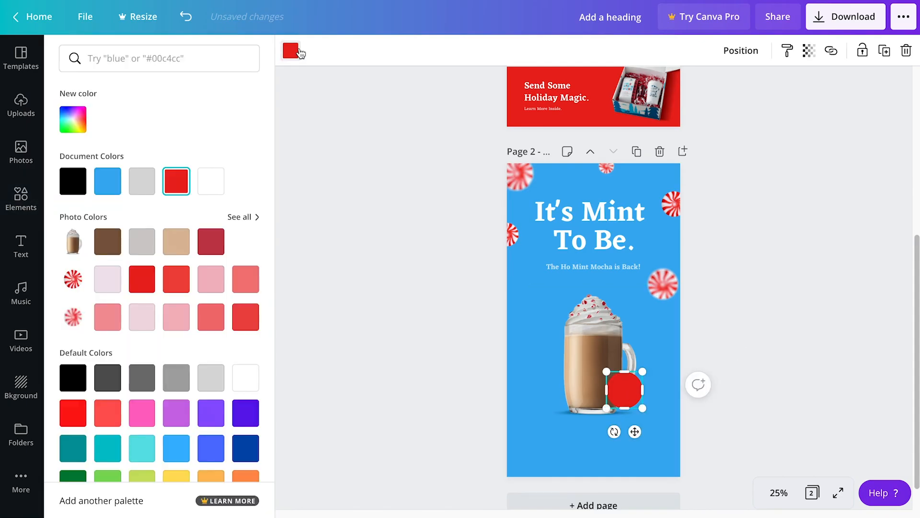
scroll(288, 287, "down", 1)
left_click(246, 448)
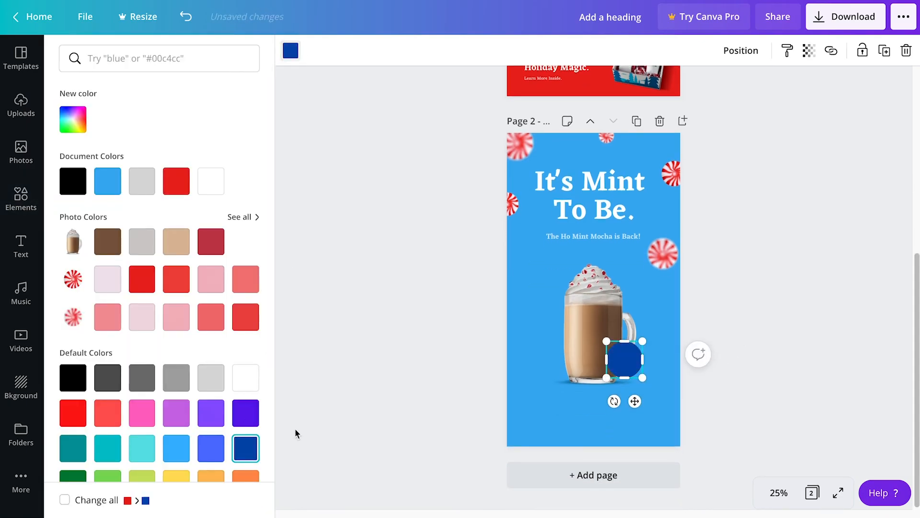
left_click(354, 397)
left_click(403, 357)
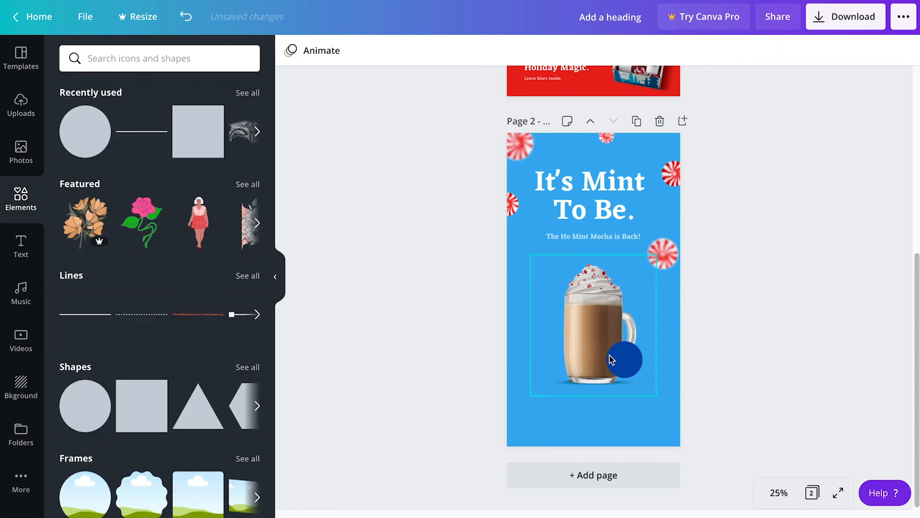
Step: Tone the circle's dark blue down to a more muted custom shade
left_click(634, 361)
left_click(290, 50)
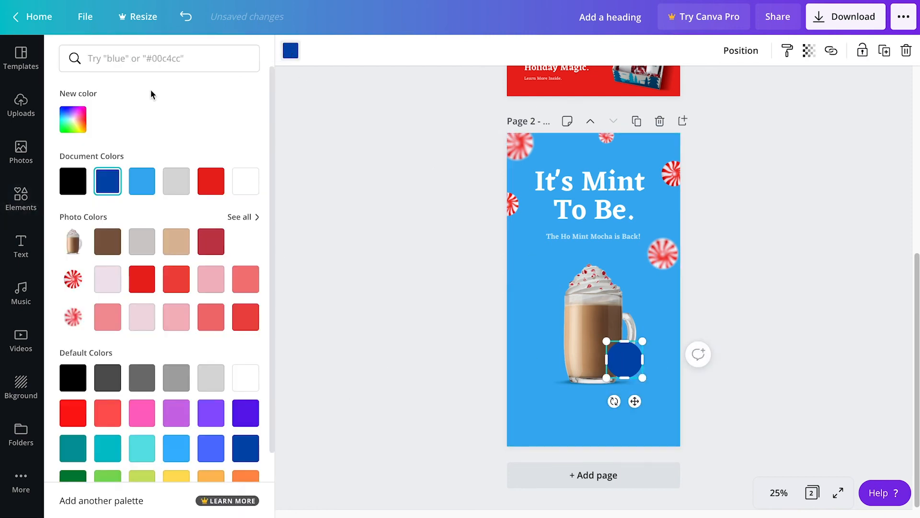
left_click(73, 121)
left_click_drag(240, 176, 232, 171)
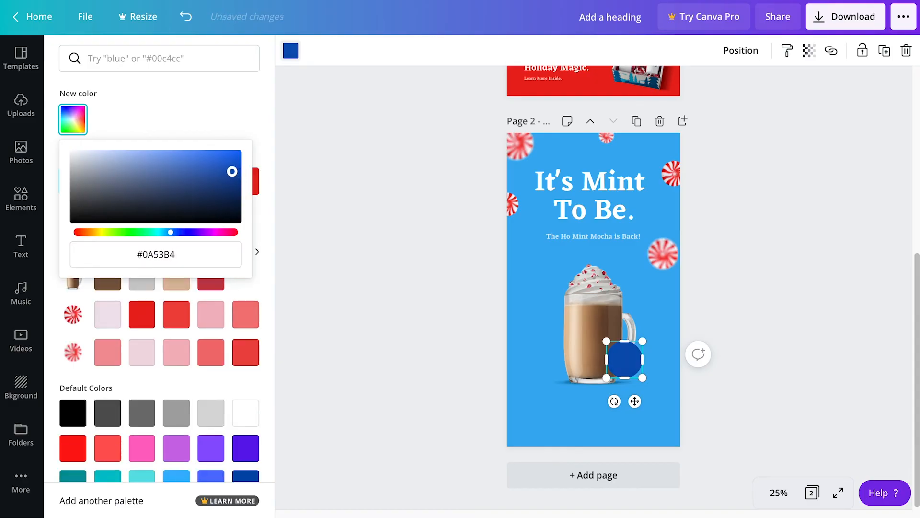
left_click_drag(221, 168, 215, 178)
left_click(382, 205)
left_click(382, 205)
left_click(632, 360)
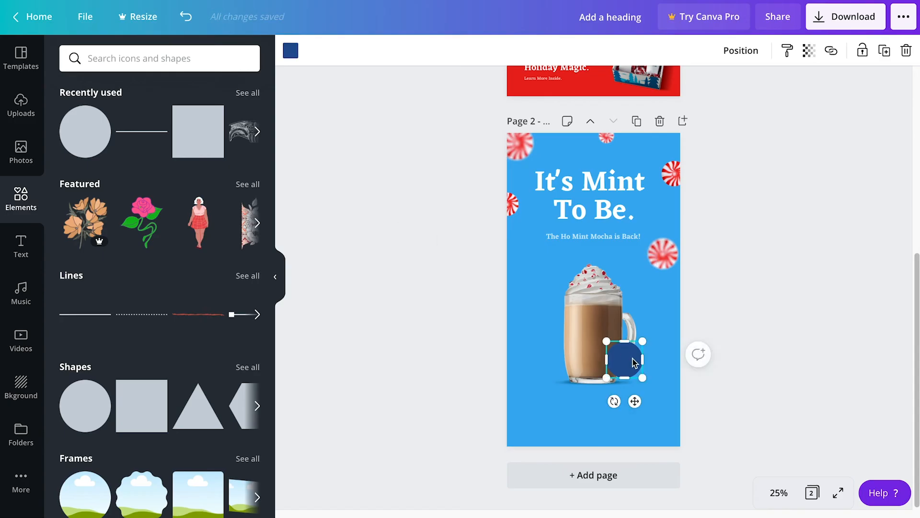
left_click(696, 263)
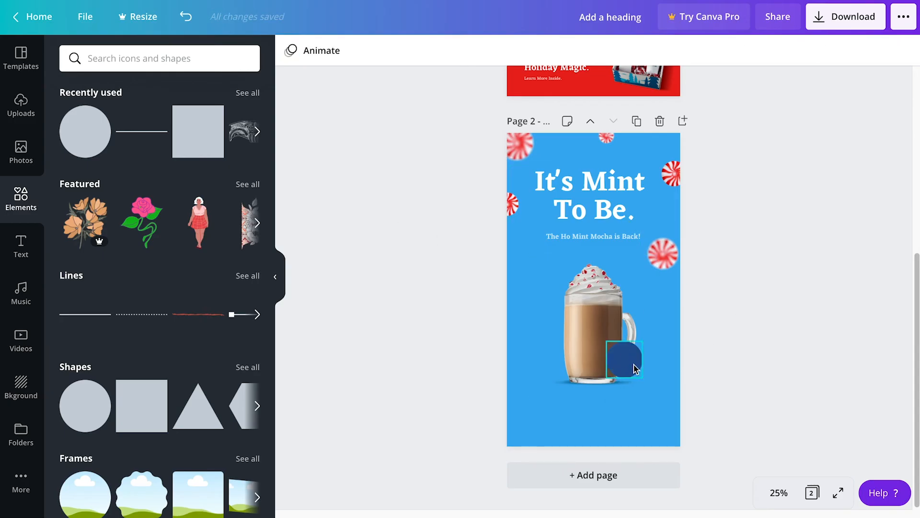
Step: Place a copy of the "The Ho Mint Mocha is Back!" subtitle over the dark blue circle
left_click(623, 241)
left_click_drag(605, 245, 634, 386)
scroll(592, 338, "up", 10)
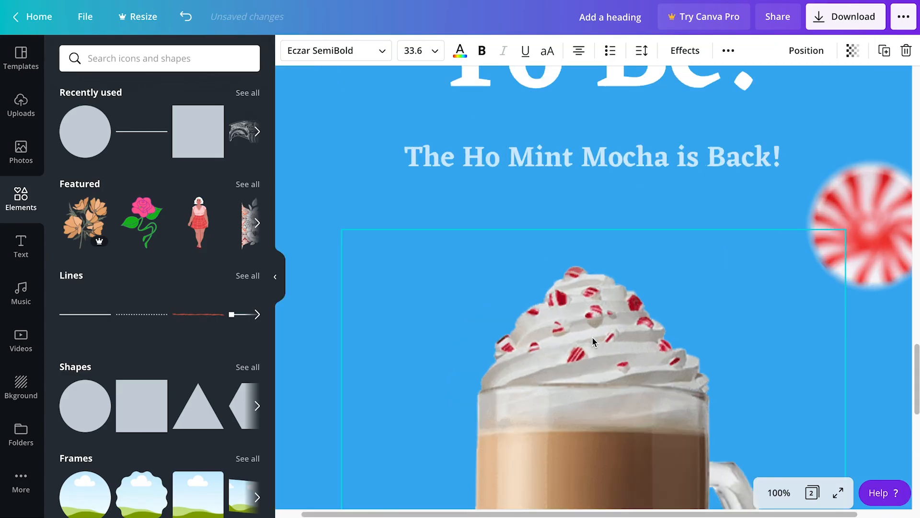
scroll(729, 337, "down", 10)
scroll(733, 329, "up", 1)
scroll(732, 329, "up", 1)
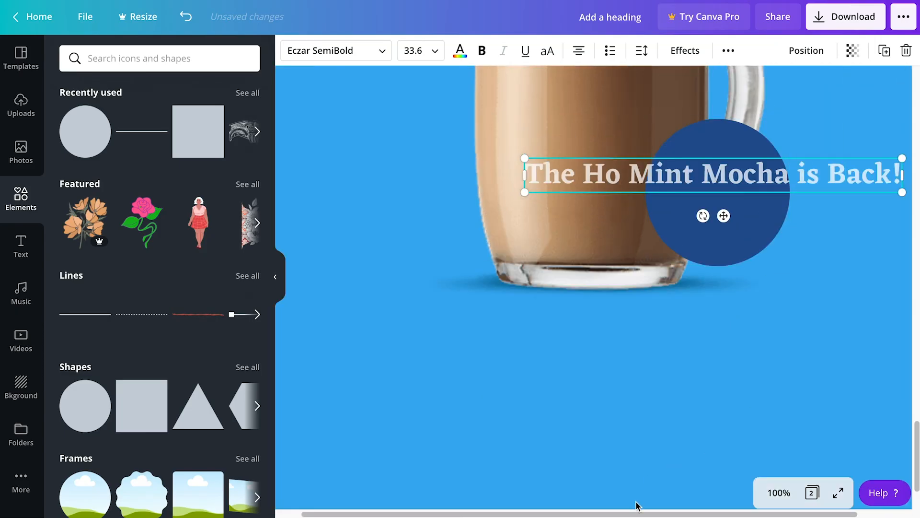
left_click_drag(635, 512, 680, 511)
left_click(677, 353)
scroll(678, 354, "up", 1)
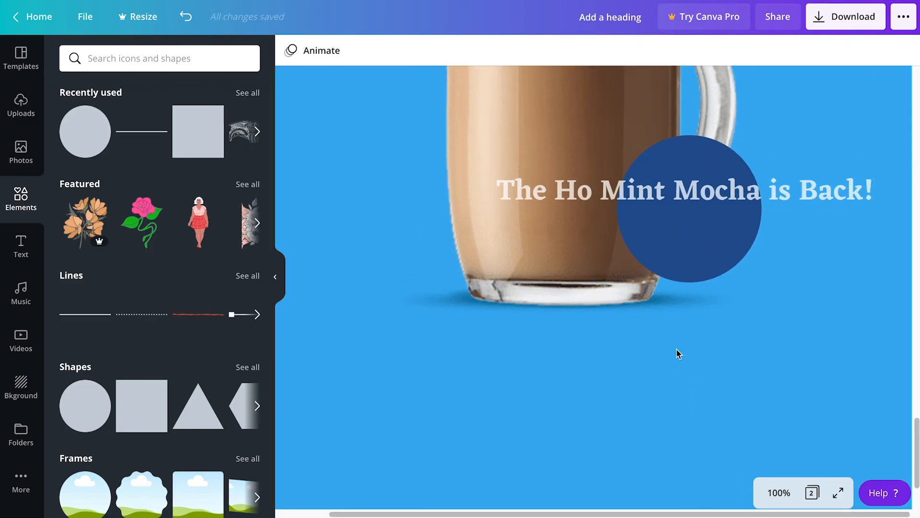
Step: Replace the copied text with "Starting at", shrink it to font size 19.8, and place it in the circle's upper half
double_click(688, 206)
key("ctrl+a")
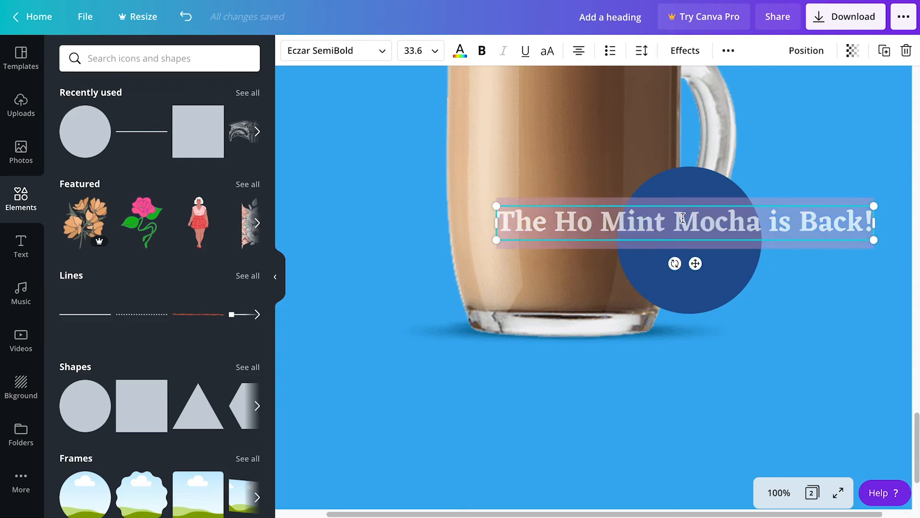
key("BackSpace")
type("Starting at")
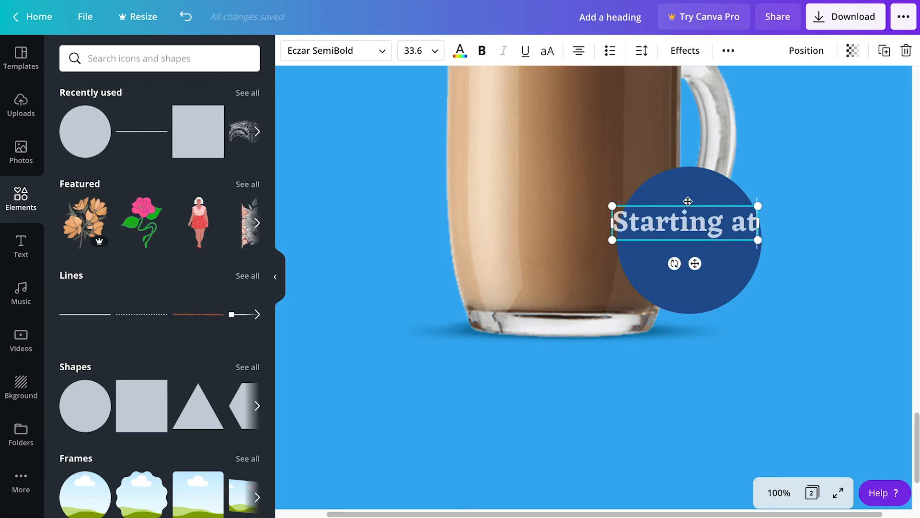
left_click_drag(756, 241, 700, 247)
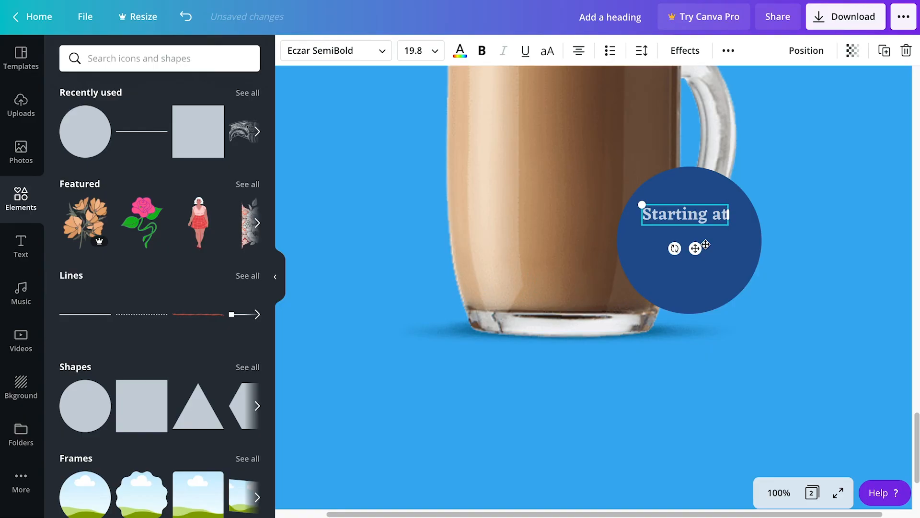
mouse_move(699, 248)
left_mouse_down()
mouse_move(696, 265)
mouse_move(692, 257)
left_mouse_up()
left_click(762, 214)
Step: Duplicate "Starting at", place the copy directly below it, and change its text to "$4.99"
left_click(716, 229)
key("ctrl+d")
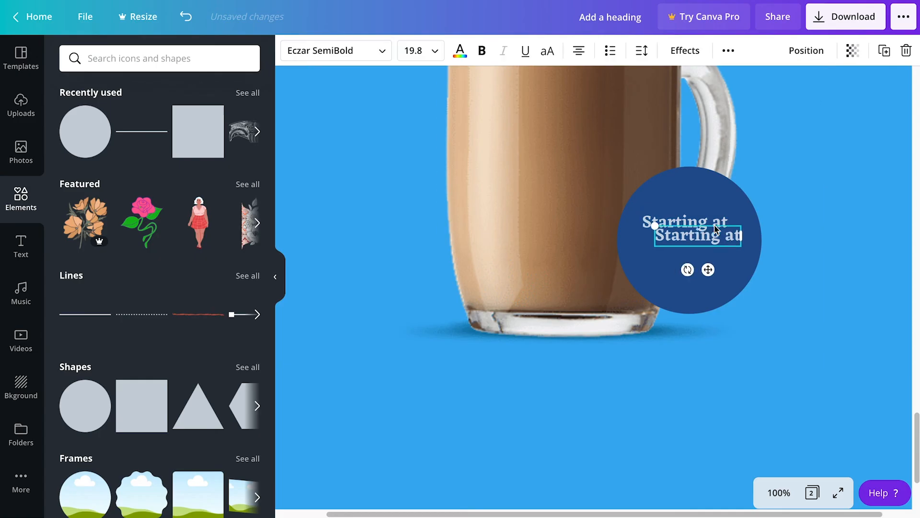
left_click_drag(709, 267, 695, 293)
left_click(705, 262)
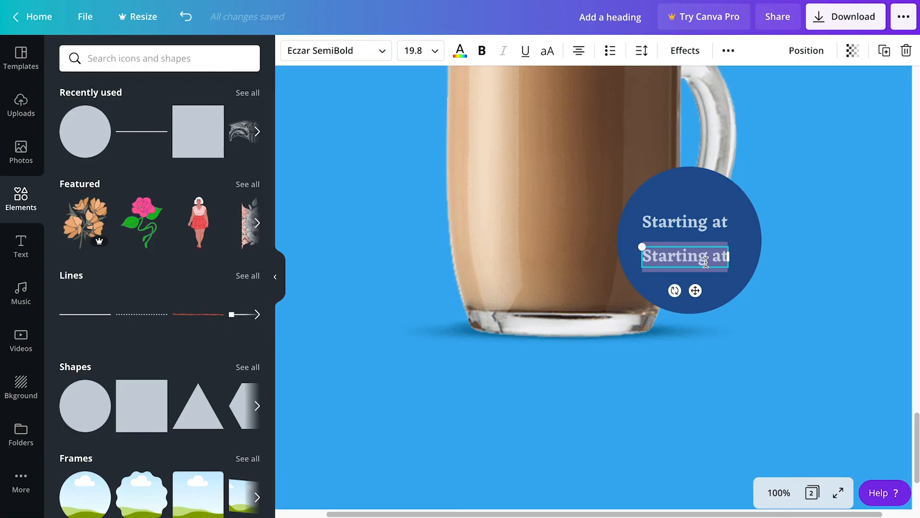
type("$4.99")
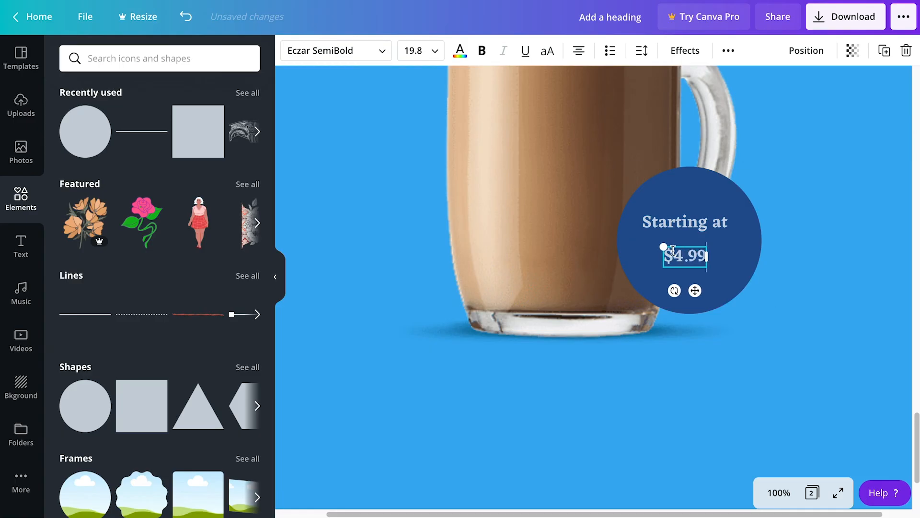
Step: Set the "$4.99" text's transparency to 100 and enlarge it to font size 41.4, close beneath "Starting at"
left_click_drag(706, 257, 664, 253)
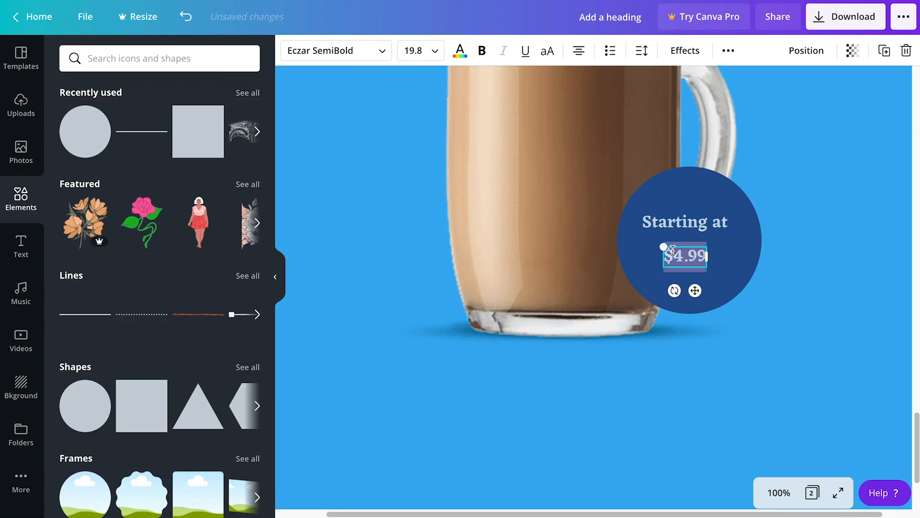
left_click(460, 50)
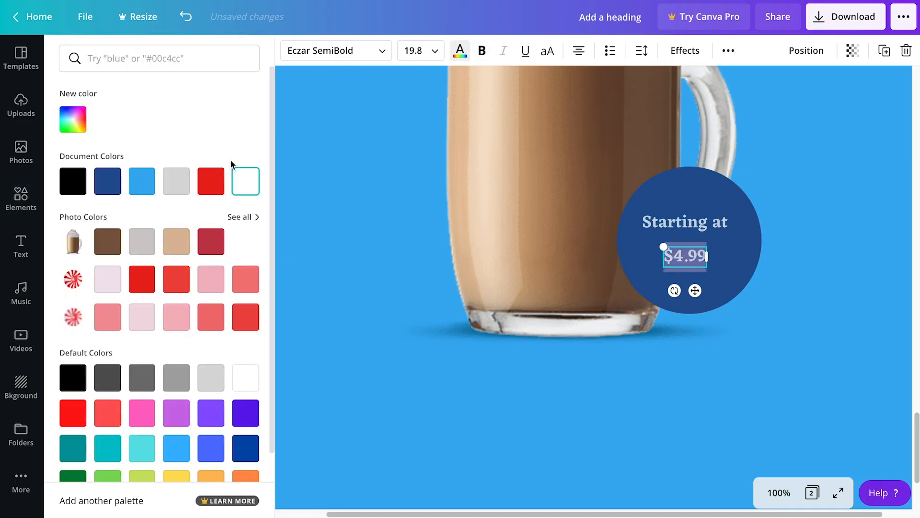
left_click(846, 57)
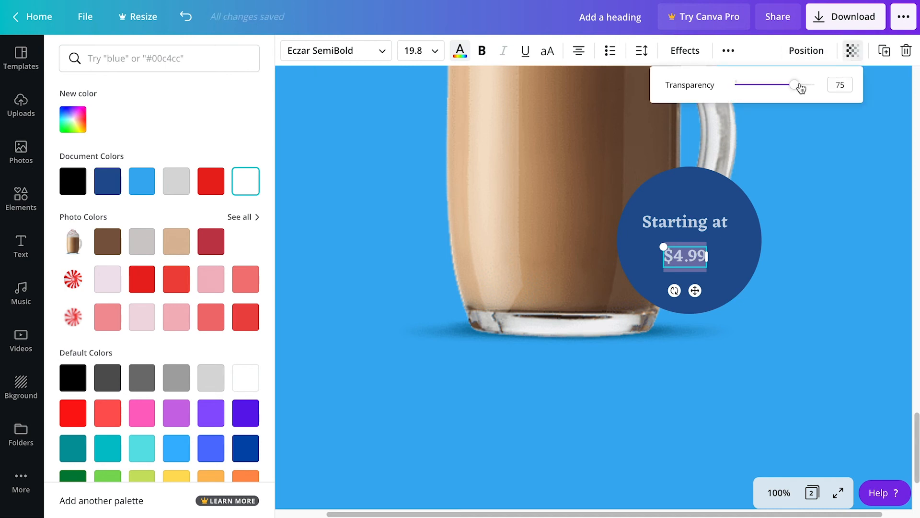
left_click_drag(797, 90, 880, 90)
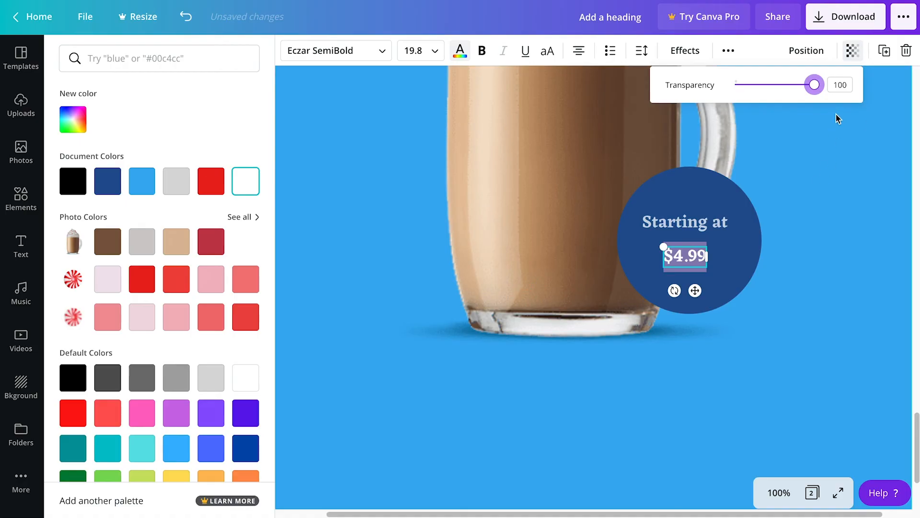
left_click(700, 267)
mouse_move(708, 268)
left_mouse_down()
mouse_move(754, 288)
mouse_move(711, 267)
left_mouse_up()
left_click(707, 236)
Step: Center "Starting at" and "$4.99" together inside the circle, then align the price with the line above
left_click(707, 224)
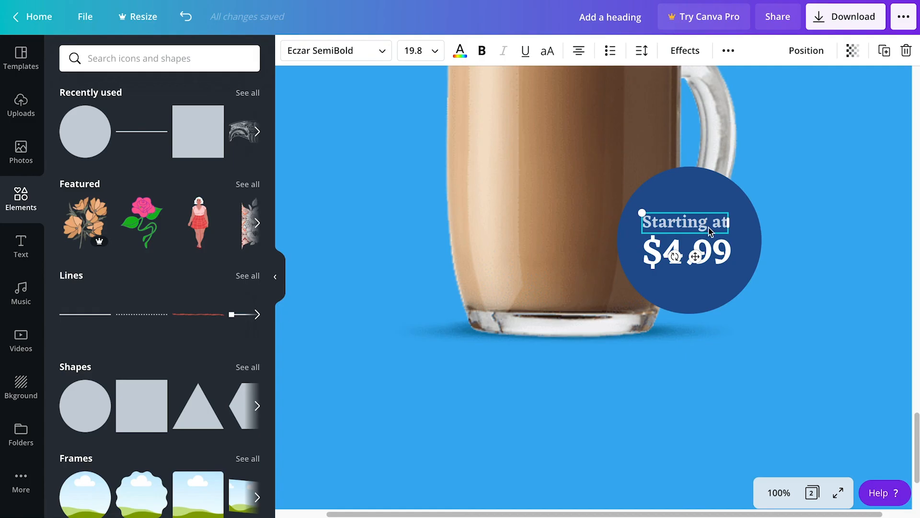
left_click(719, 259, "shift")
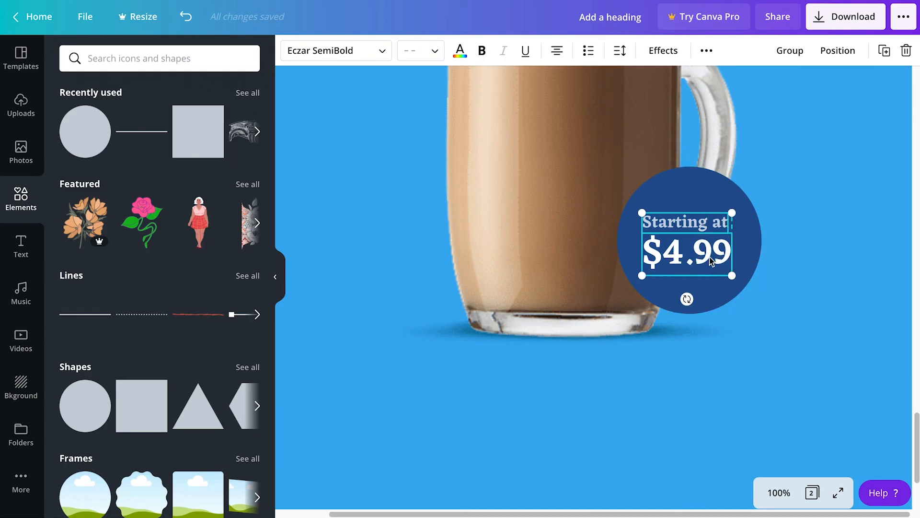
left_click_drag(711, 256, 713, 255)
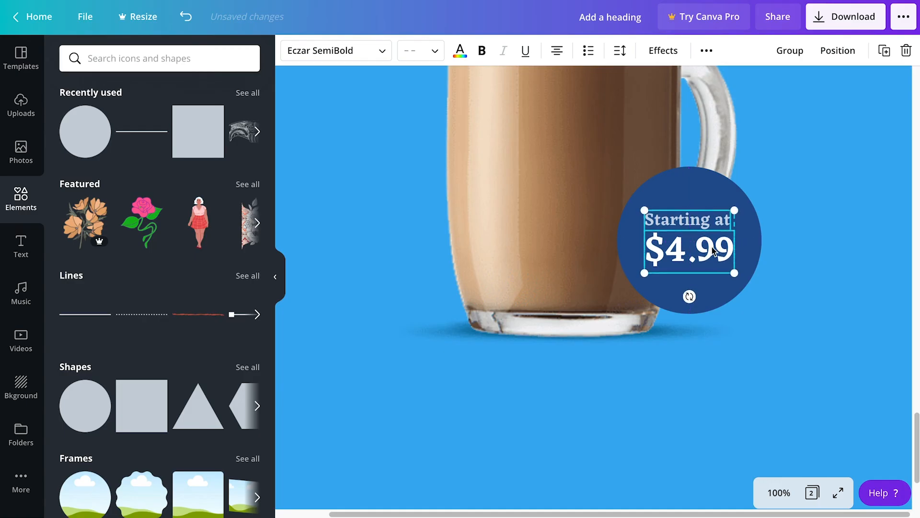
left_click(837, 245)
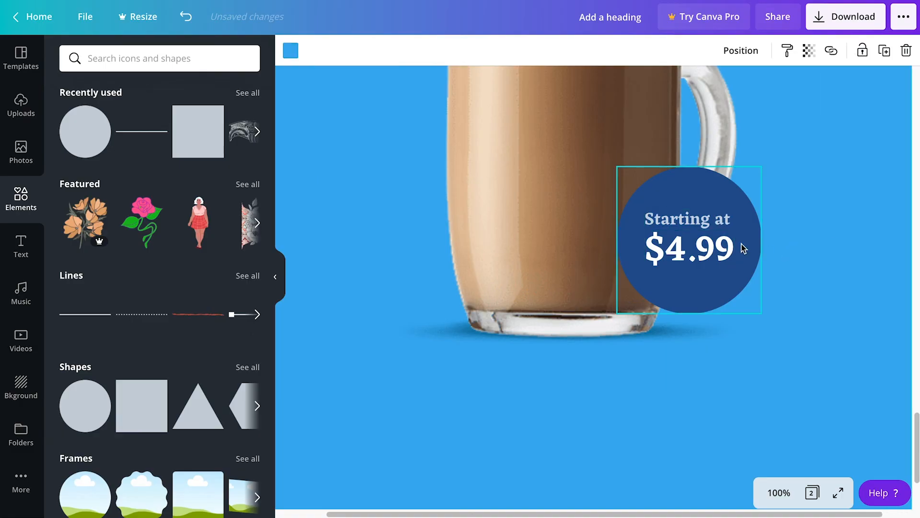
left_click(728, 253)
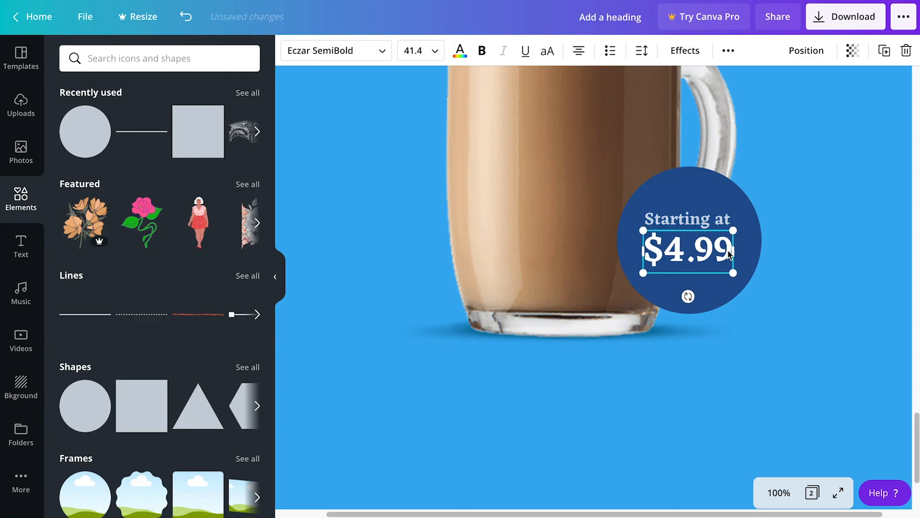
left_click(879, 179)
scroll(762, 183, "down", 5)
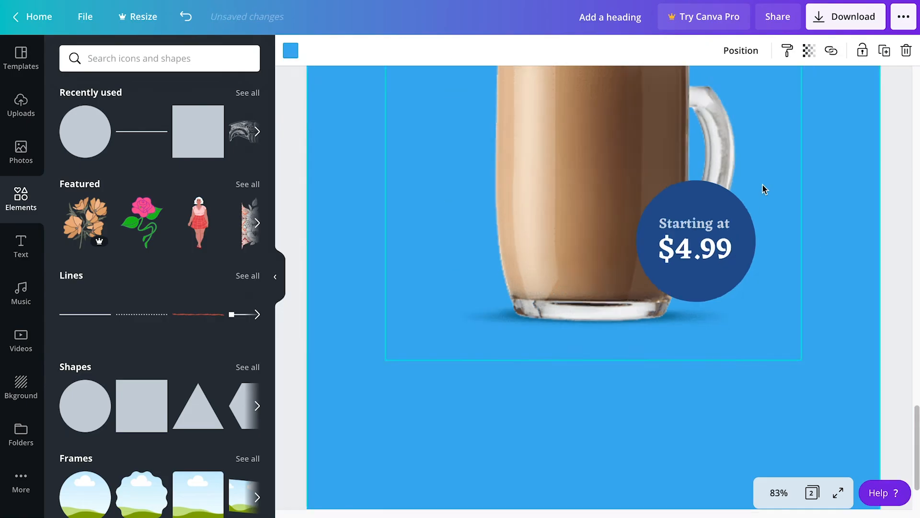
scroll(762, 185, "down", 1)
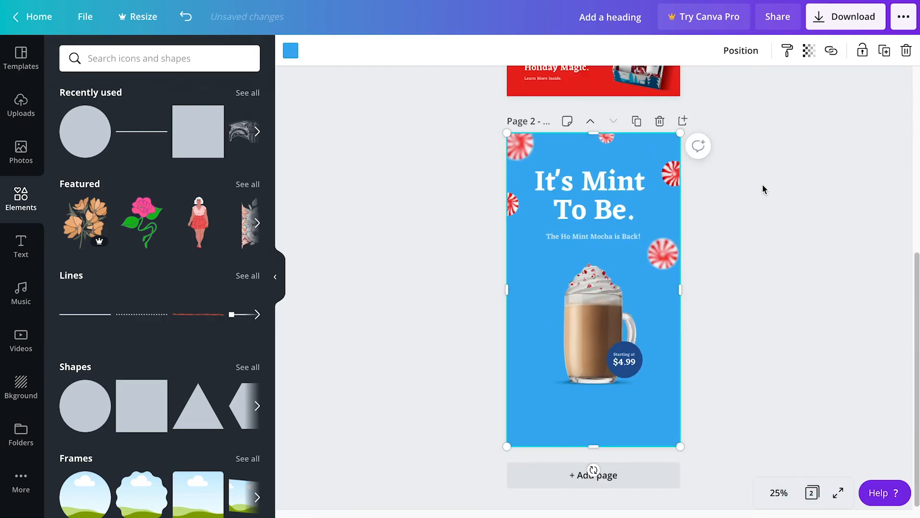
left_click(758, 212)
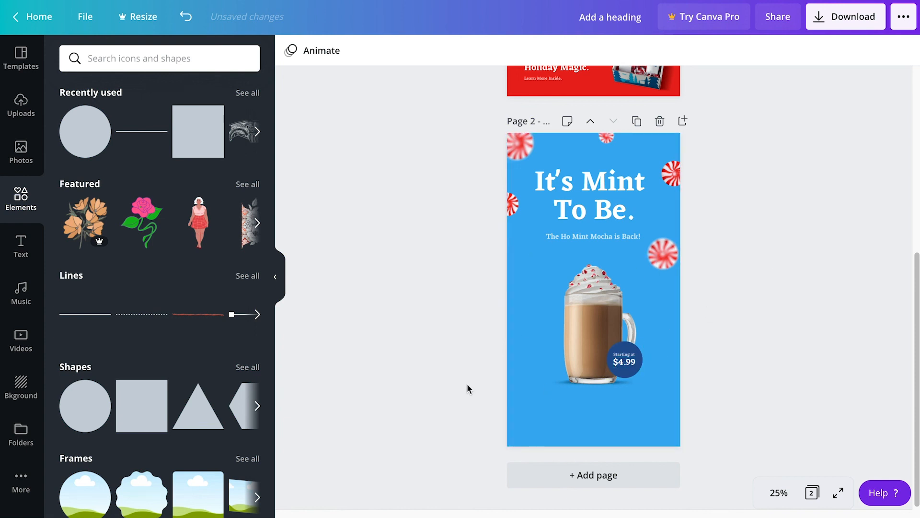
Step: Move the mug and its price badge slightly down together on page 2
left_click_drag(741, 295, 502, 394)
left_click_drag(603, 342, 603, 350)
left_click(738, 327)
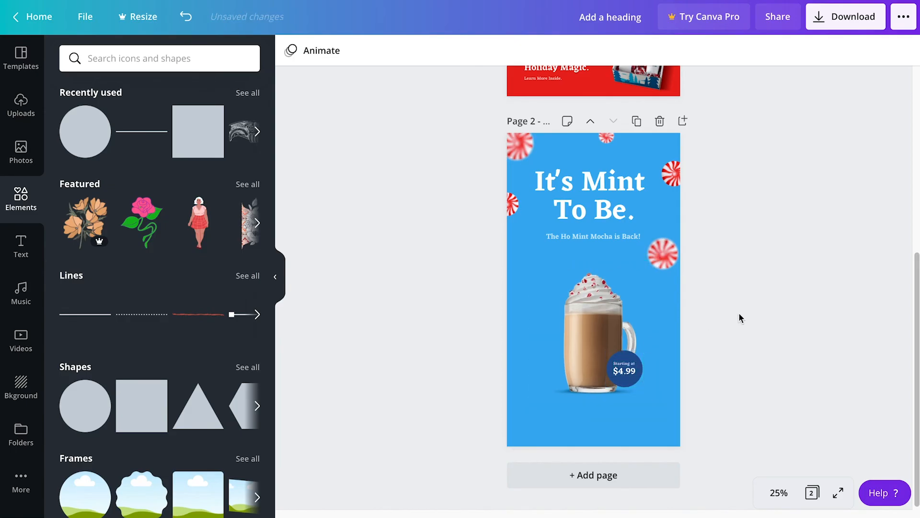
Step: Enlarge the mug together with its price badge slightly and position the pair centered in the poster's lower half
left_click_drag(755, 309, 448, 405)
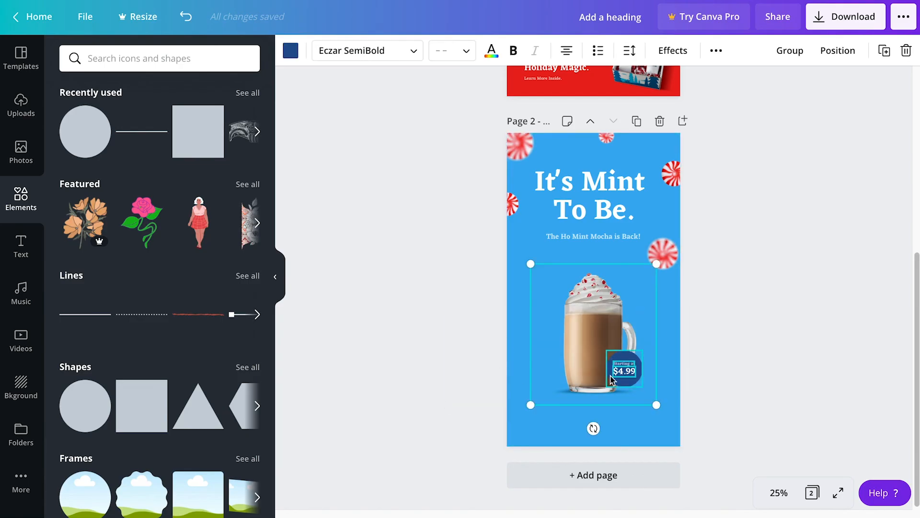
mouse_move(593, 334)
left_mouse_down()
mouse_move(593, 325)
mouse_move(592, 333)
left_mouse_up()
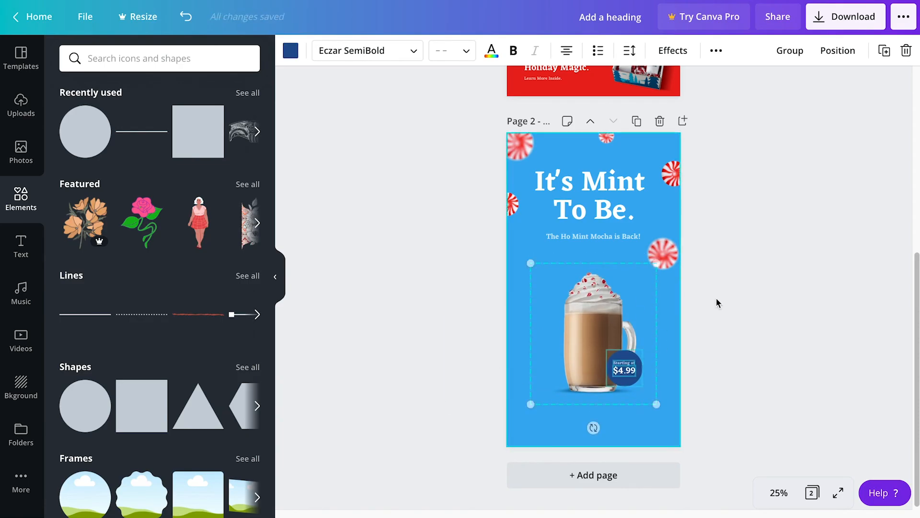
left_click(719, 296)
left_click_drag(744, 302, 670, 419)
left_click_drag(615, 338, 614, 338)
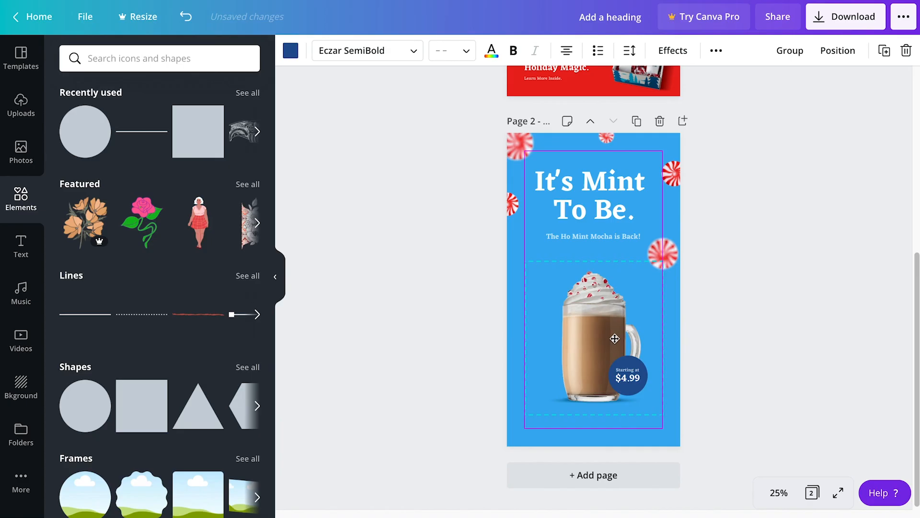
left_click(750, 280)
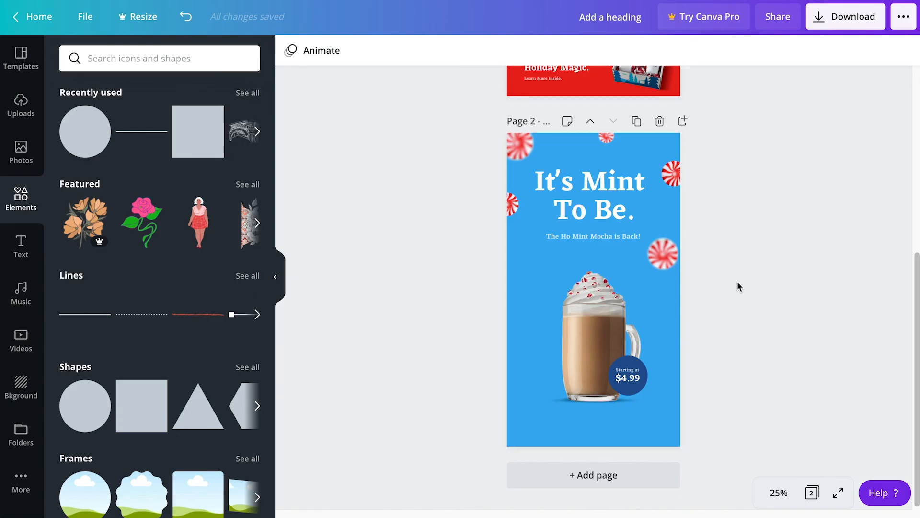
Step: Duplicate the menu page and move the copy below the mint mocha poster so it becomes page 3
scroll(775, 253, "up", 5)
scroll(630, 243, "down", 5)
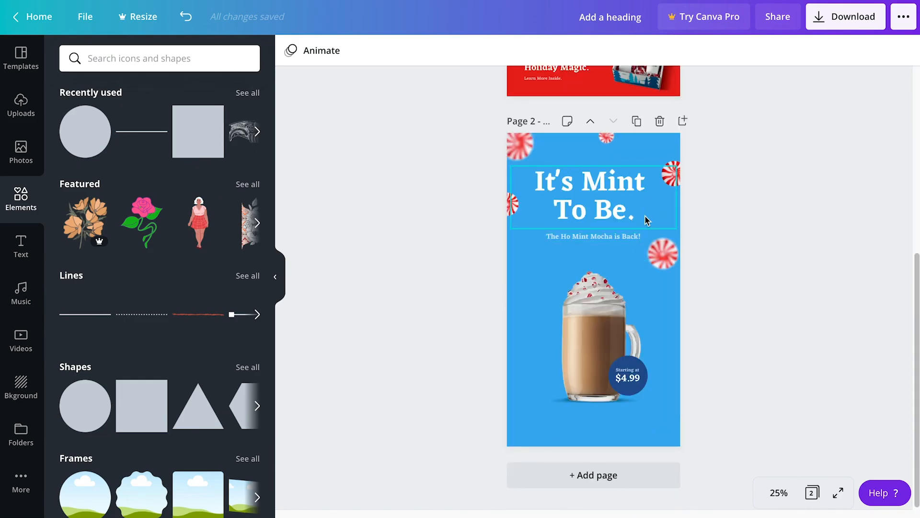
scroll(646, 216, "up", 5)
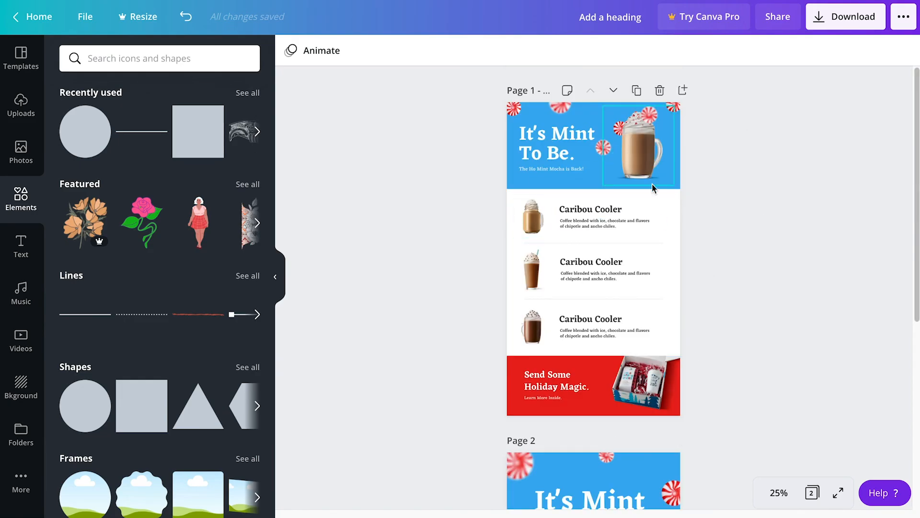
scroll(780, 251, "down", 5)
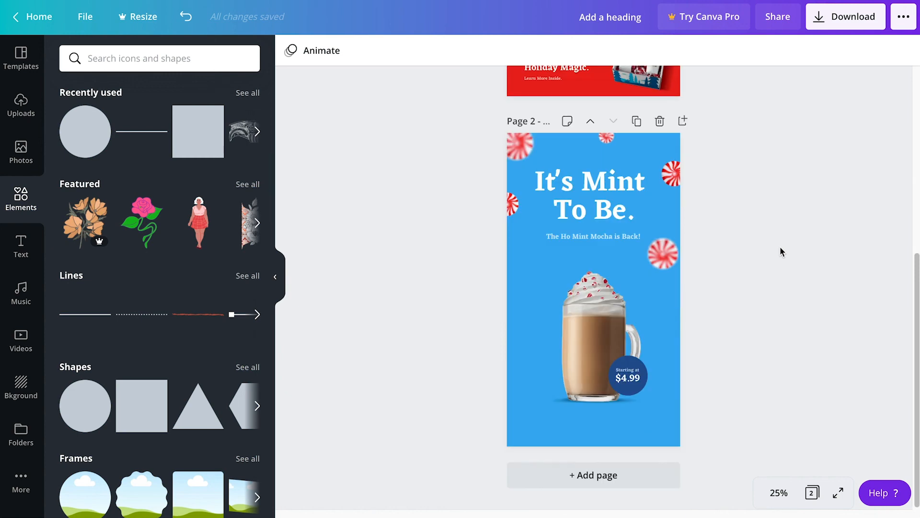
scroll(780, 246, "up", 5)
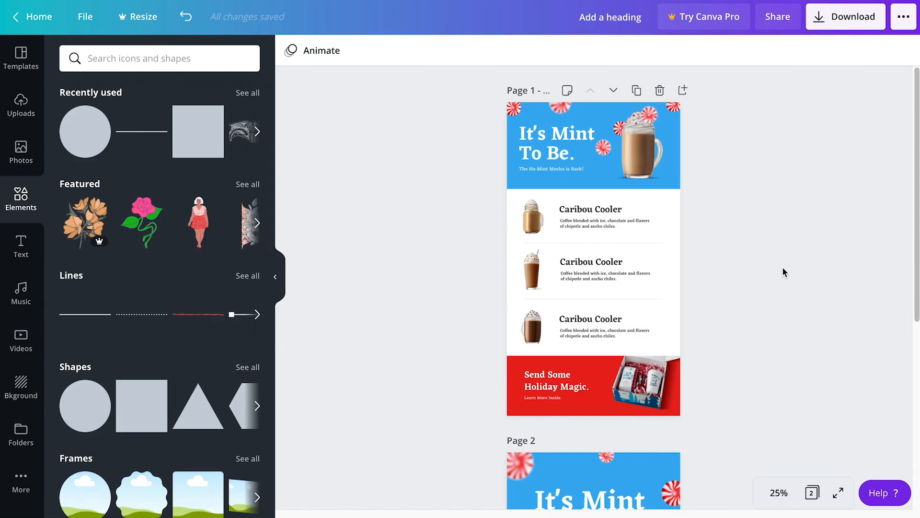
left_click(636, 91)
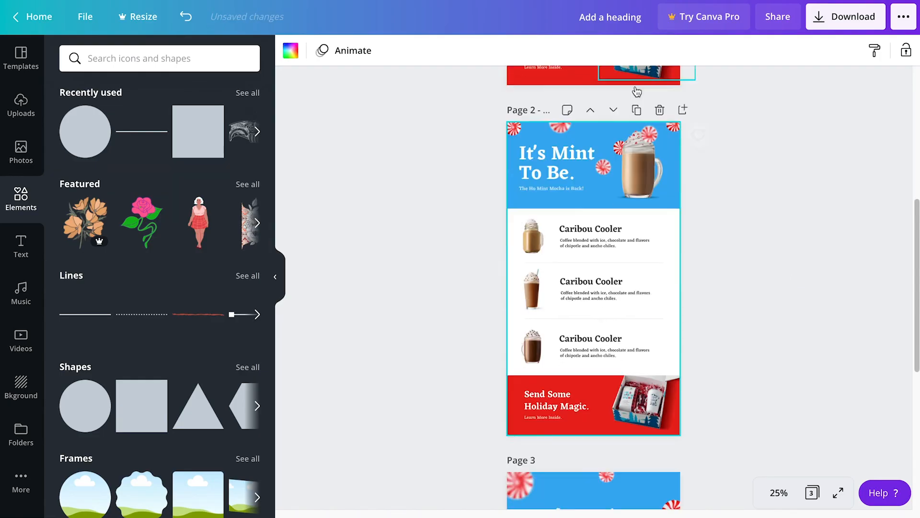
scroll(683, 185, "down", 5)
scroll(683, 185, "up", 6)
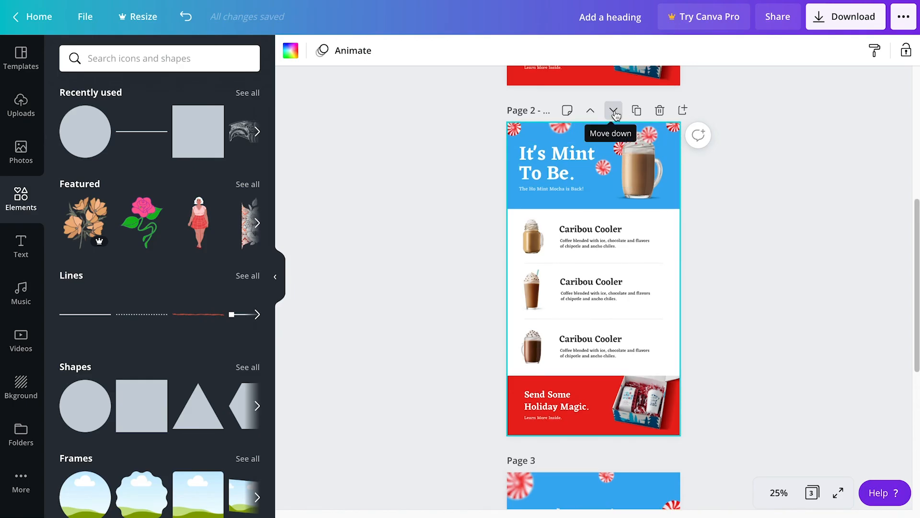
left_click(615, 111)
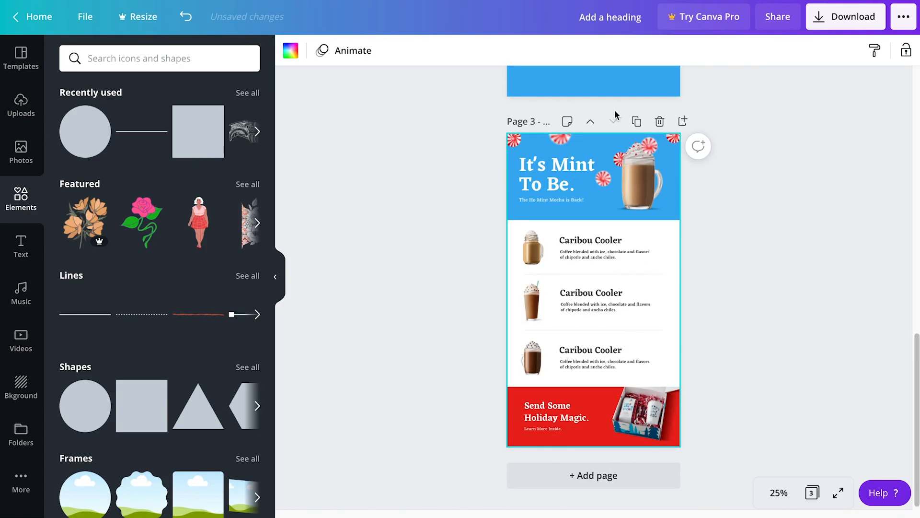
left_click(591, 123)
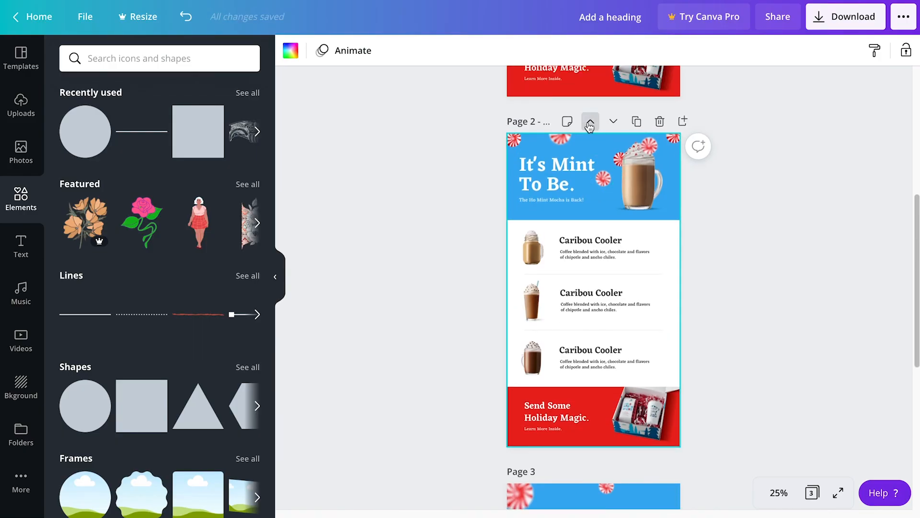
left_click(613, 122)
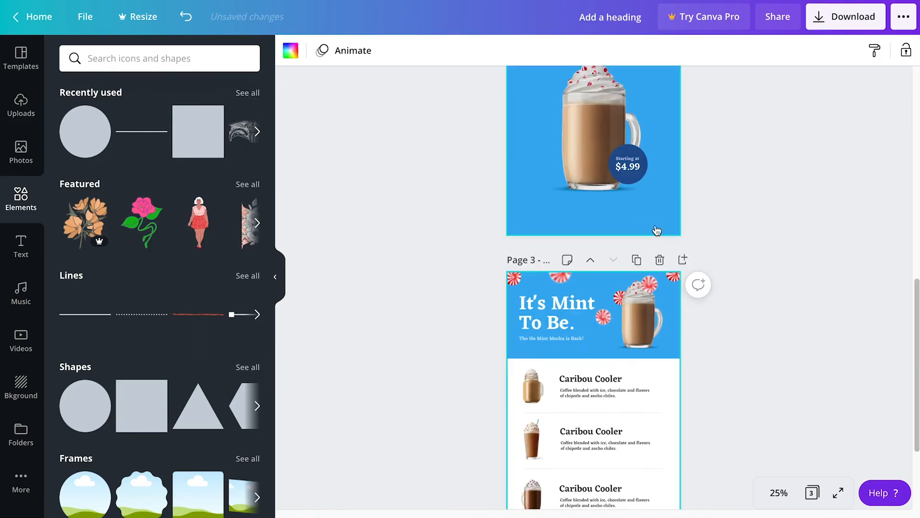
Step: Apply the Rise animation to the menu on page 1
scroll(704, 331, "up", 5)
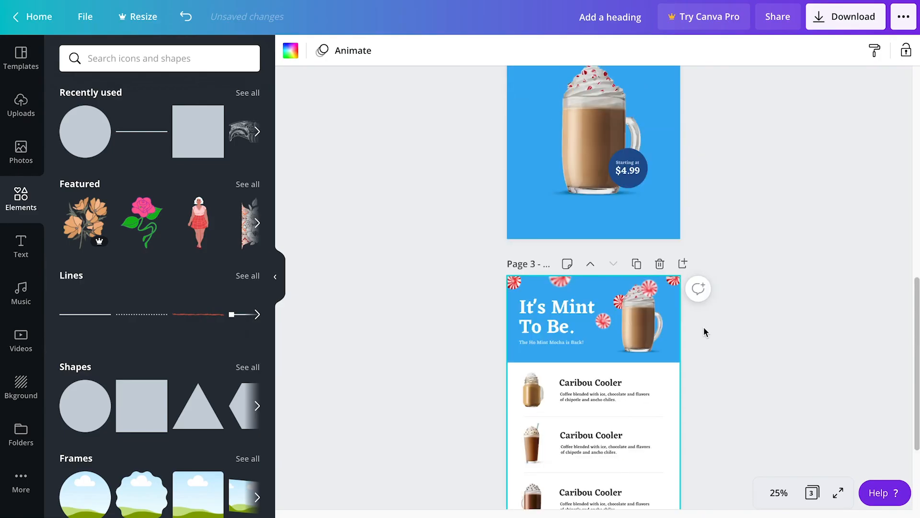
scroll(700, 326, "up", 7)
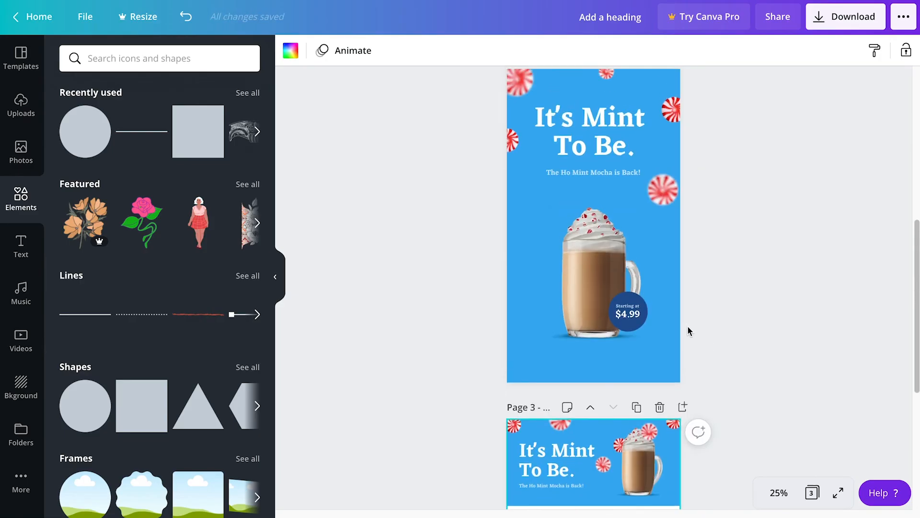
scroll(690, 303, "down", 4)
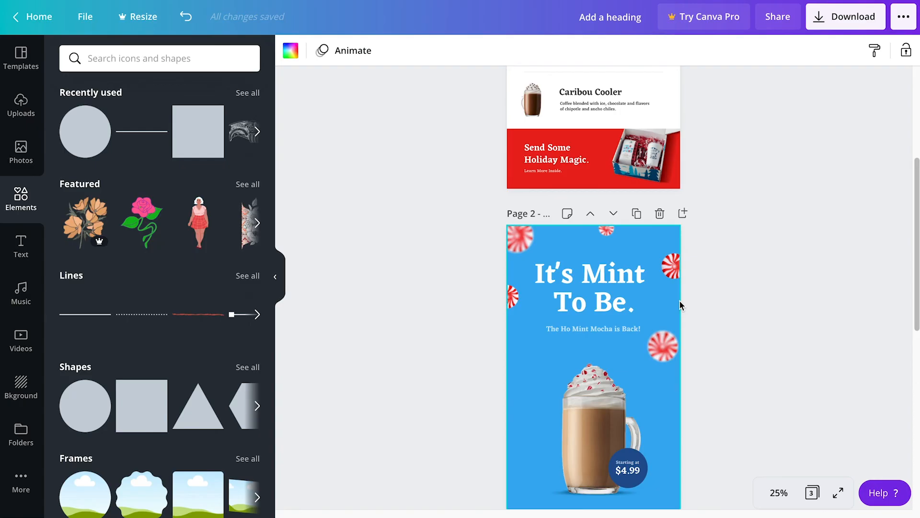
scroll(641, 191, "up", 4)
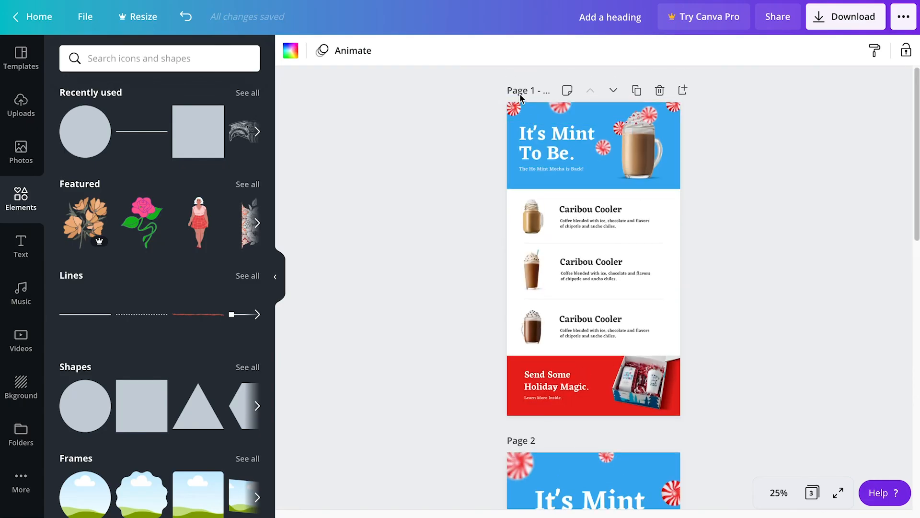
left_click(594, 140)
left_click(776, 151)
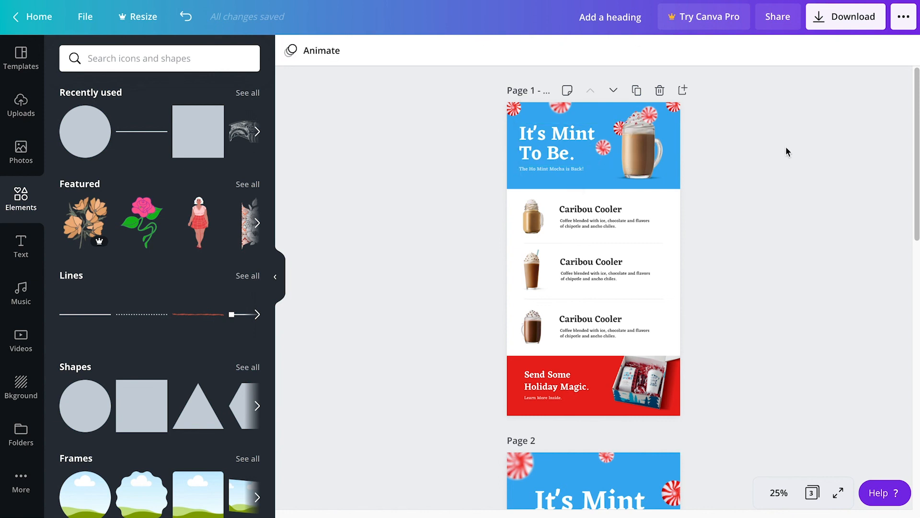
left_click(318, 54)
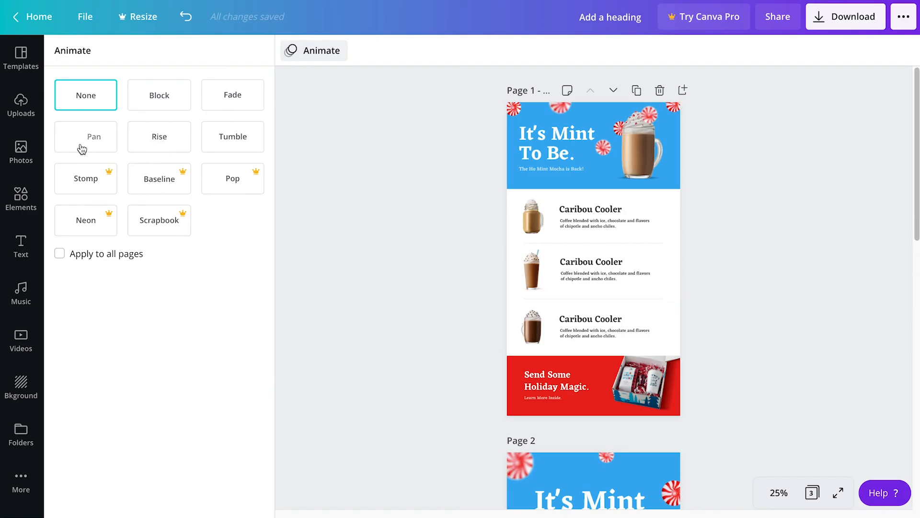
left_click(157, 138)
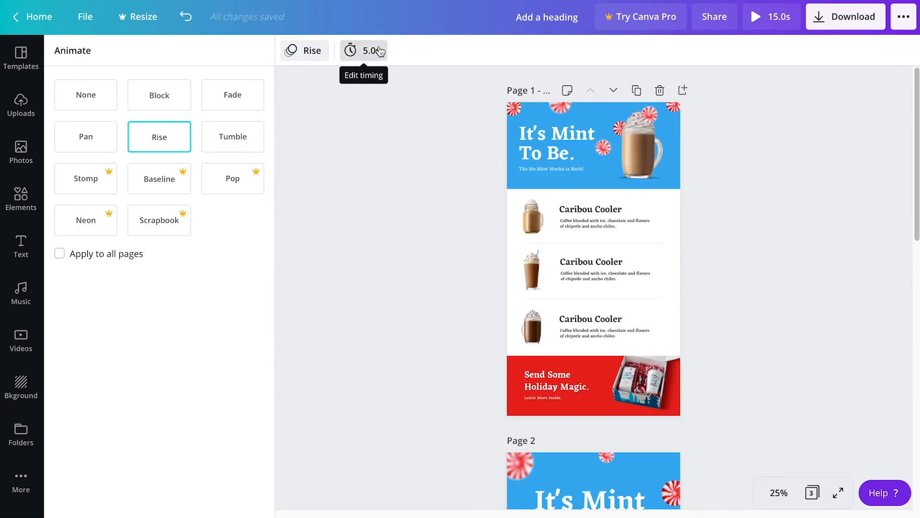
Step: Set page 1's display timing to 10 seconds
left_click(362, 50)
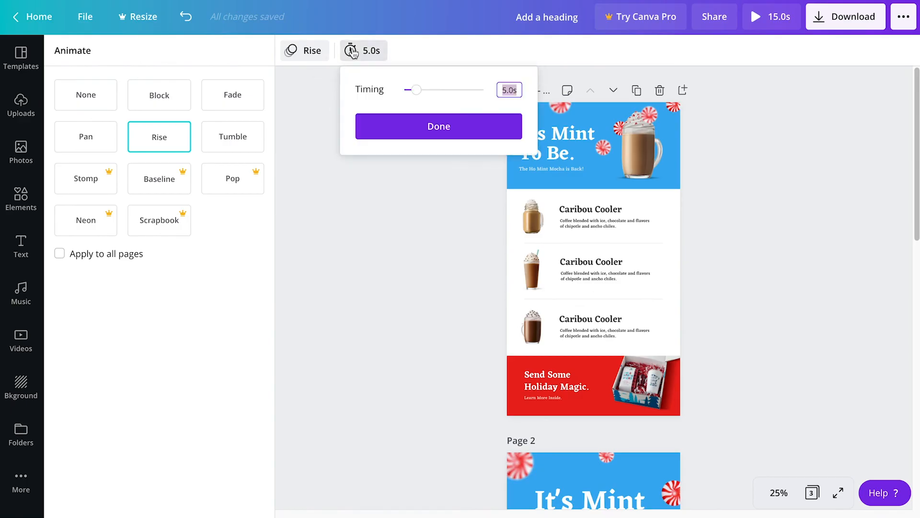
left_click(508, 91)
type("10")
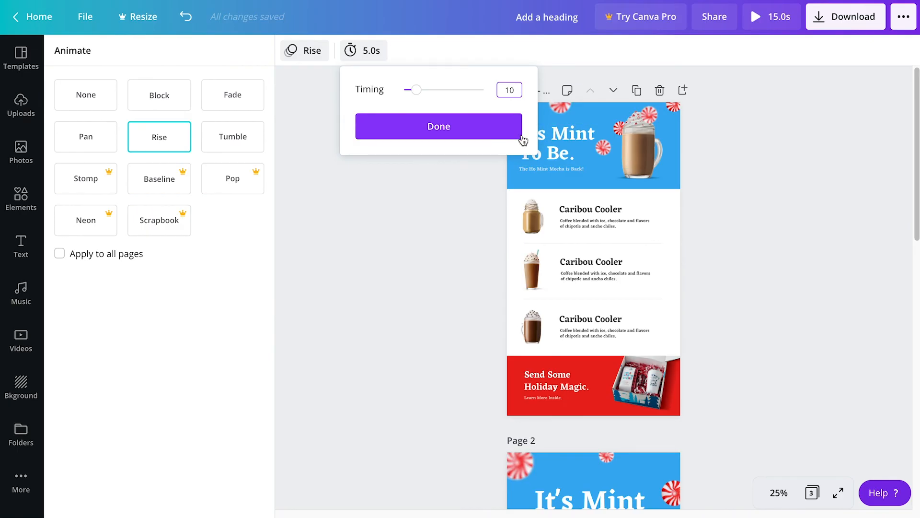
left_click(494, 131)
Step: Apply the Rise animation to the poster on page 2 and set its timing to 10 seconds
scroll(815, 243, "down", 8)
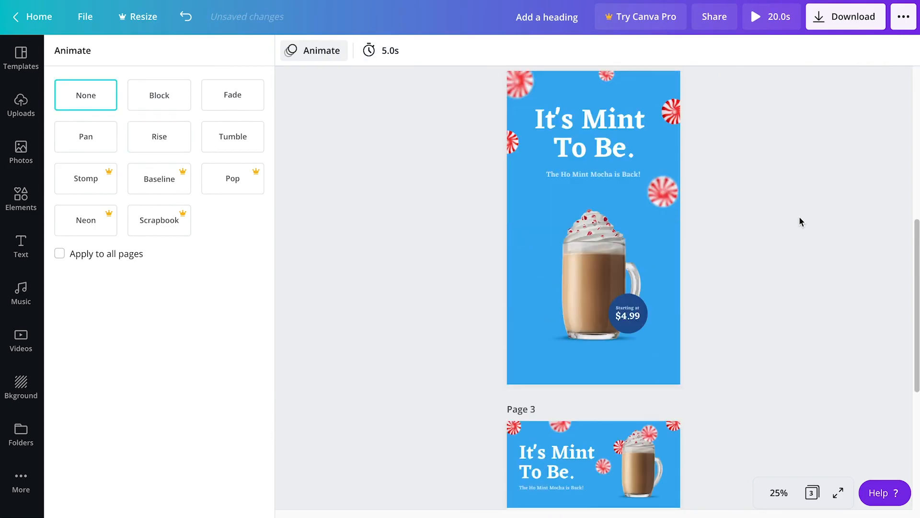
scroll(799, 222, "up", 2)
left_click(550, 178)
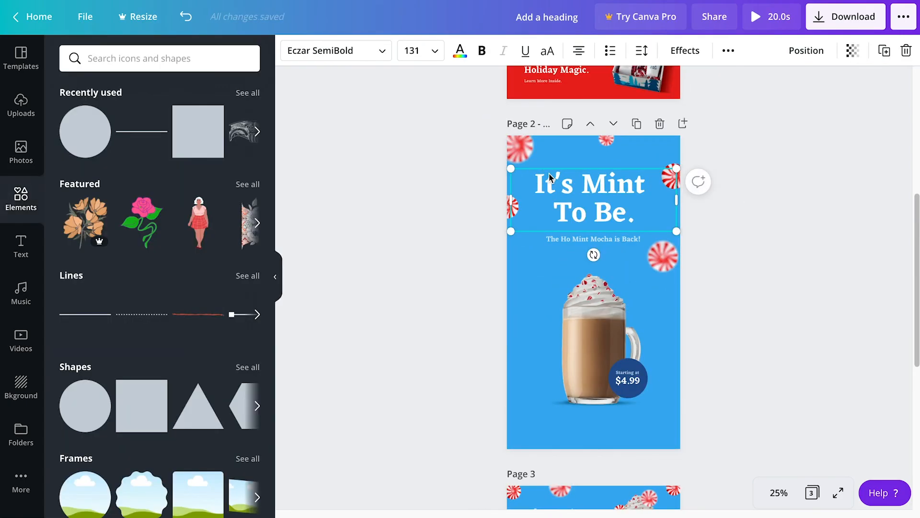
left_click(484, 194)
left_click(325, 57)
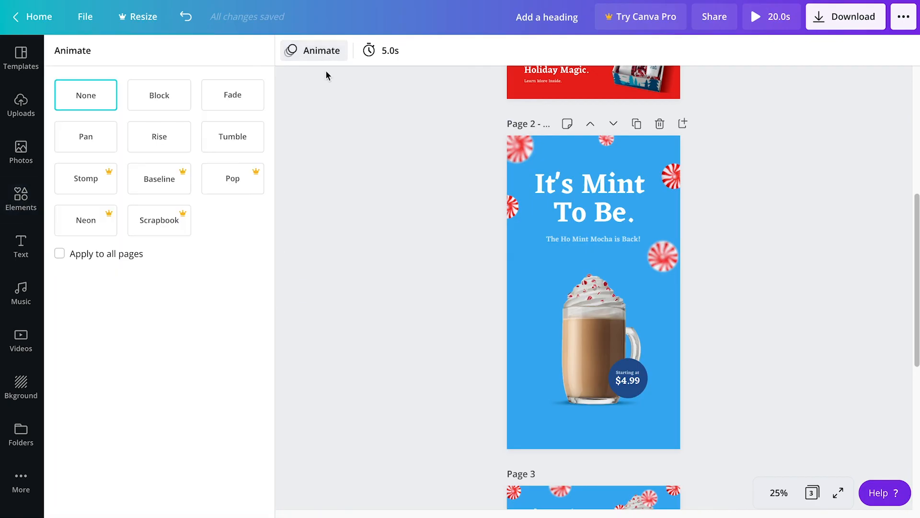
left_click(168, 146)
left_click(376, 54)
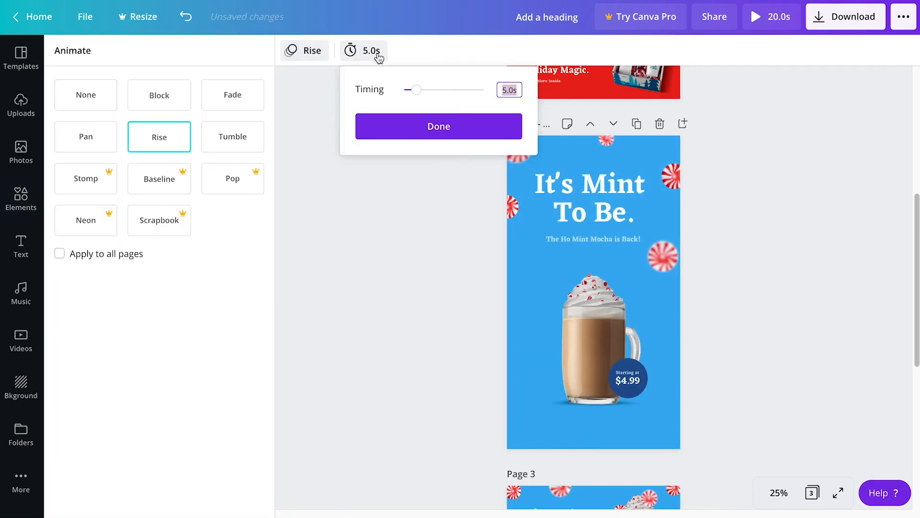
left_click(504, 90)
type("10")
left_click(479, 128)
Step: Apply the Rise animation to the duplicated menu on page 3 and set its timing to 10 seconds
scroll(435, 257, "down", 5)
left_click(435, 257)
left_click(553, 152)
left_click(447, 146)
left_click(316, 50)
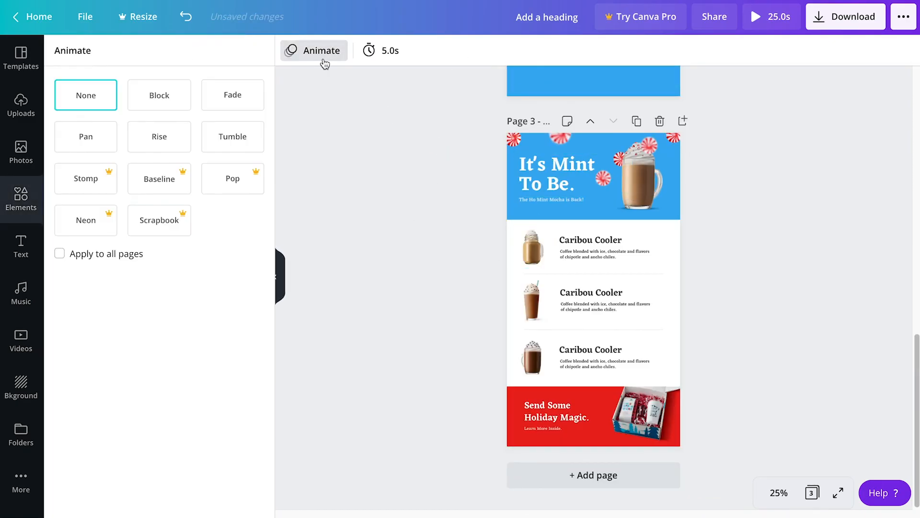
left_click(159, 137)
left_click(374, 51)
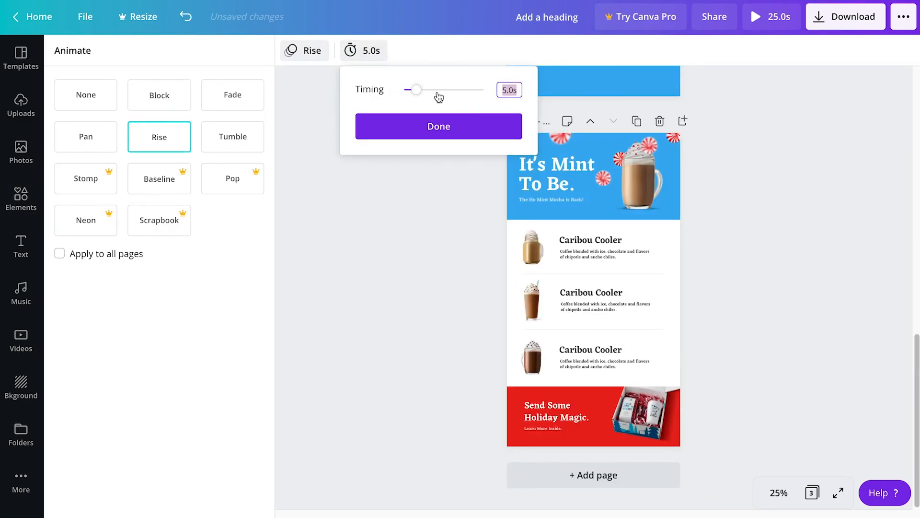
type("10")
left_click(484, 127)
scroll(476, 218, "up", 10)
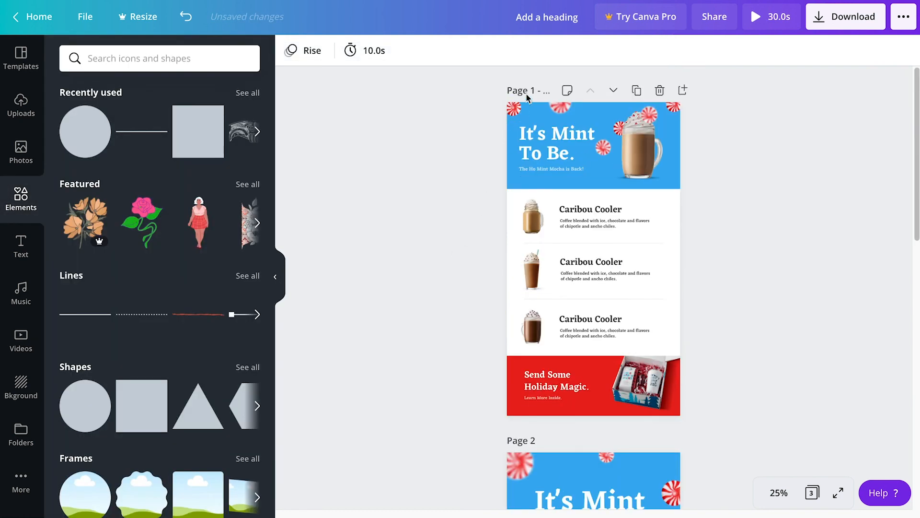